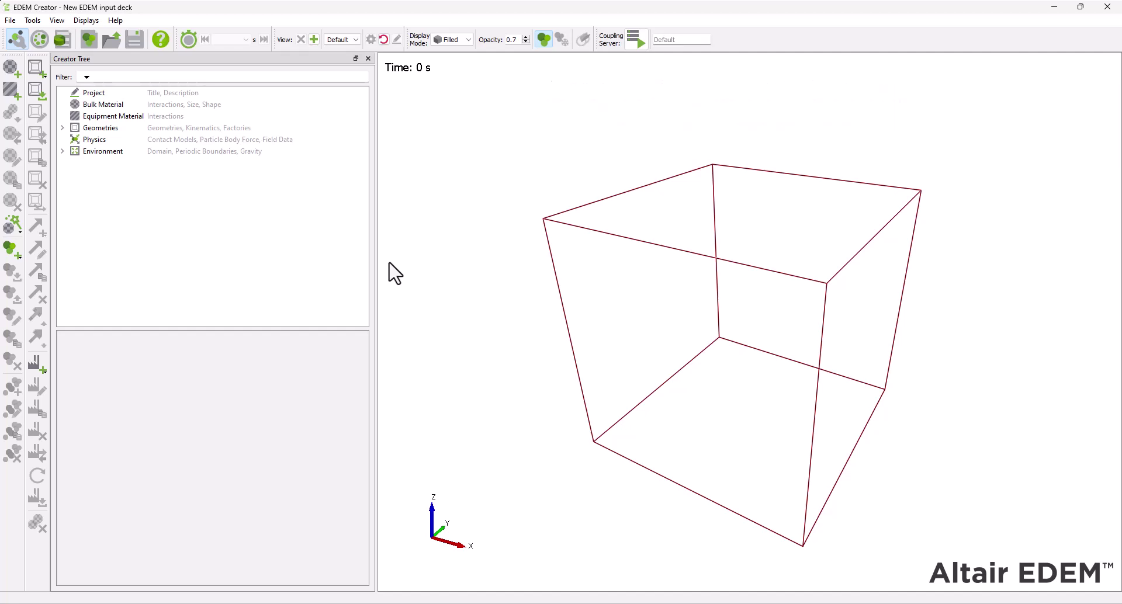
- Save the new simulation deck as Breakage_Model_Tutorial
click(10, 20)
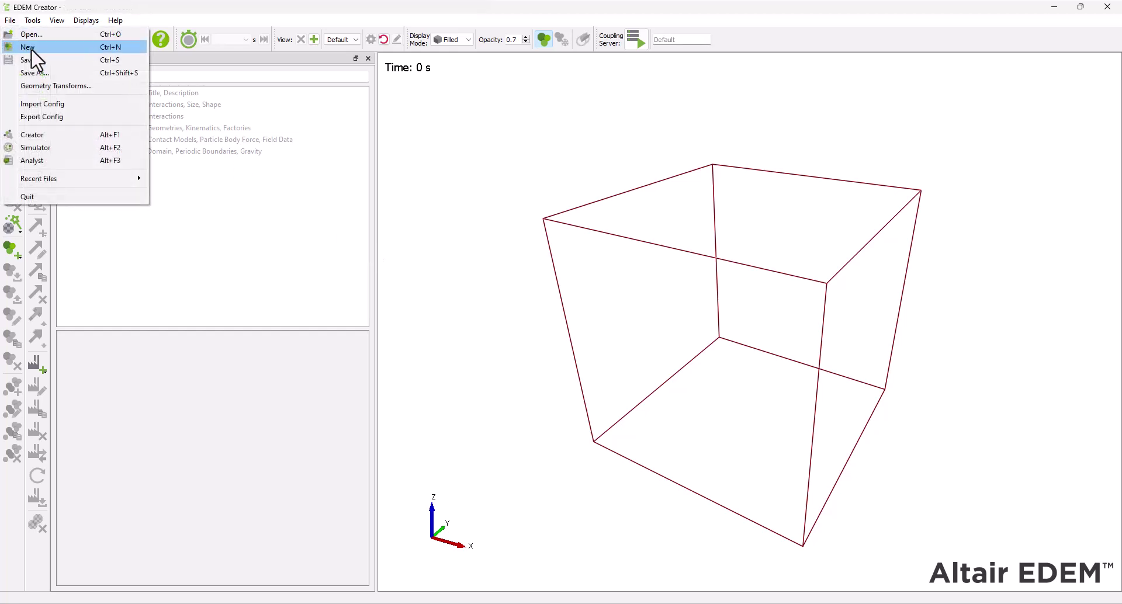
click(49, 76)
text(Br)
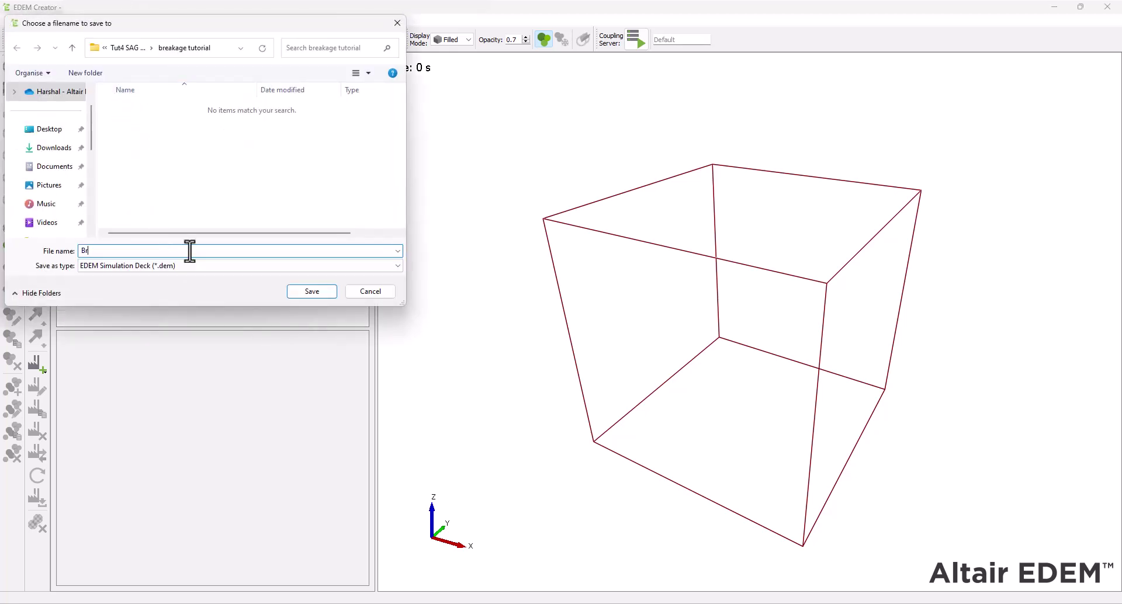
text(eakage_Model_Tutorial)
key(Return)
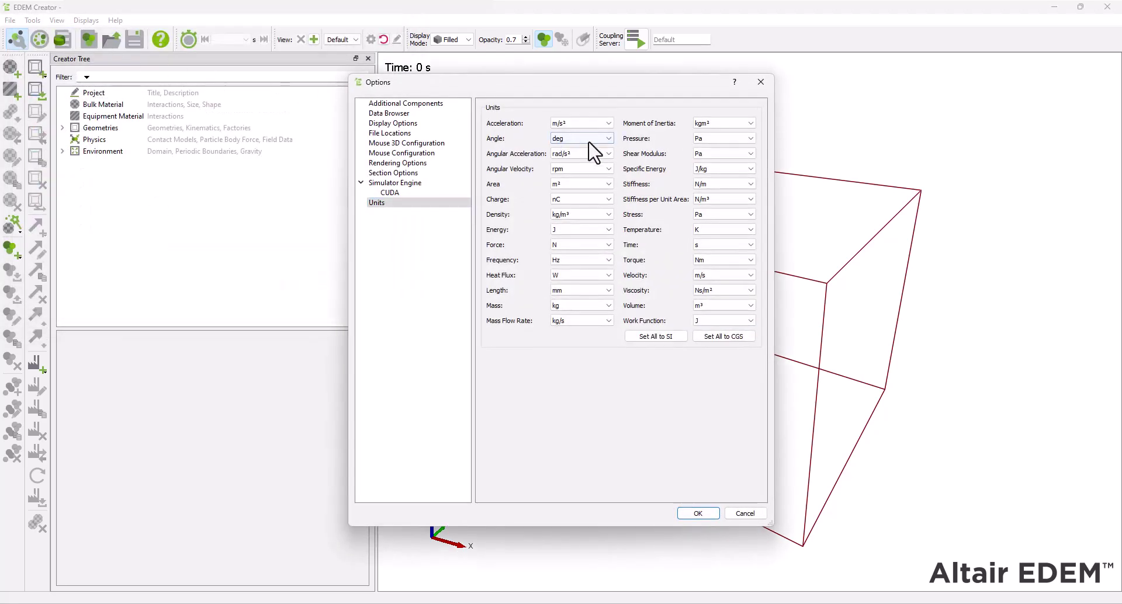
- In the unit options, keep angular velocity in rpm and length in mm
click(590, 168)
click(591, 168)
click(606, 291)
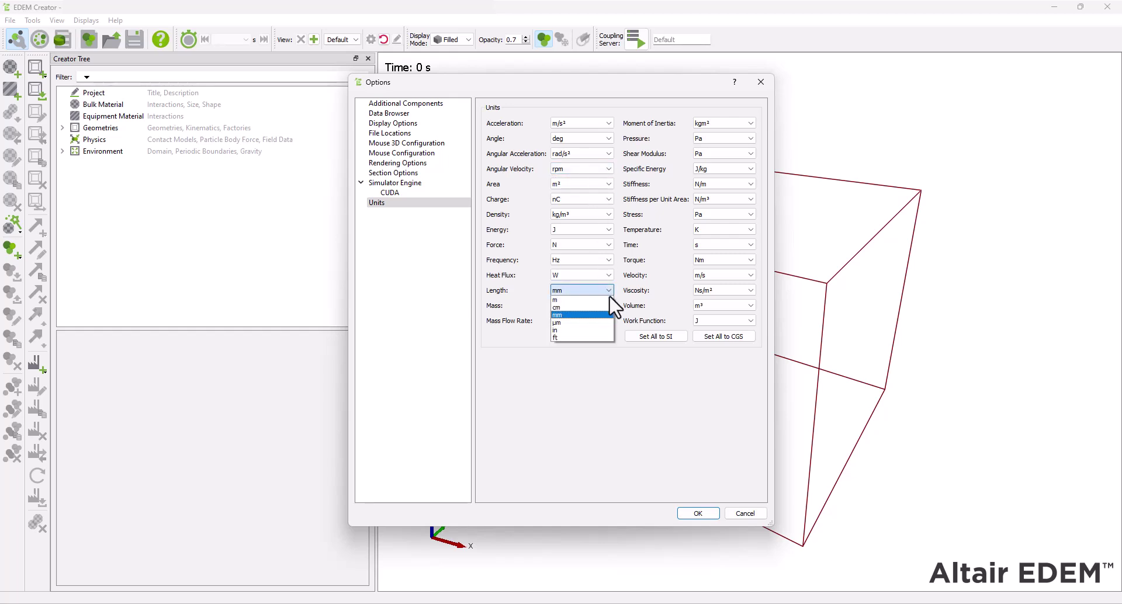
click(610, 299)
- Apply the unit settings and add two bulk materials named Ore and Steel
click(695, 512)
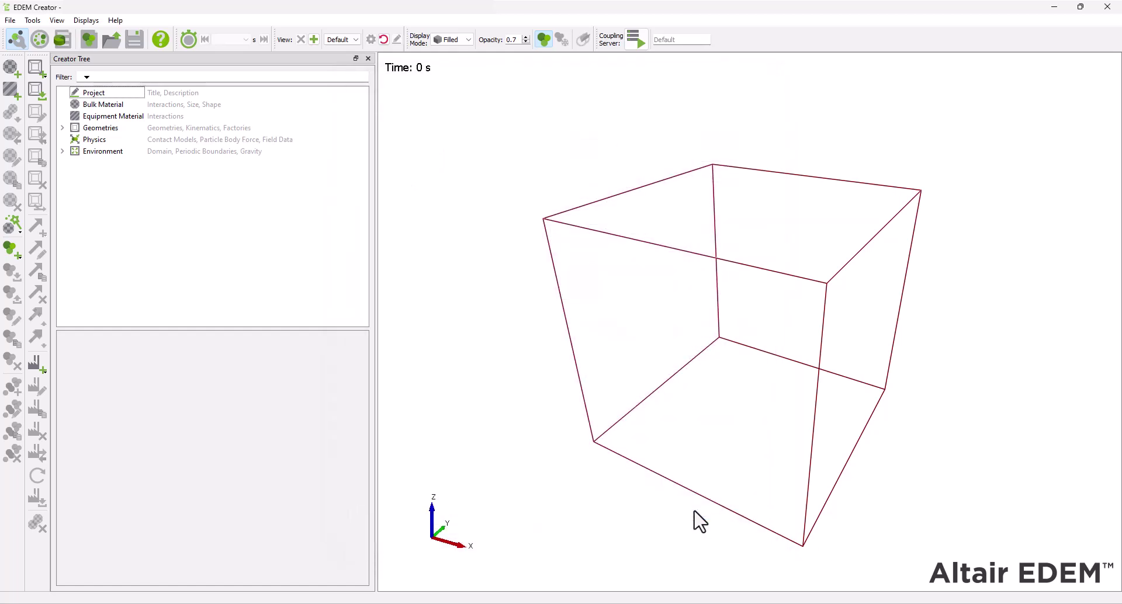
right_click(123, 106)
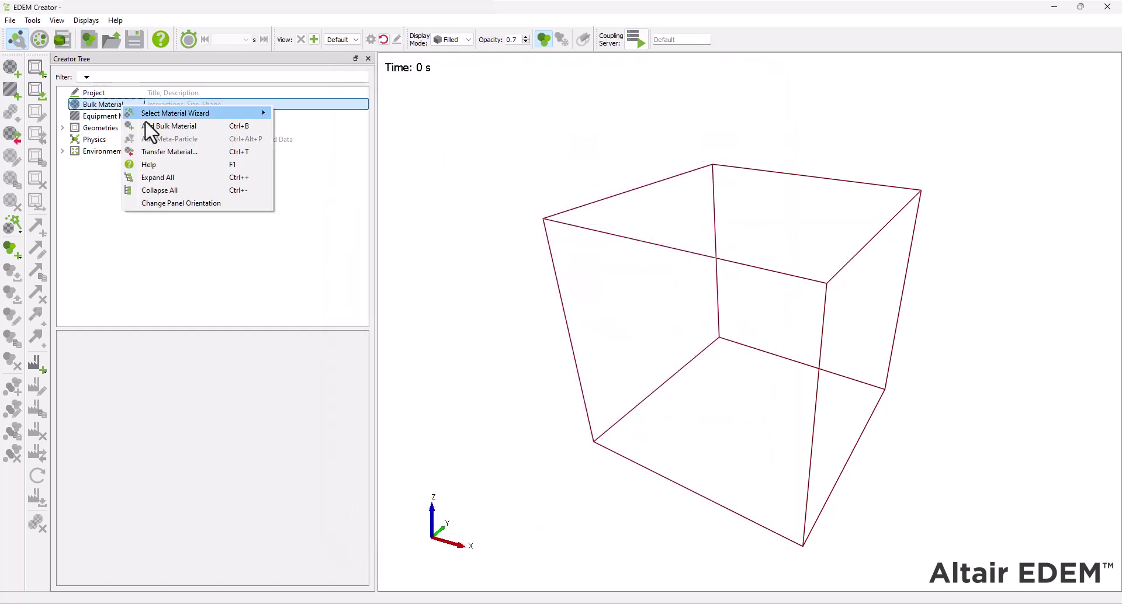
click(153, 112)
text(Ore)
key(Return)
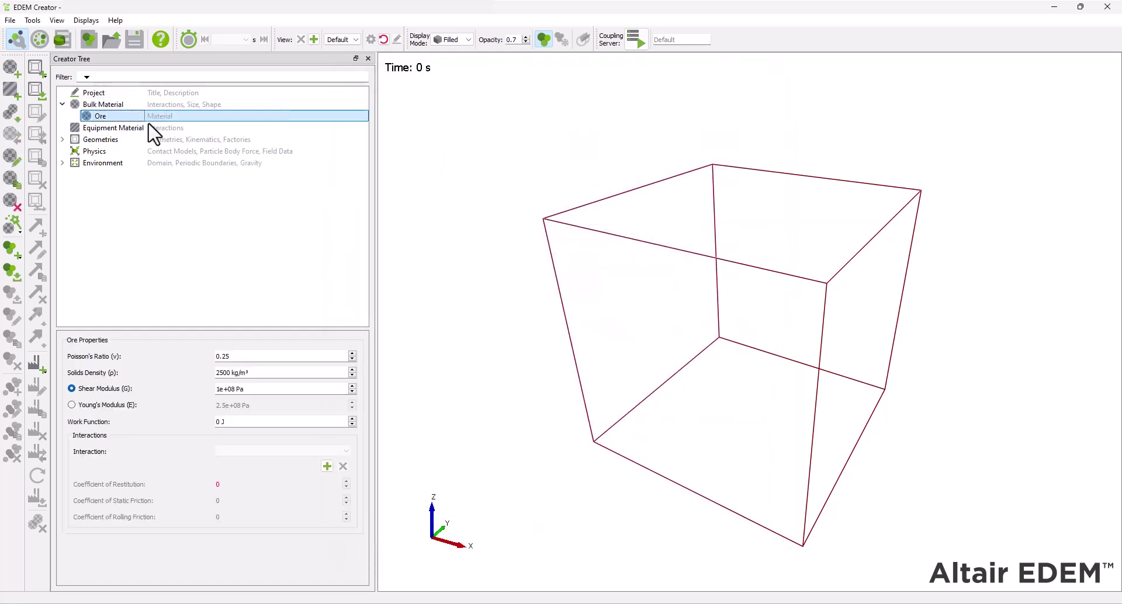
right_click(130, 104)
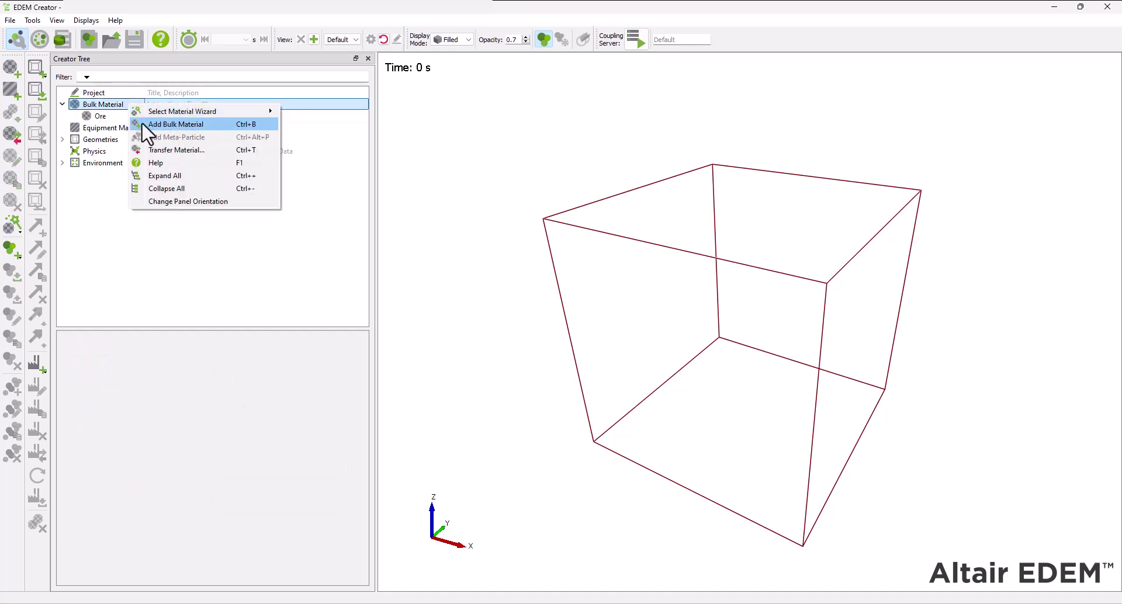
click(142, 122)
text(Steel)
key(Return)
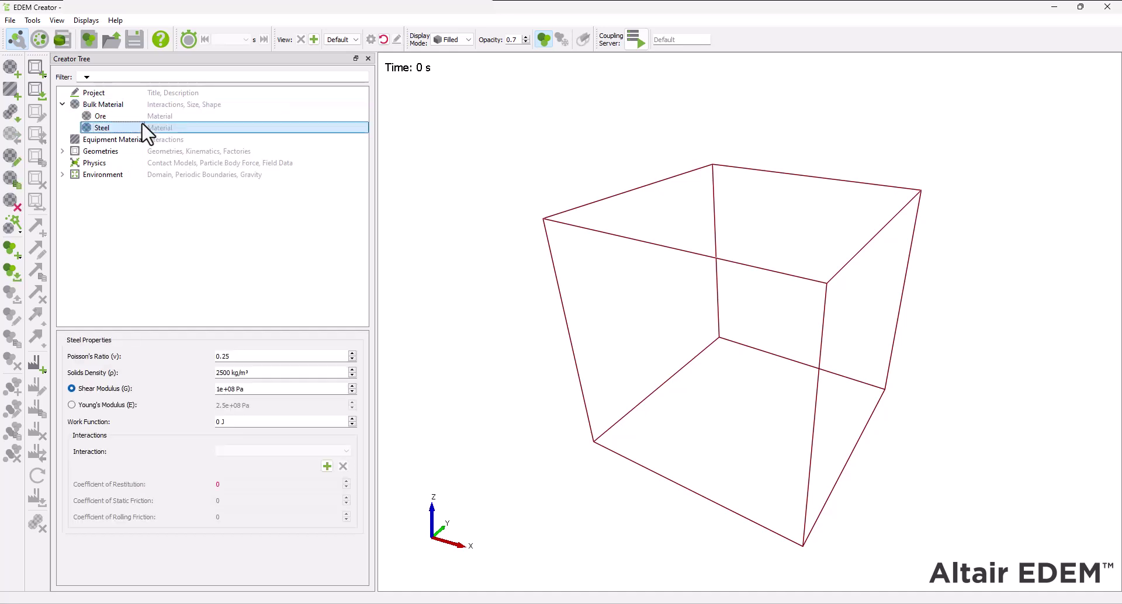
- Give Ore a Poisson's ratio of 0.25 and a density of 2071 kg/m³
click(125, 117)
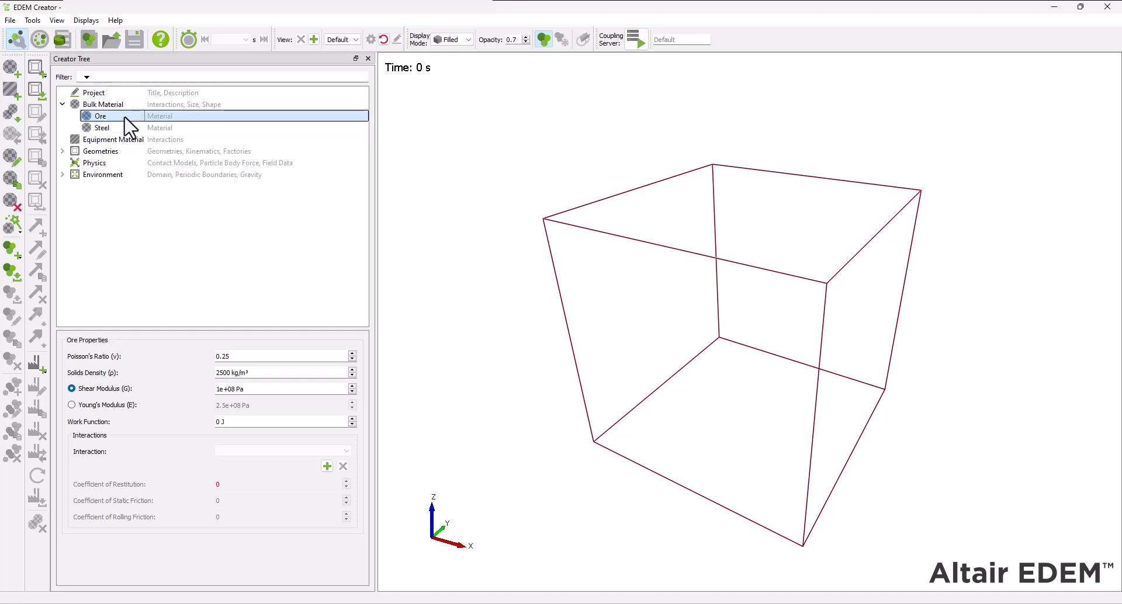
double_click(232, 356)
text(0.)
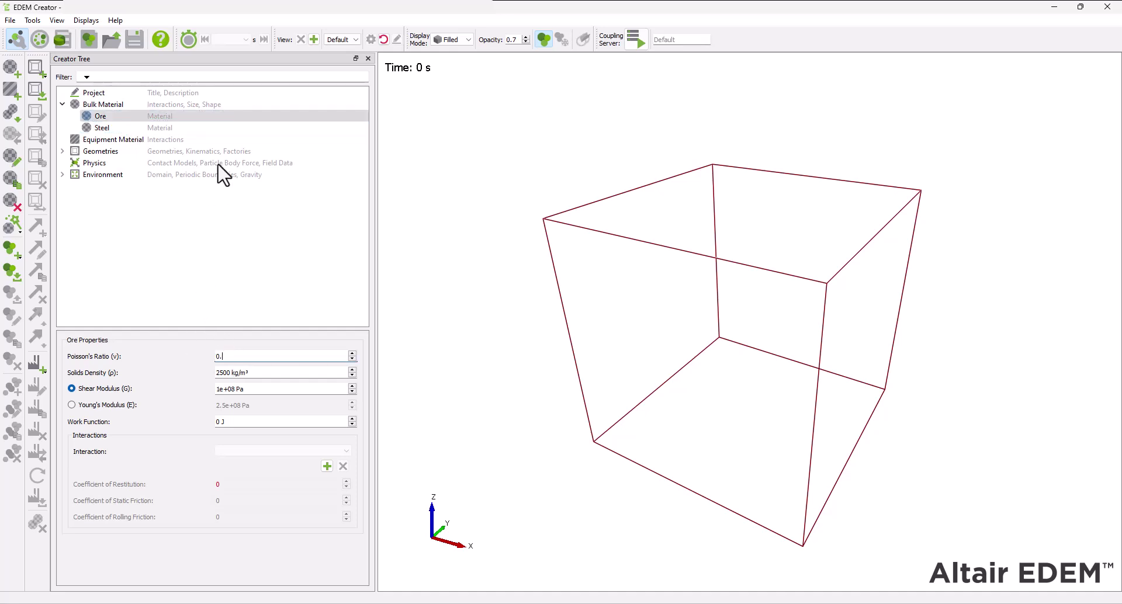
text(25)
key(Tab)
text(2071)
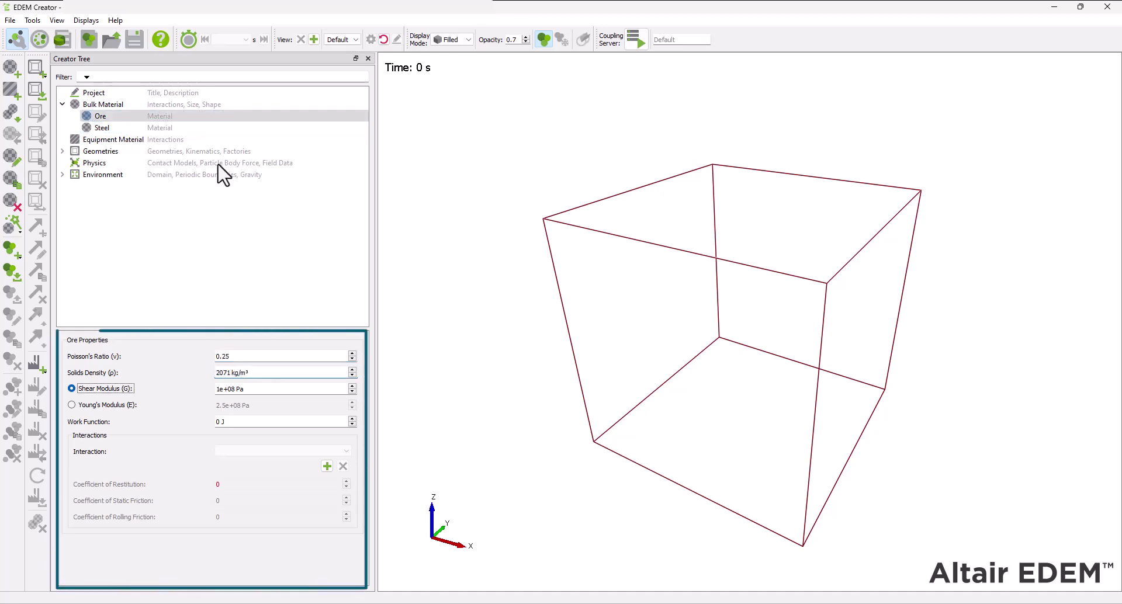
key(Tab)
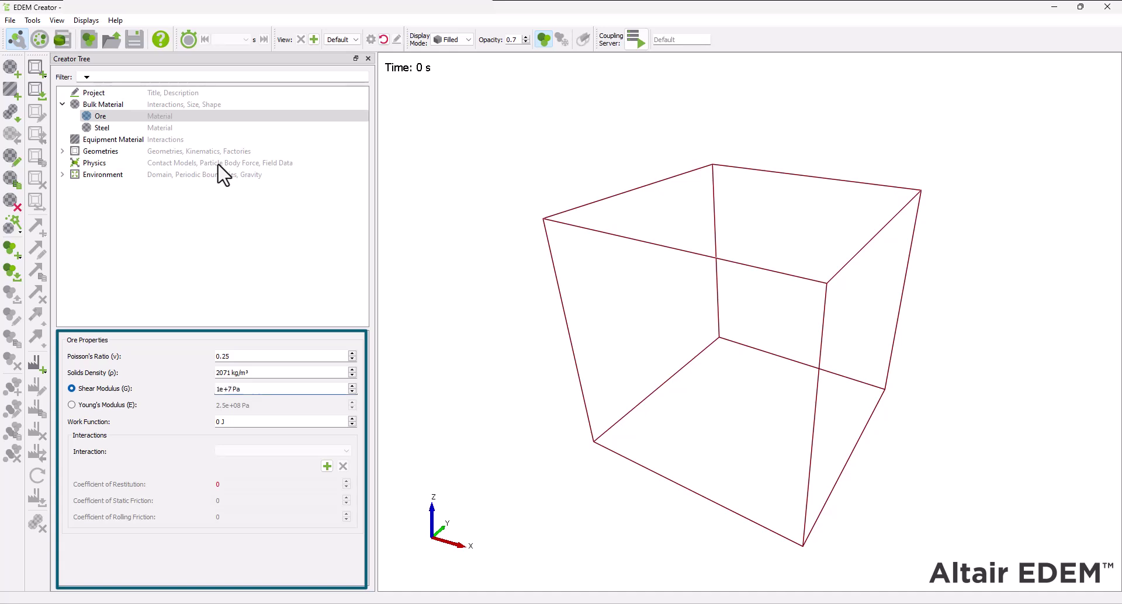
- Edit the Steel material's properties, giving it a density of 7800 kg/m³
click(126, 130)
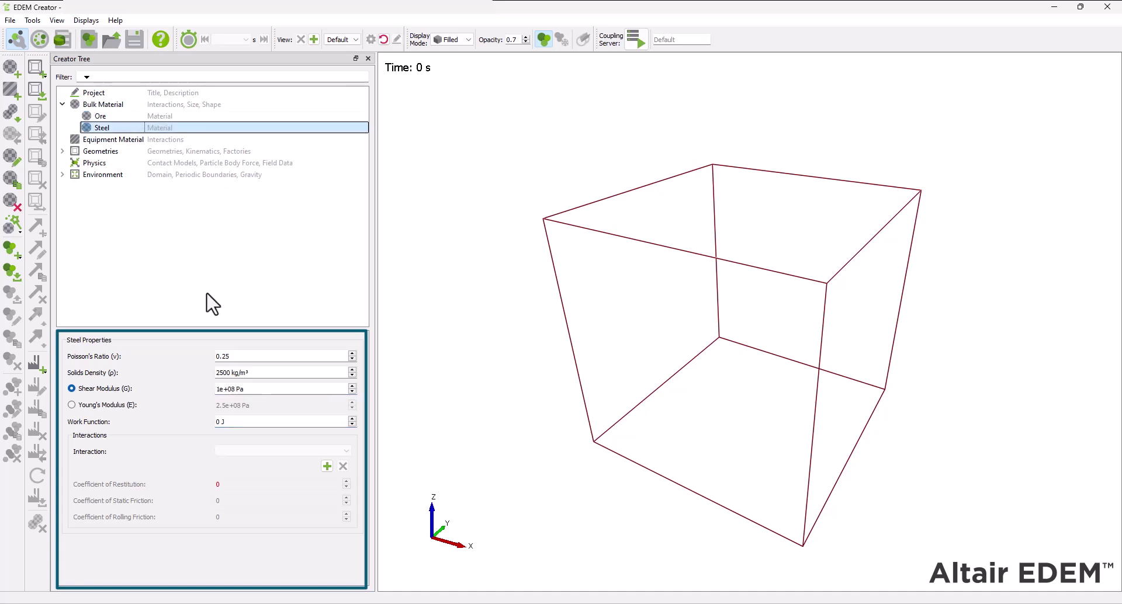
double_click(238, 357)
text(0.)
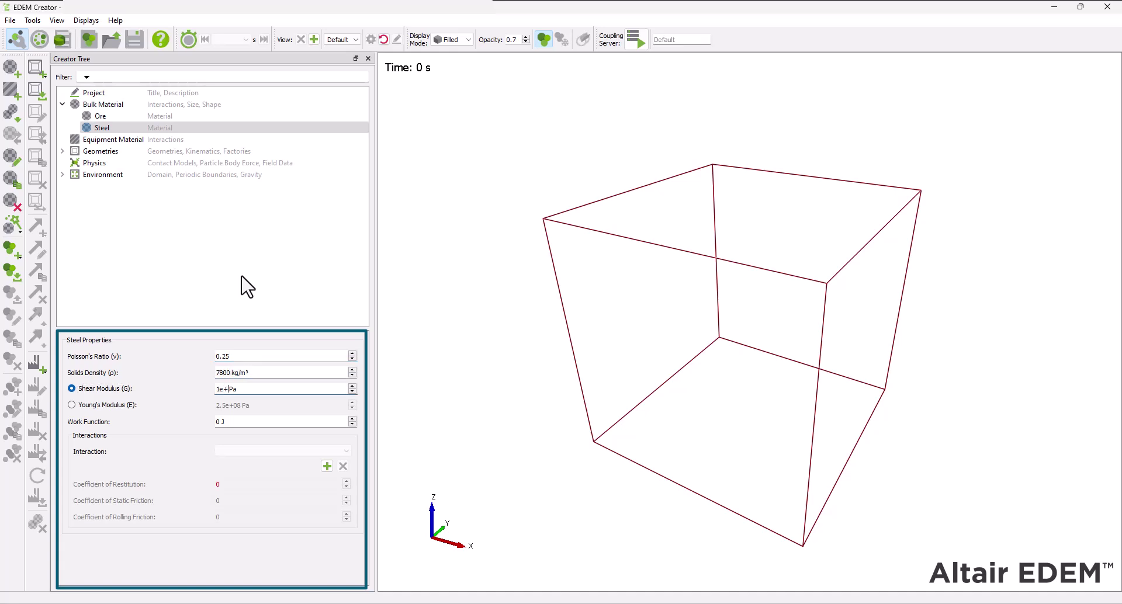
click(247, 286)
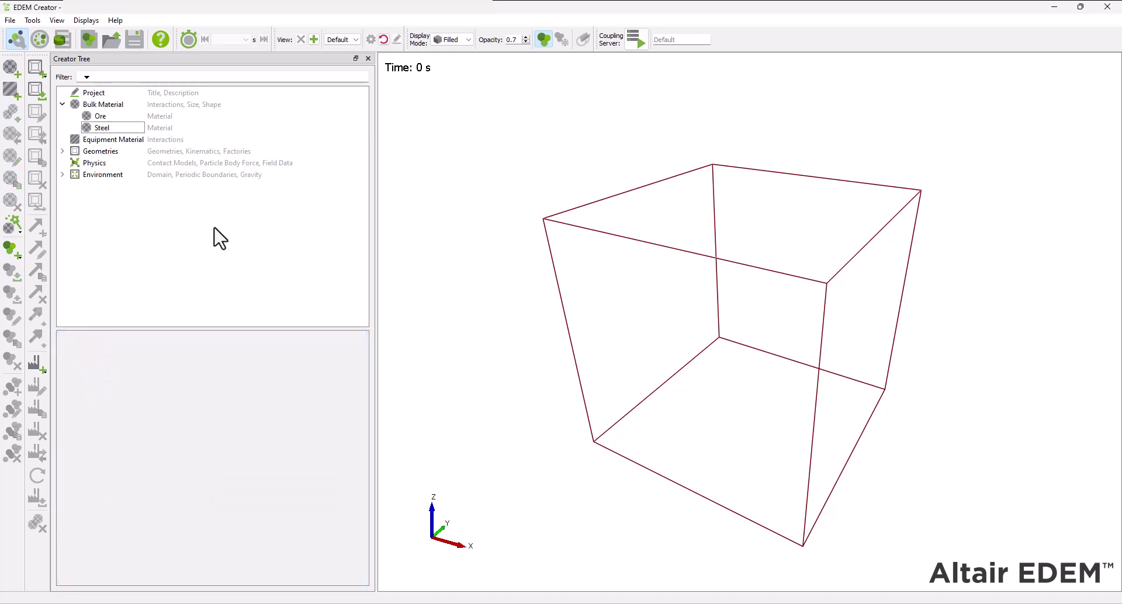
click(100, 115)
- Add an Ore–Ore interaction with restitution 0.35, static friction 0.34, rolling friction 0.2
click(326, 466)
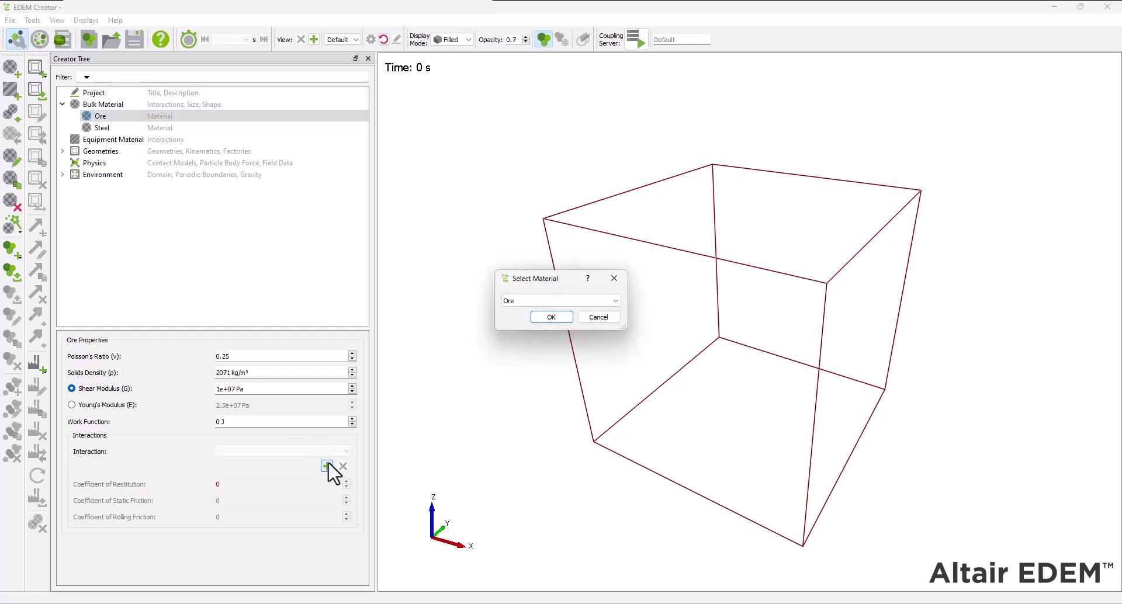
click(541, 317)
text(0)
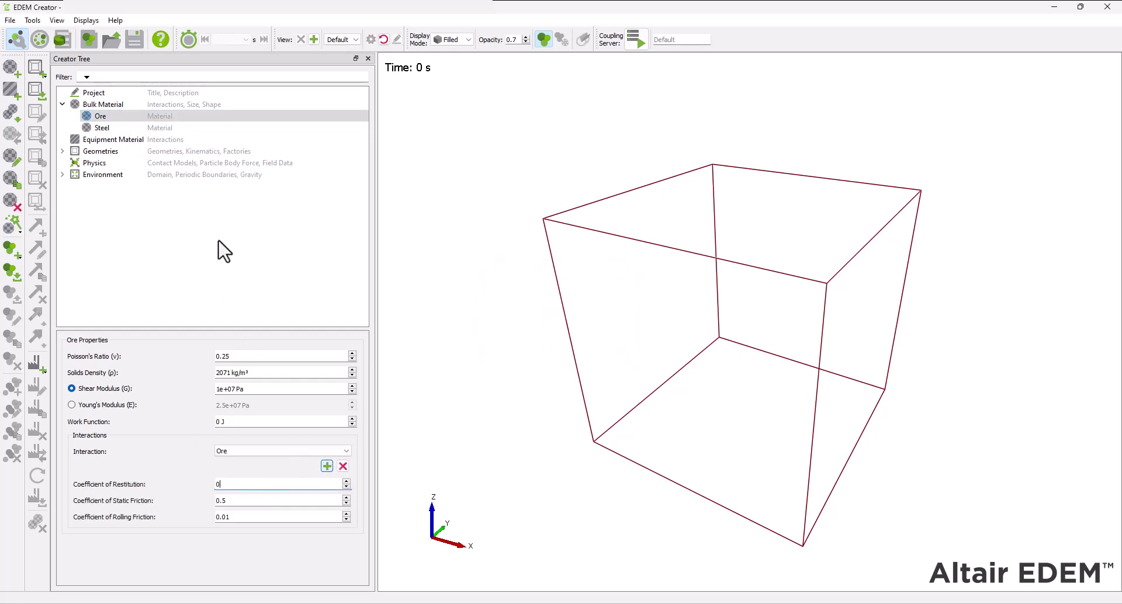
key(Tab)
text(0.34)
key(Tab)
text(0.2)
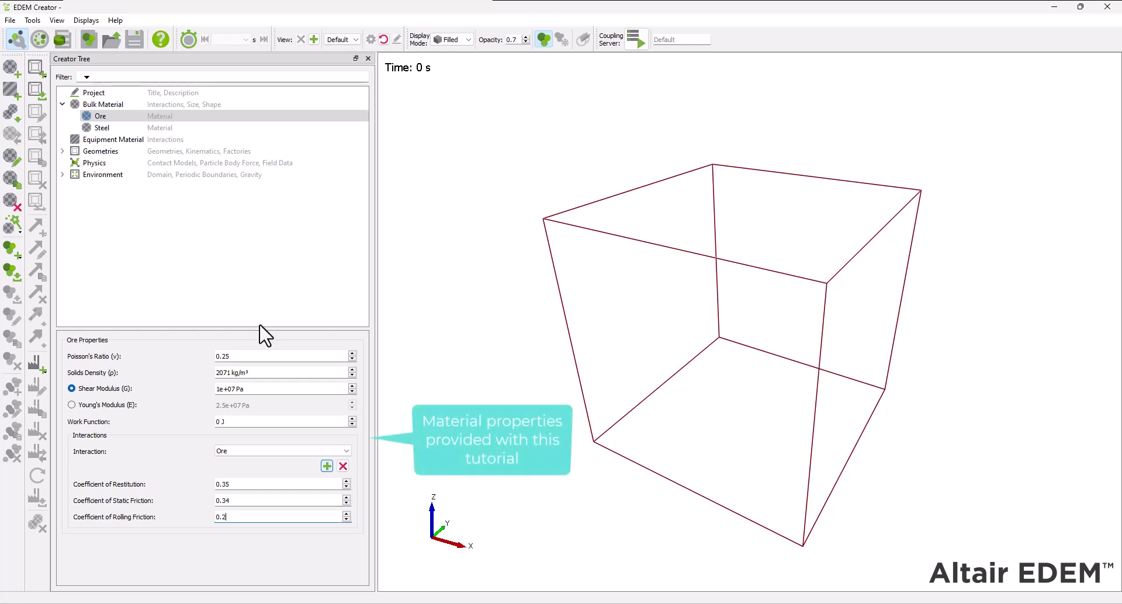
- Add an Ore–Steel interaction with restitution 0.3, static friction 0.27, rolling friction 0.15
click(327, 466)
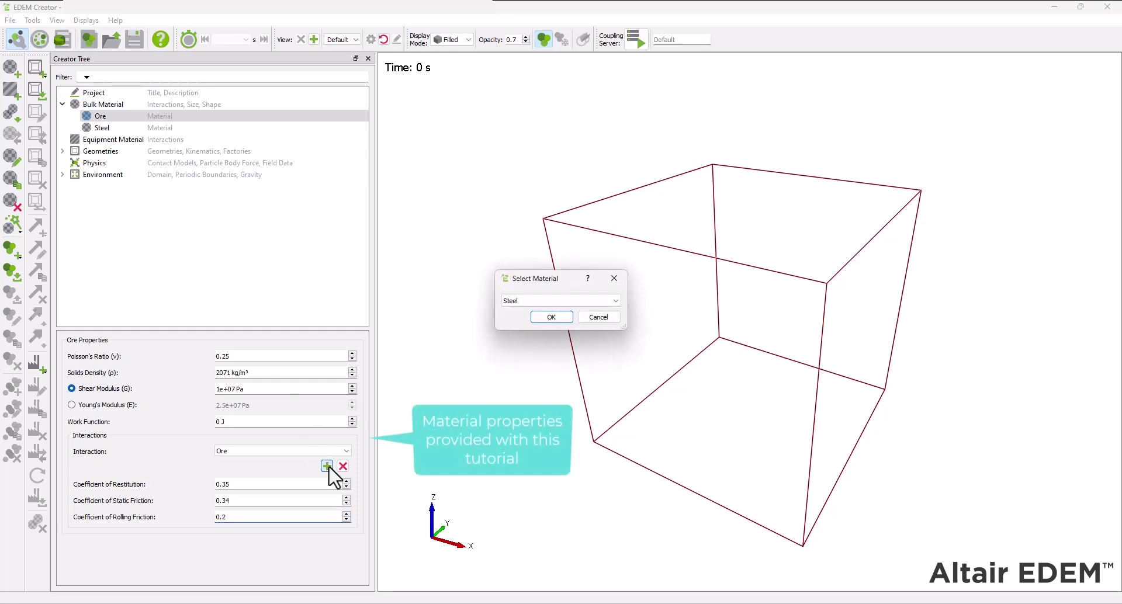
click(535, 318)
double_click(222, 484)
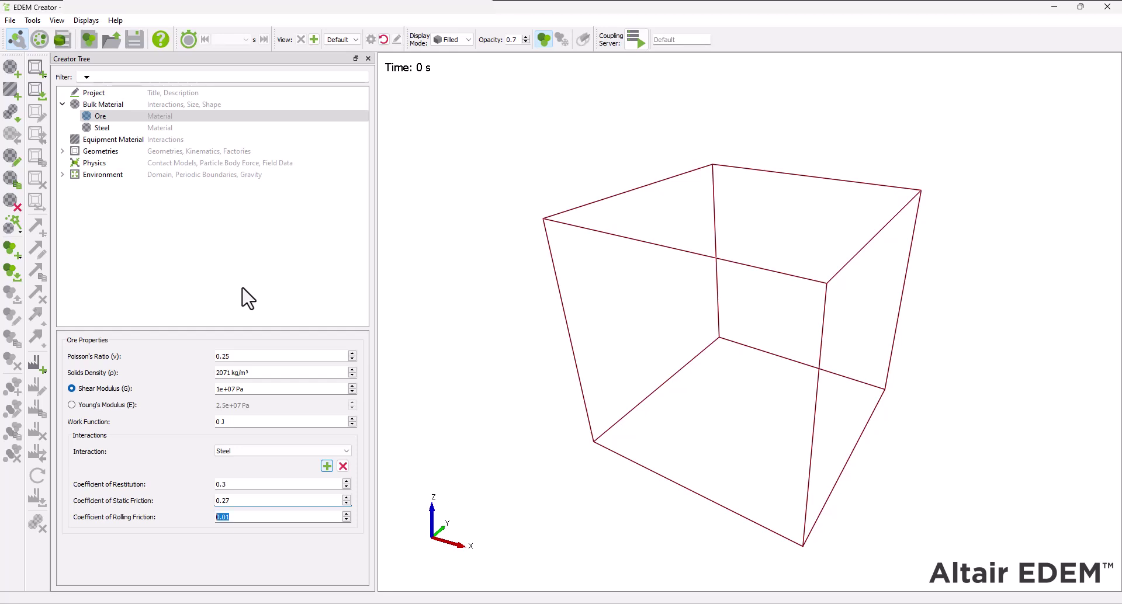
- Add a Steel–Steel interaction with restitution 0.7 and static friction 0.35
click(147, 128)
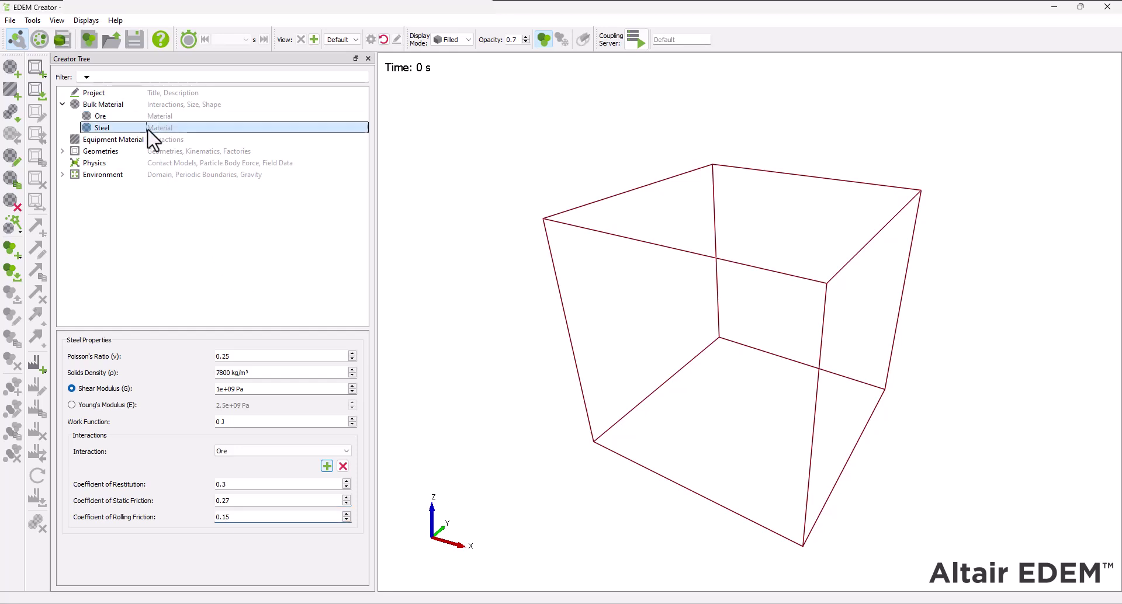
click(327, 466)
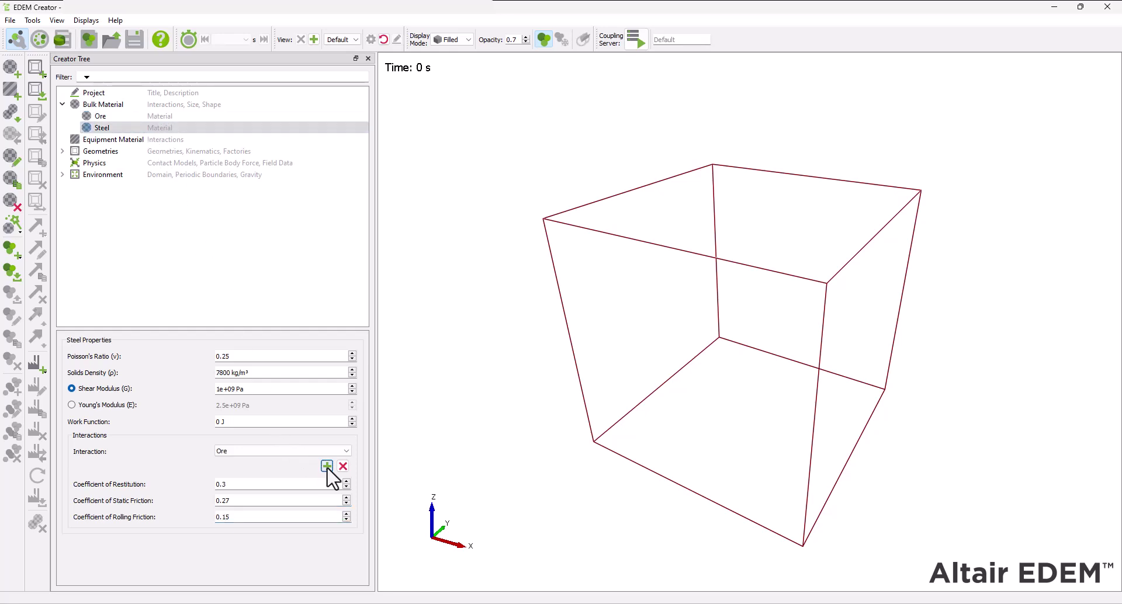
click(551, 317)
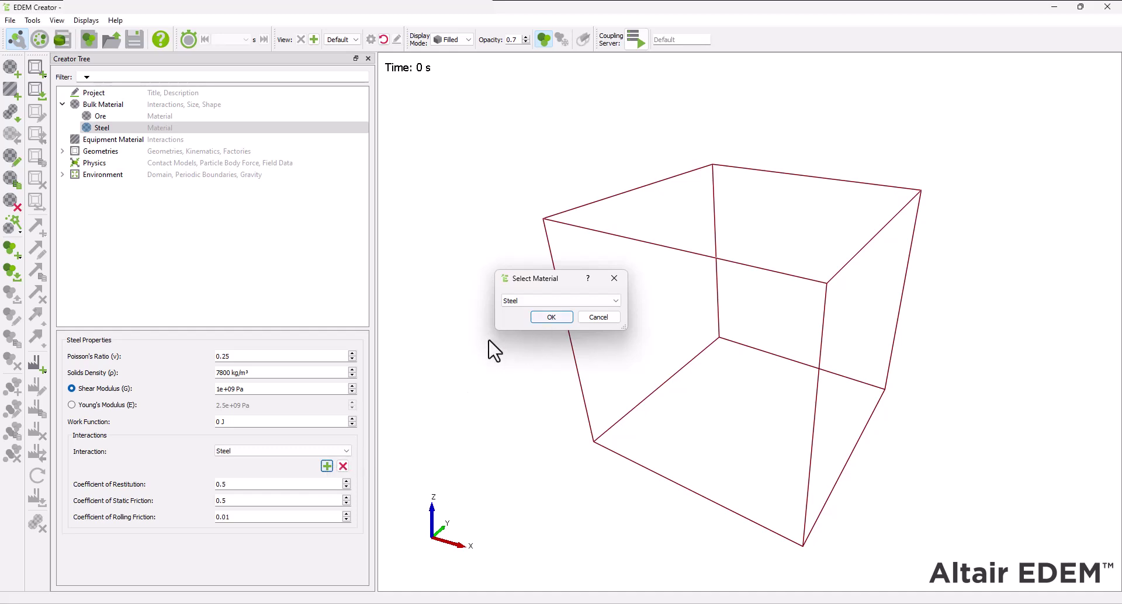
double_click(233, 484)
text(0)
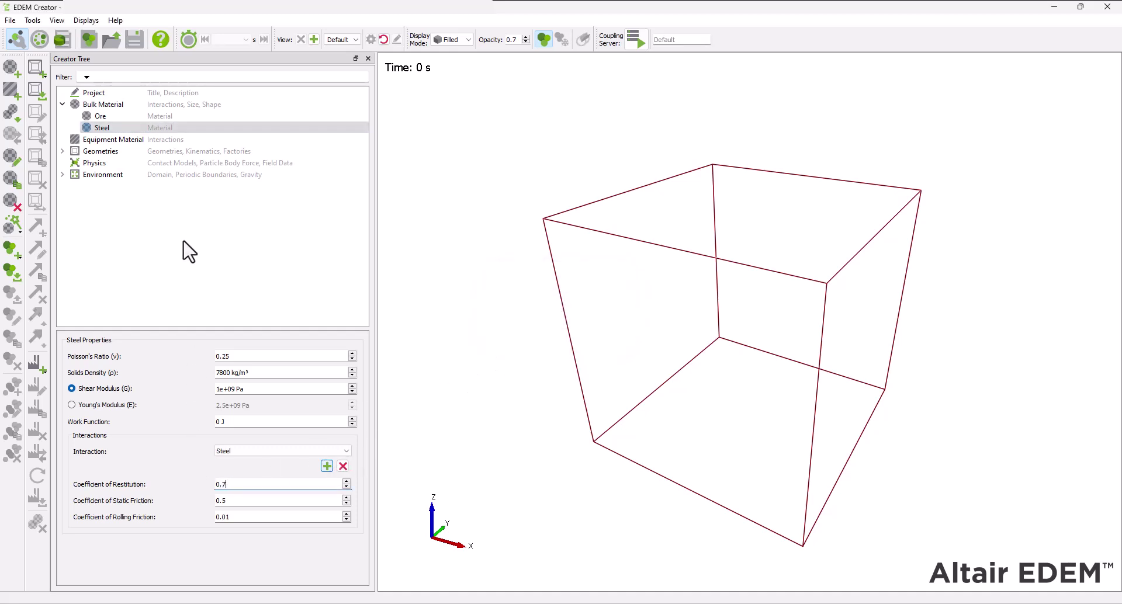
key(Tab)
click(115, 118)
- Give Ore a single-sphere particle and rename it OreParticle
right_click(118, 119)
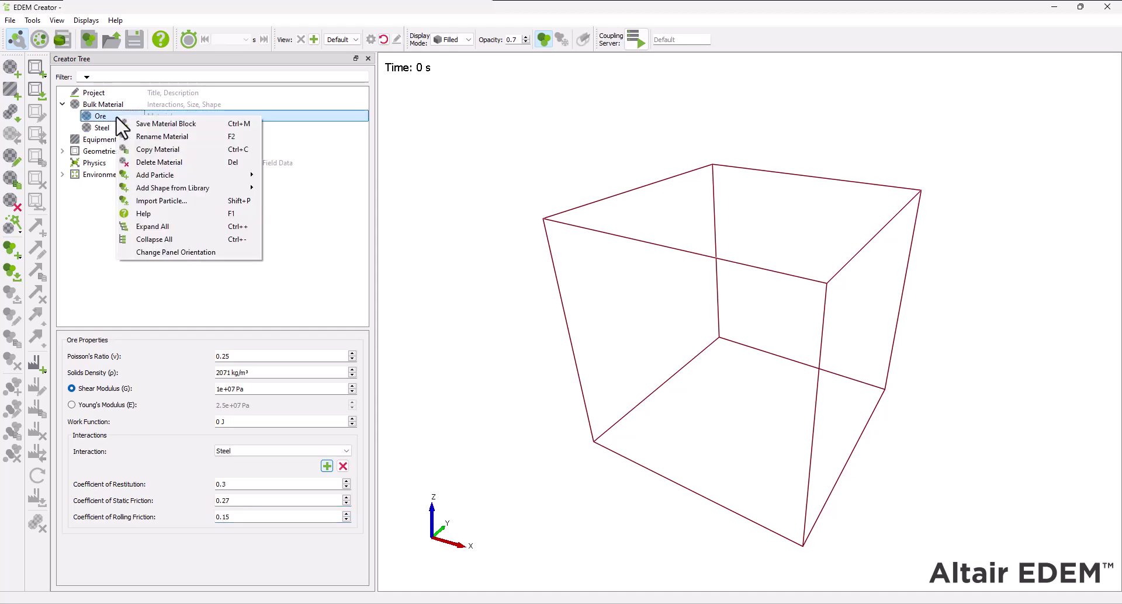
mouse_move(236, 187)
click(289, 187)
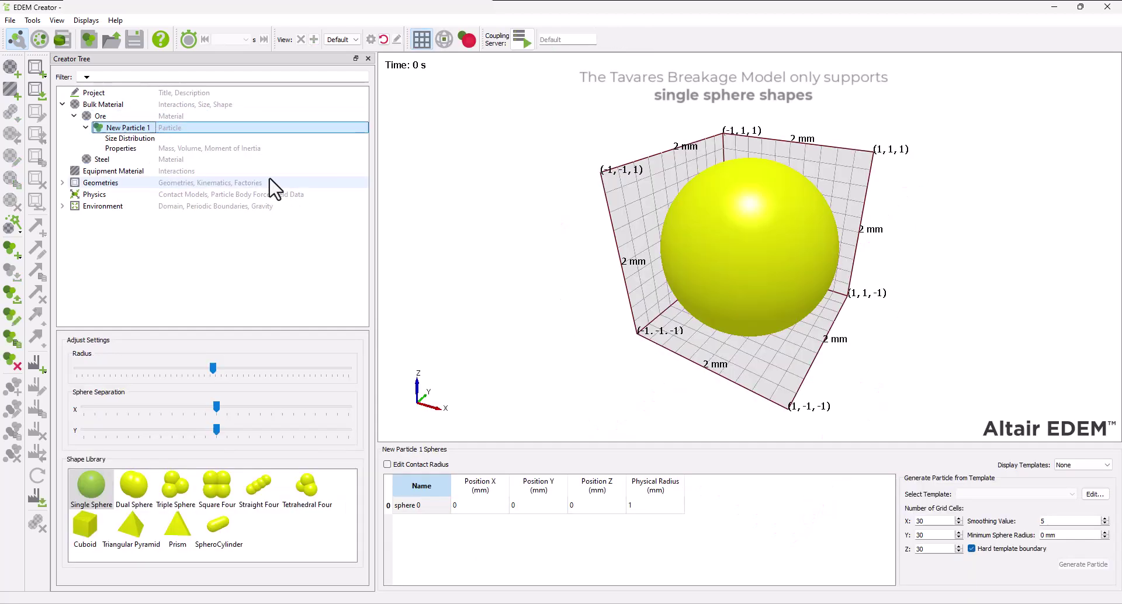
right_click(106, 127)
click(132, 131)
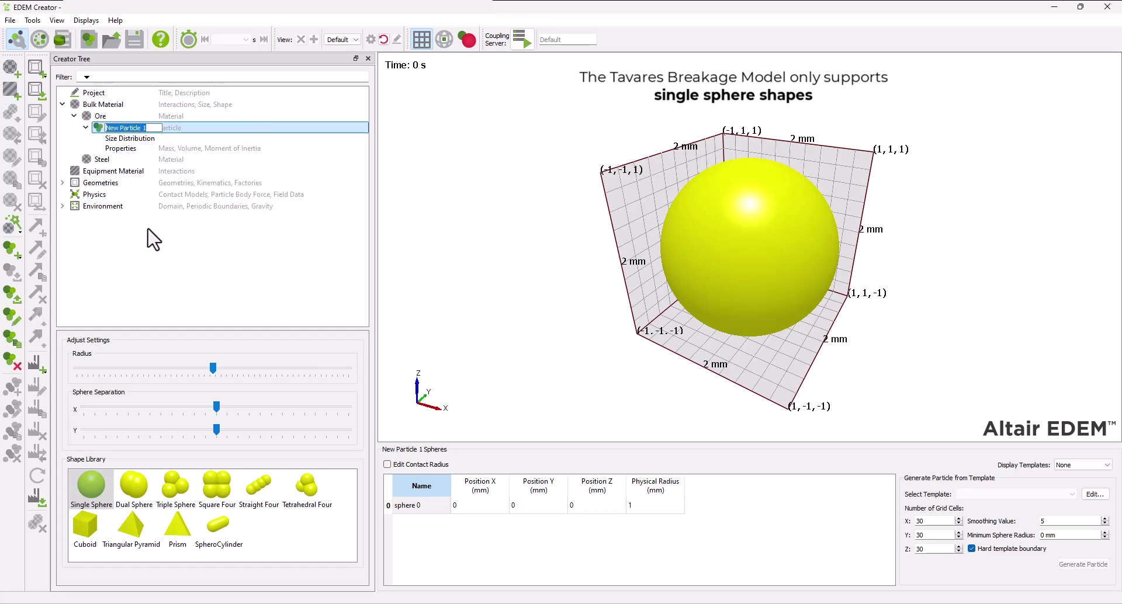
text(OreParticle)
key(Return)
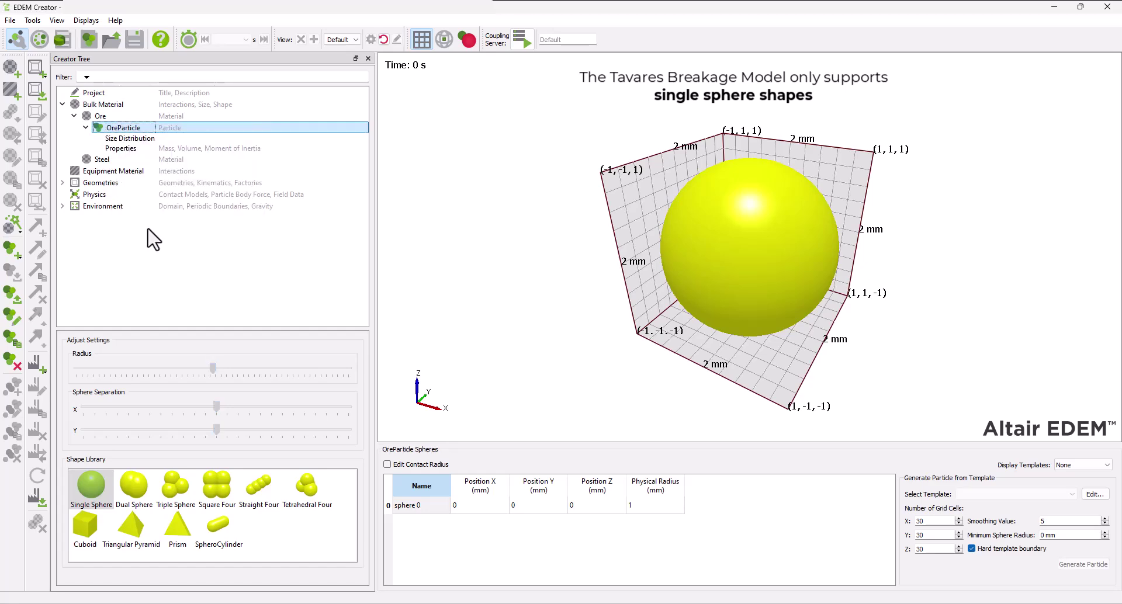
- Set OreParticle's physical radius to 15 mm and a separate contact radius of 15.6 mm
click(387, 464)
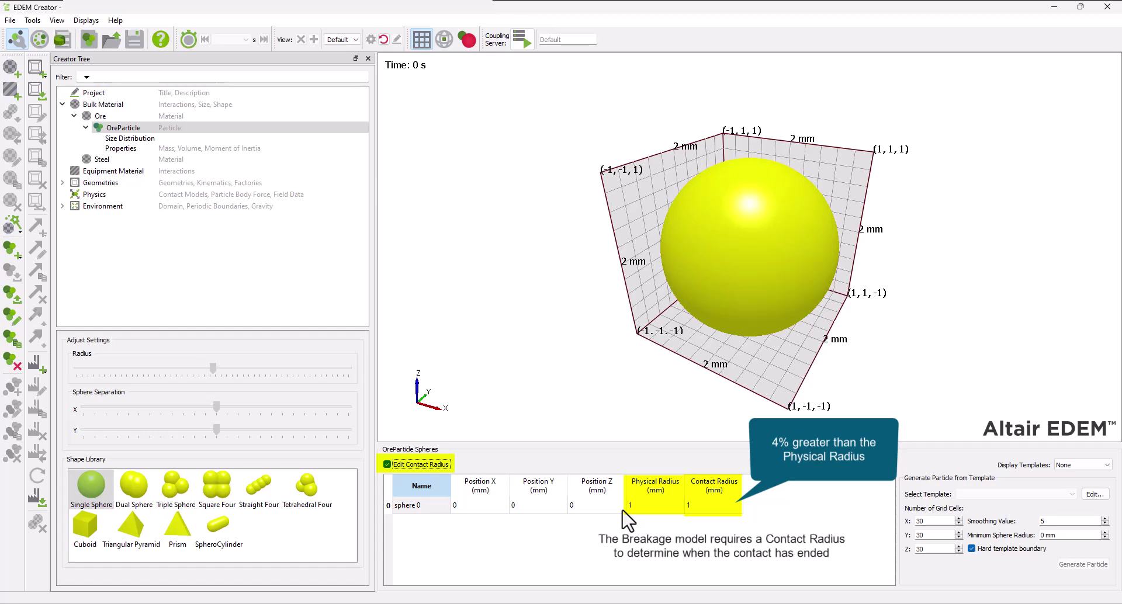
double_click(641, 506)
text(5)
key(Return)
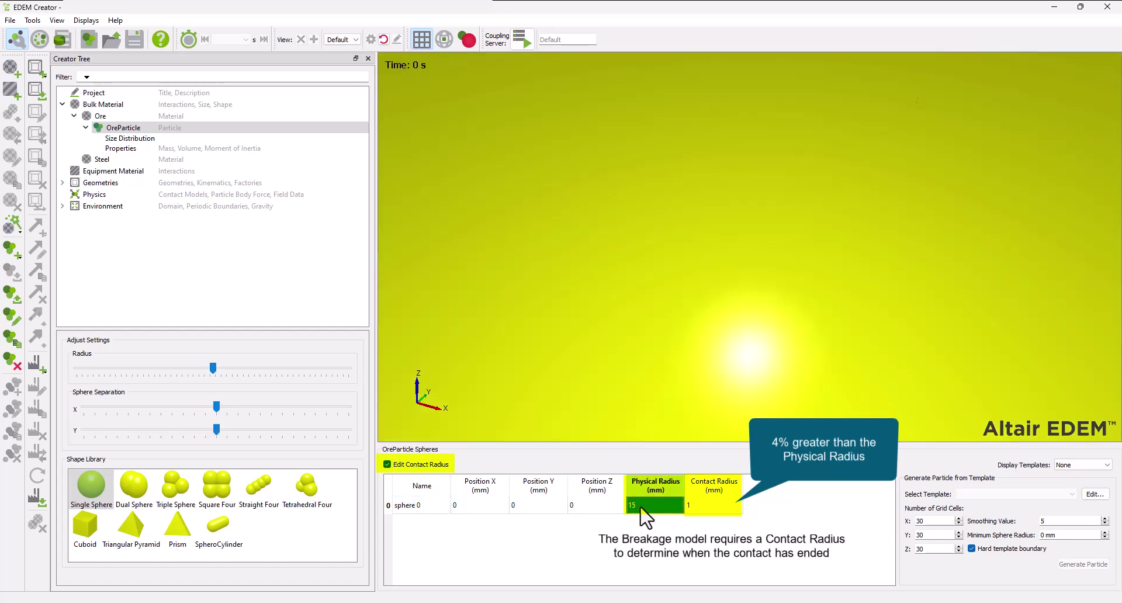
double_click(699, 506)
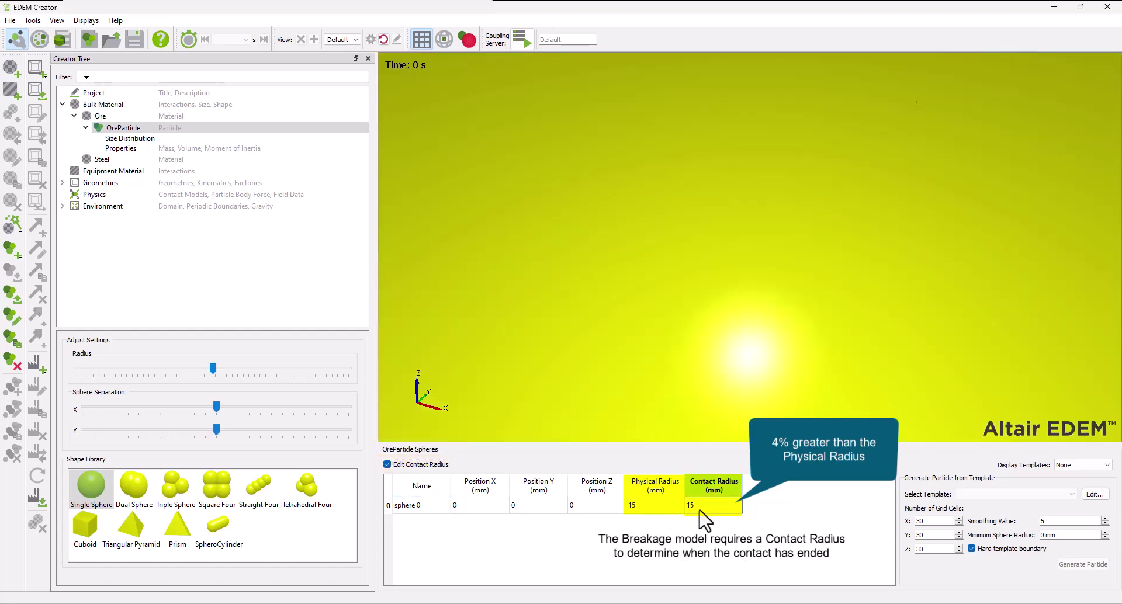
key(Return)
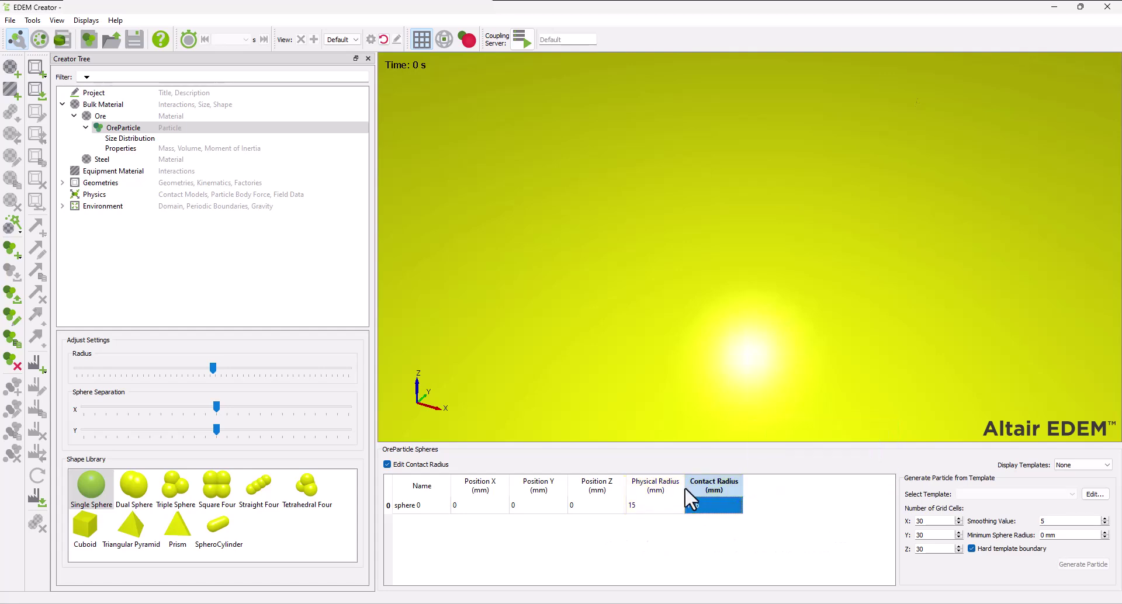
click(383, 38)
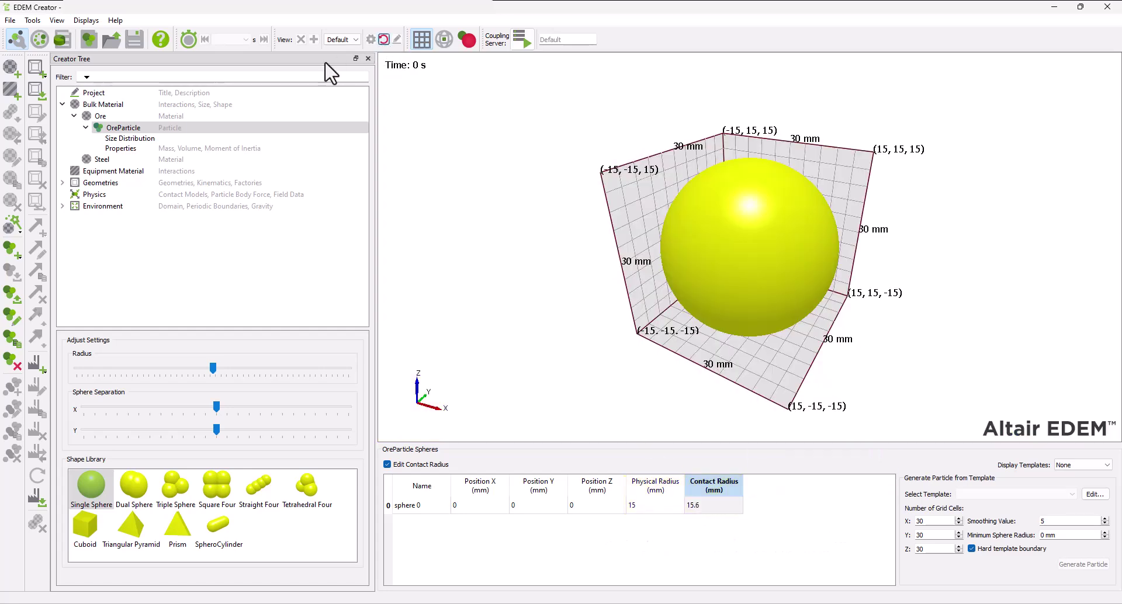
- Give OreParticle a normal size distribution and automatically calculated mass properties
click(130, 139)
click(180, 356)
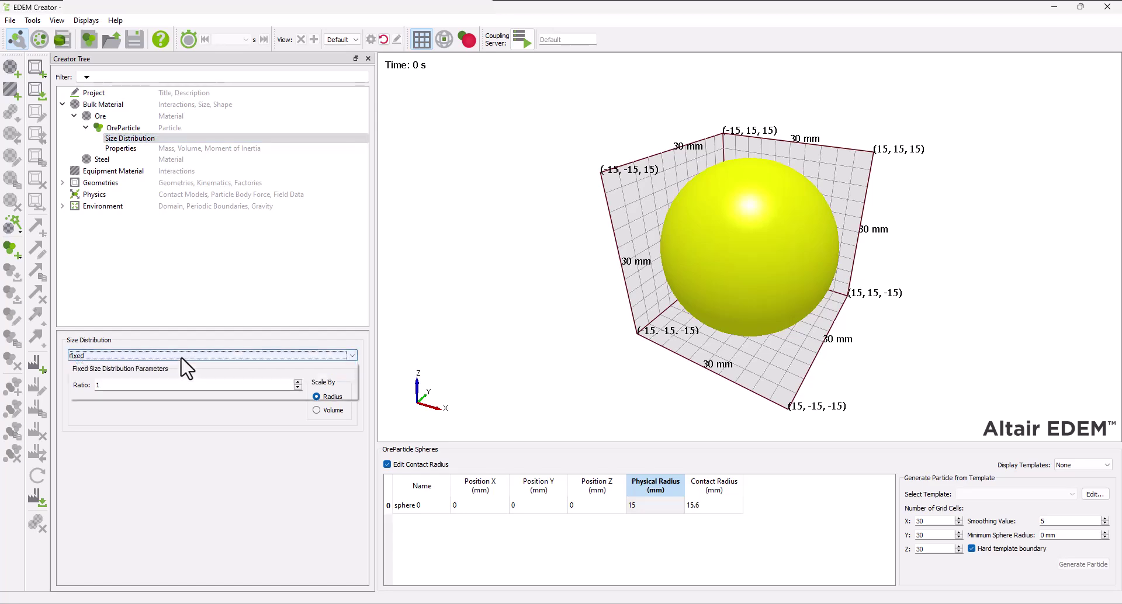
click(167, 380)
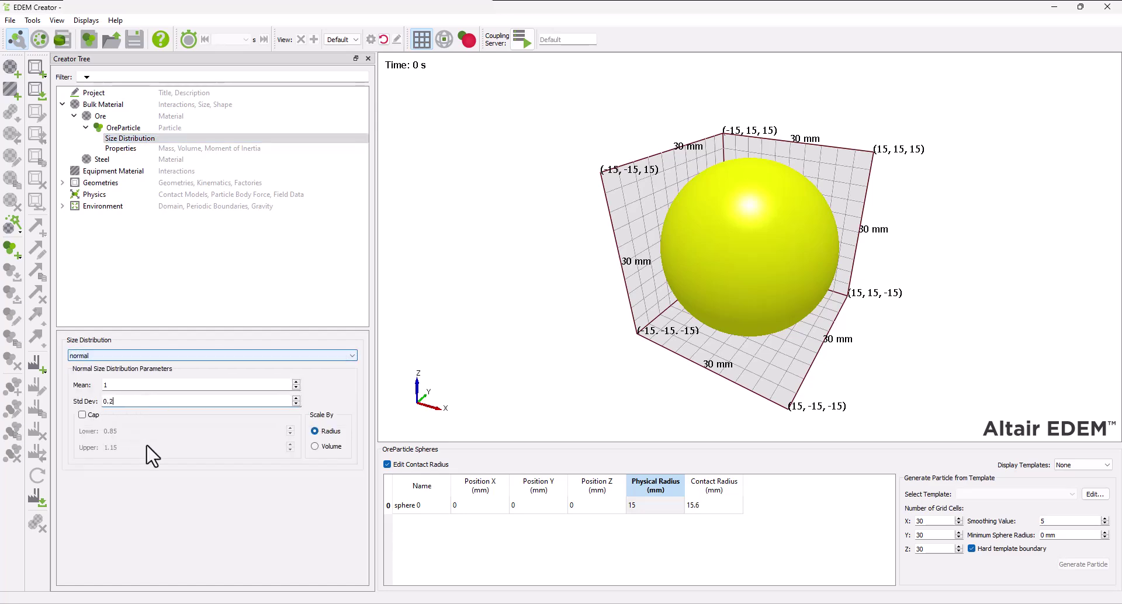
click(148, 150)
click(67, 389)
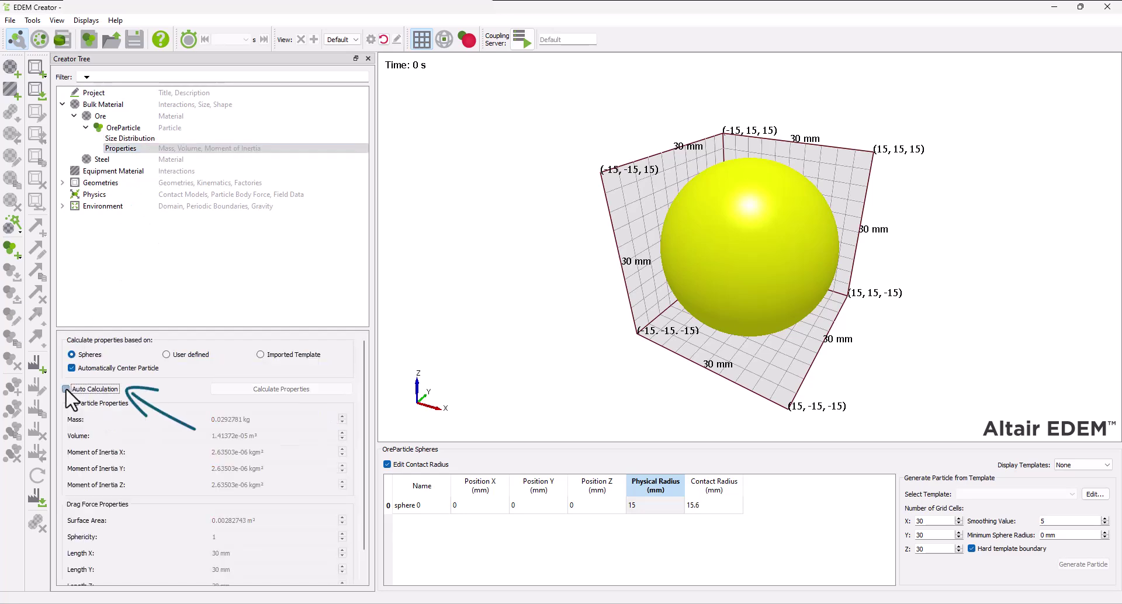
- Add a single-sphere particle with a 25 mm radius to the Steel material
click(133, 161)
right_click(133, 163)
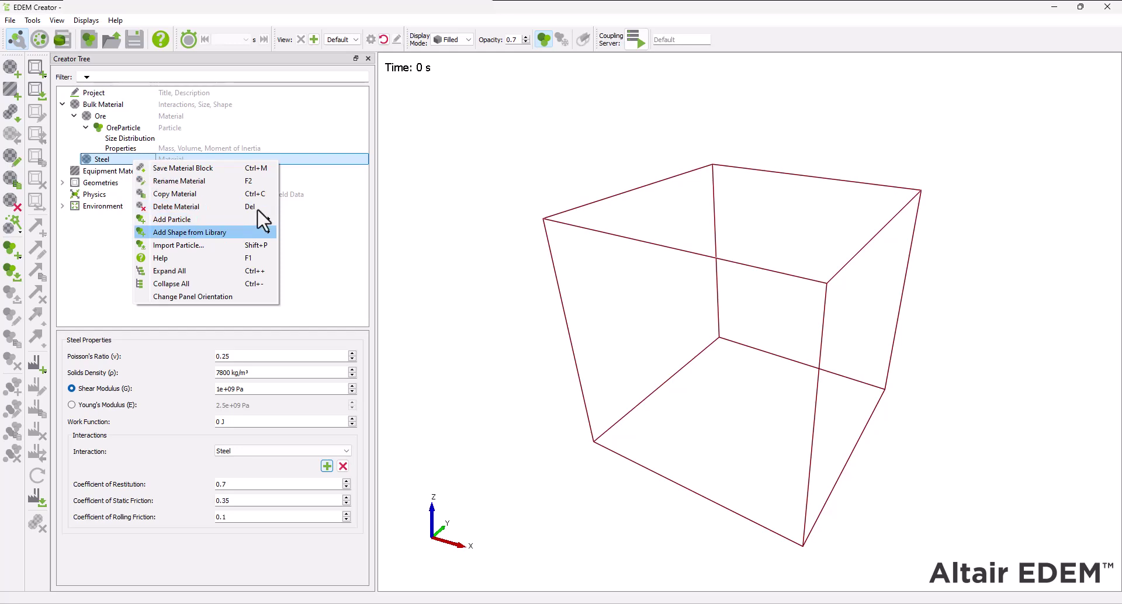
mouse_move(258, 232)
click(328, 232)
double_click(658, 506)
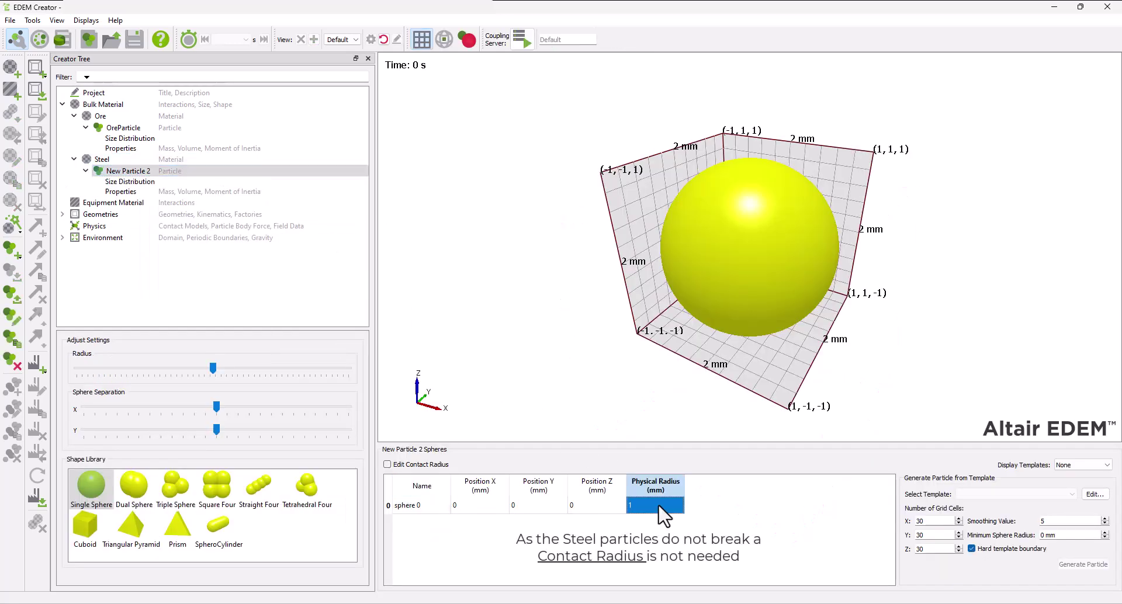
text(25)
key(Return)
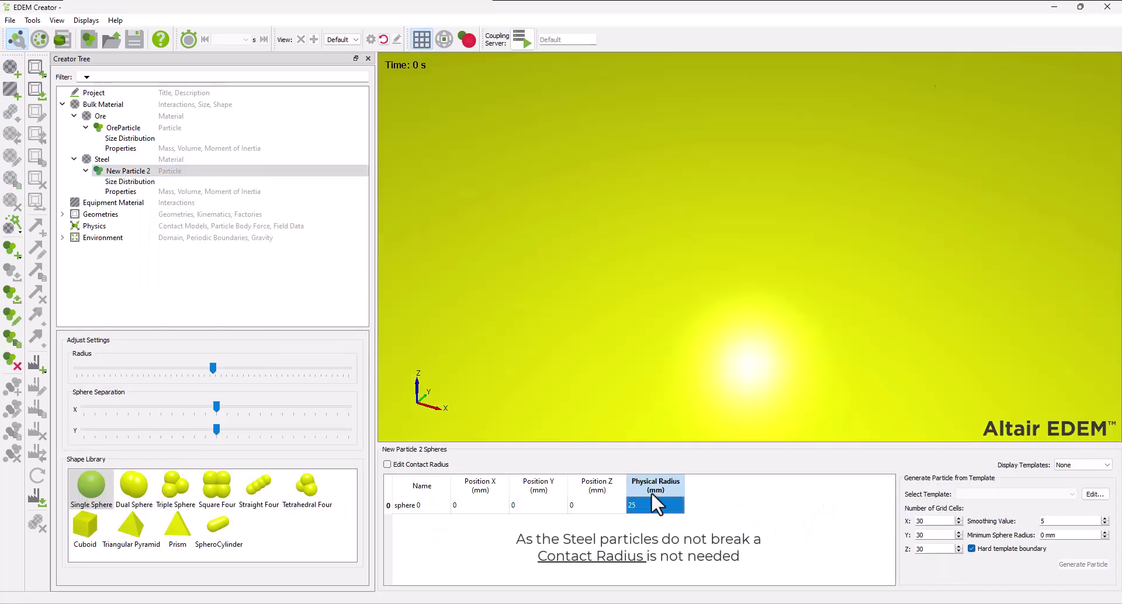
click(384, 39)
- Set the steel particle's size distribution to normal with mean 1.2 and std dev 0.15
click(130, 182)
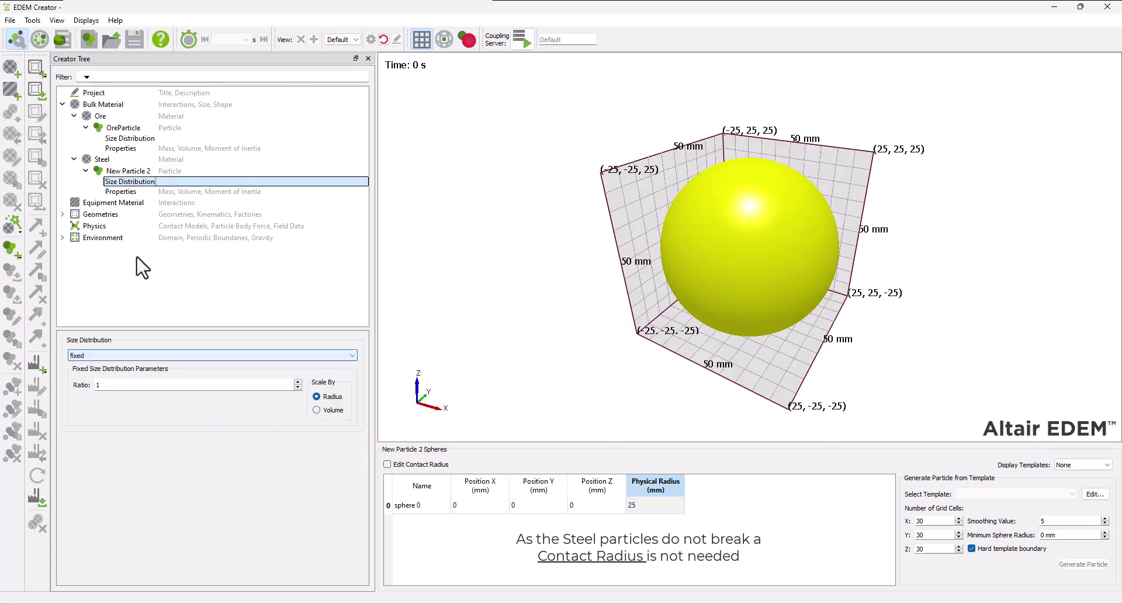
click(146, 355)
click(140, 371)
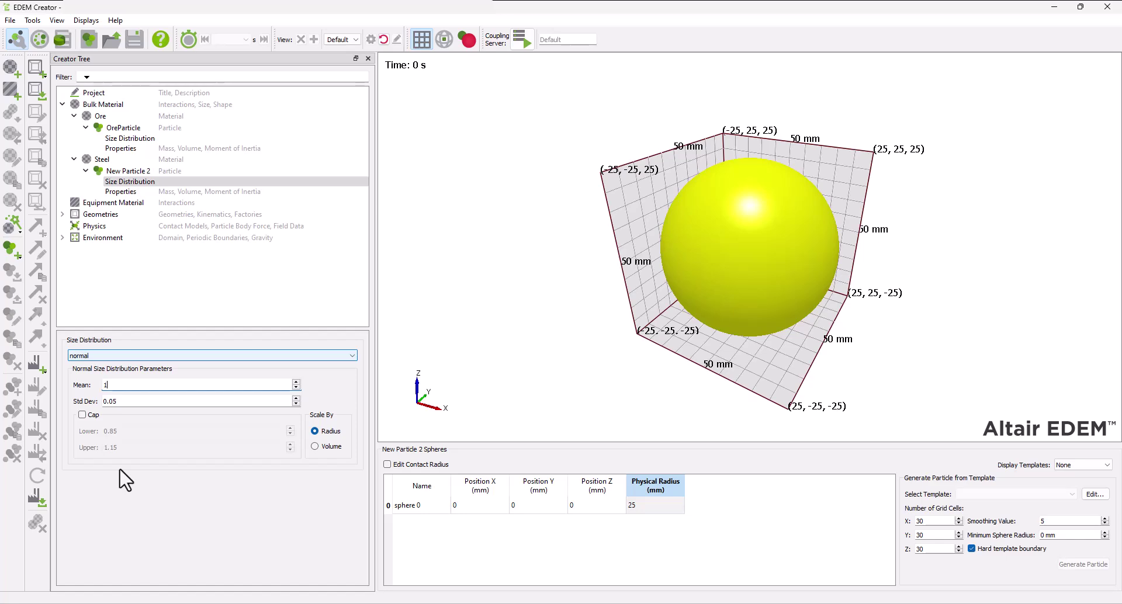
text(.2)
key(Tab)
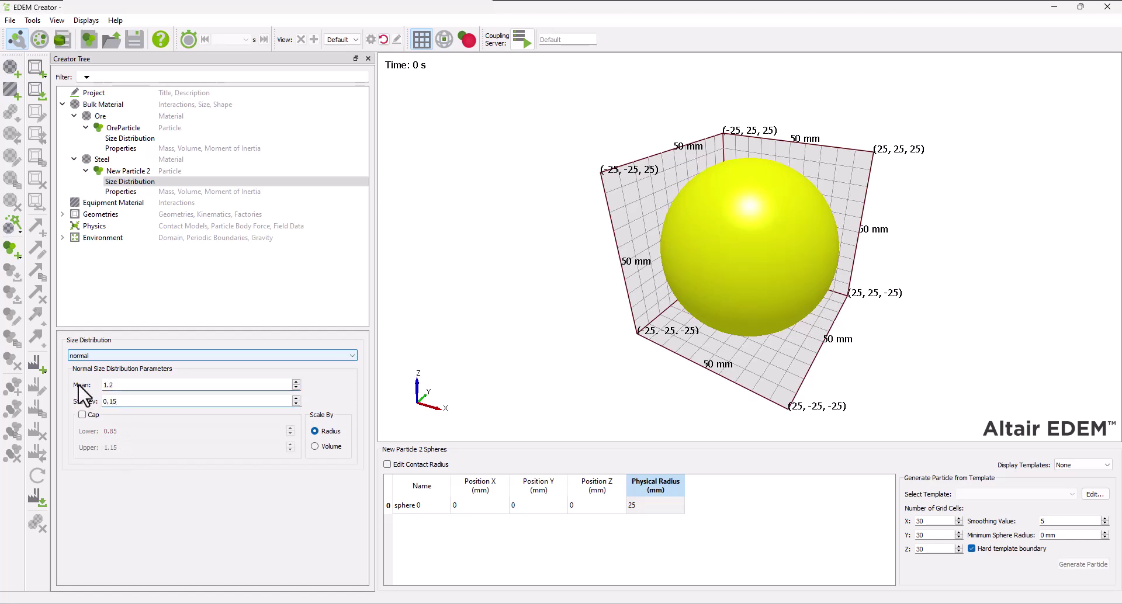
click(139, 192)
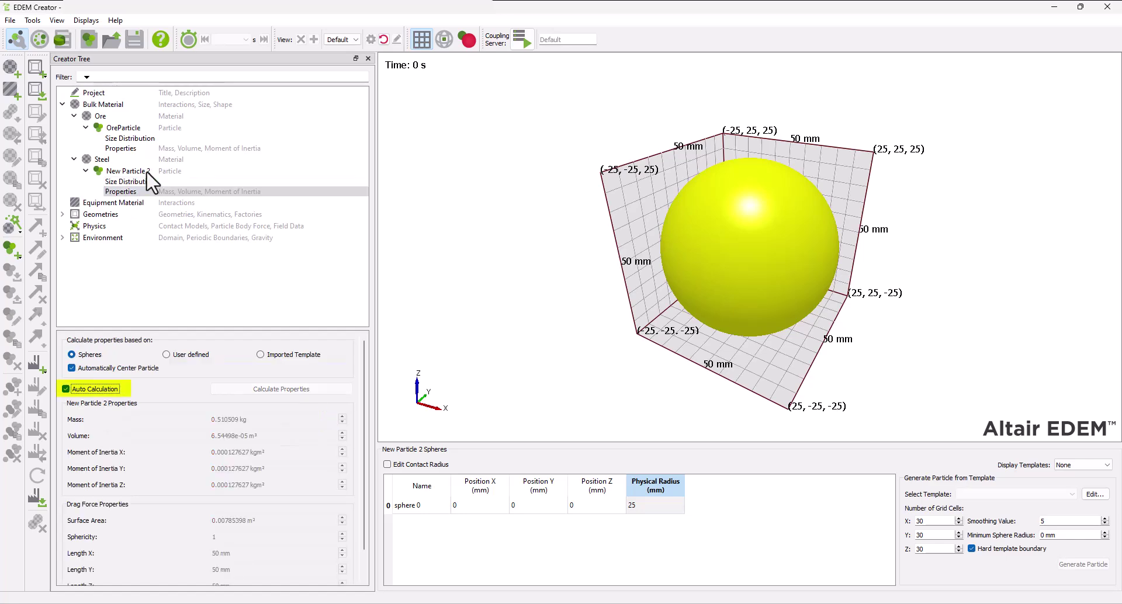
- Rename New Particle 2 to SteelParticle
right_click(155, 171)
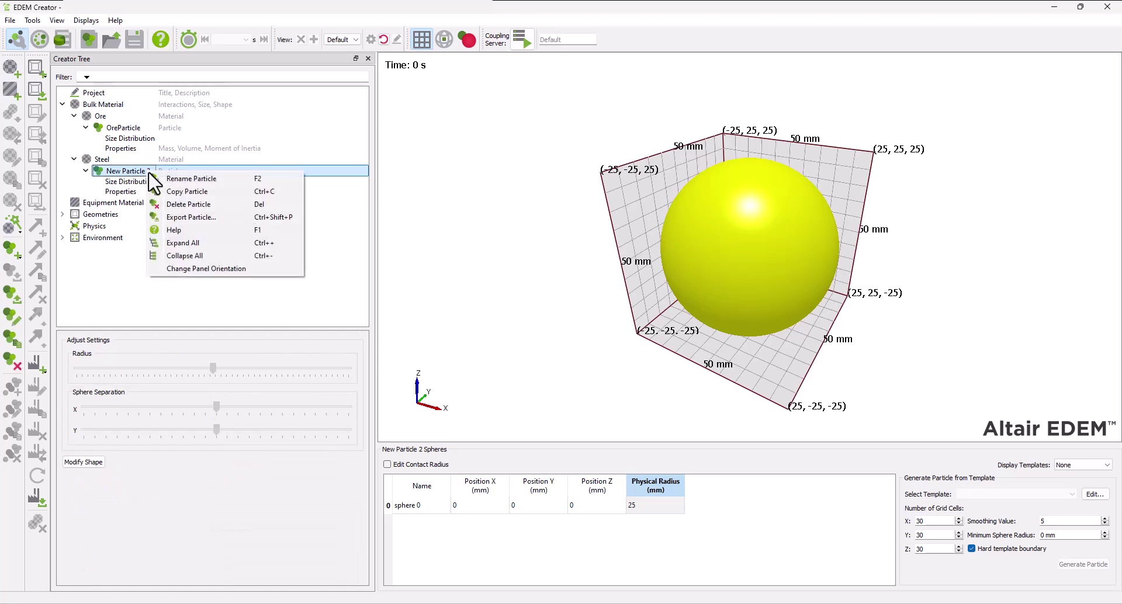
click(163, 177)
text(SteelParticle)
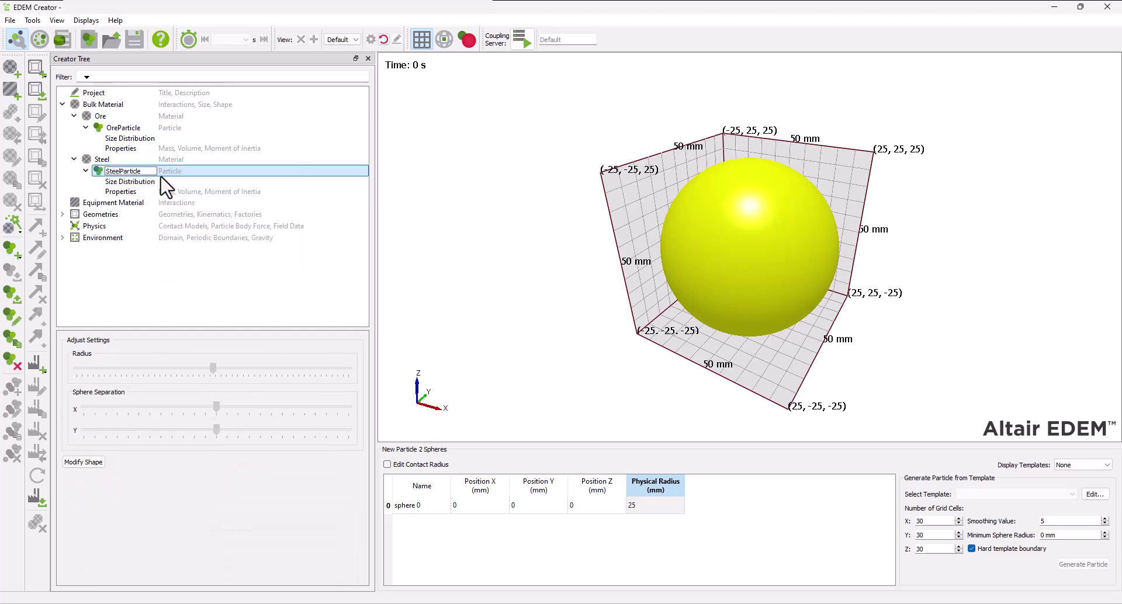
key(Return)
click(117, 202)
- Add a Rubber equipment material with density 860 kg/m³ and shear modulus 7.1e+06 Pa
right_click(117, 203)
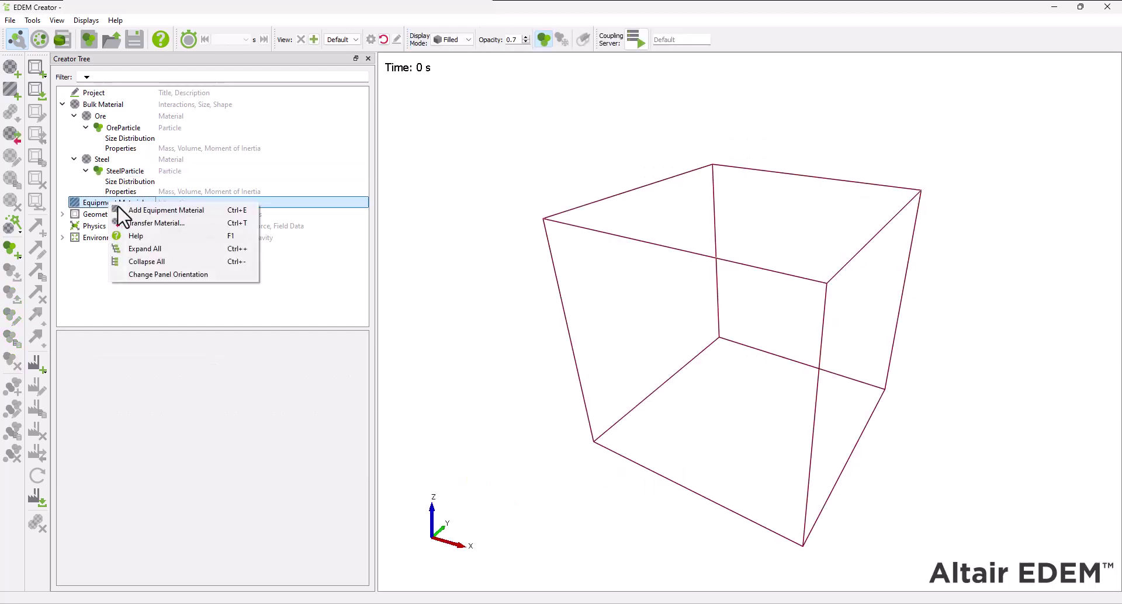
click(129, 215)
text(Rubber)
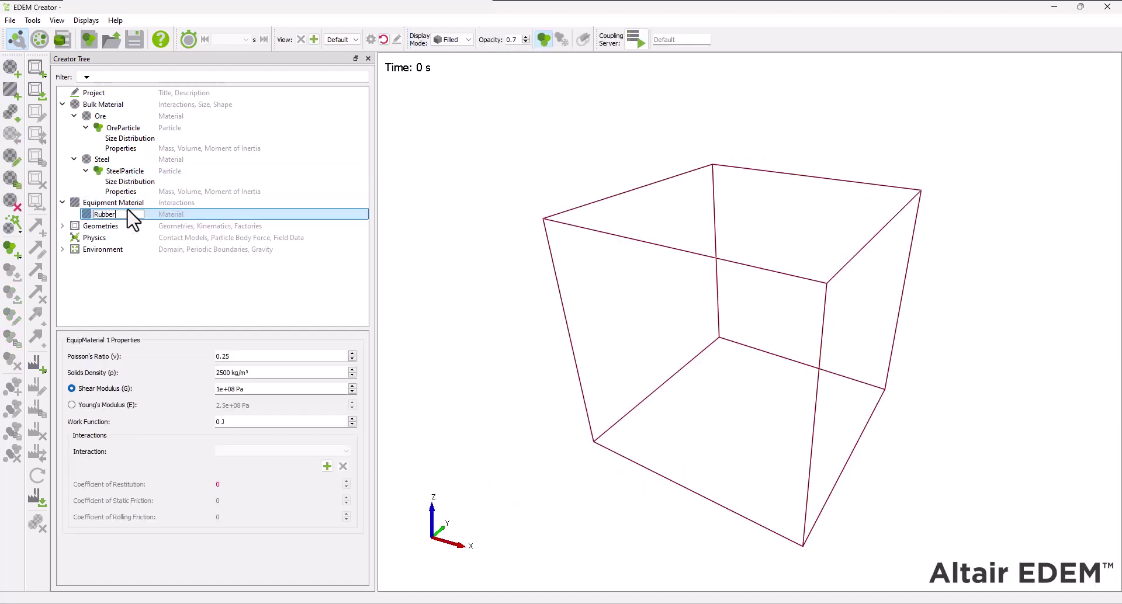
key(Return)
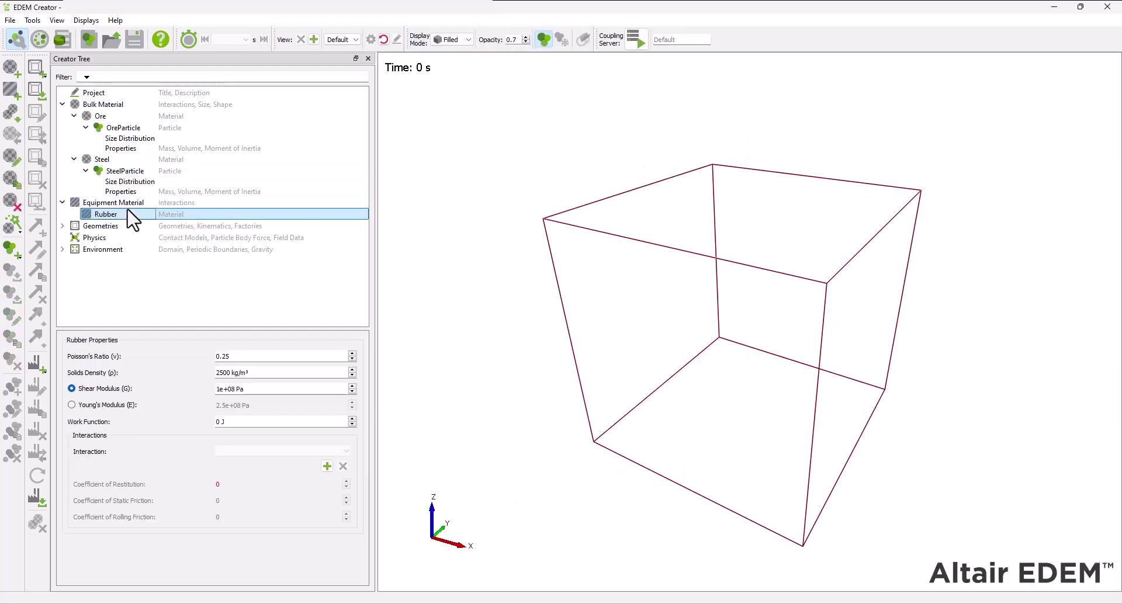
click(234, 373)
key(ctrl+a)
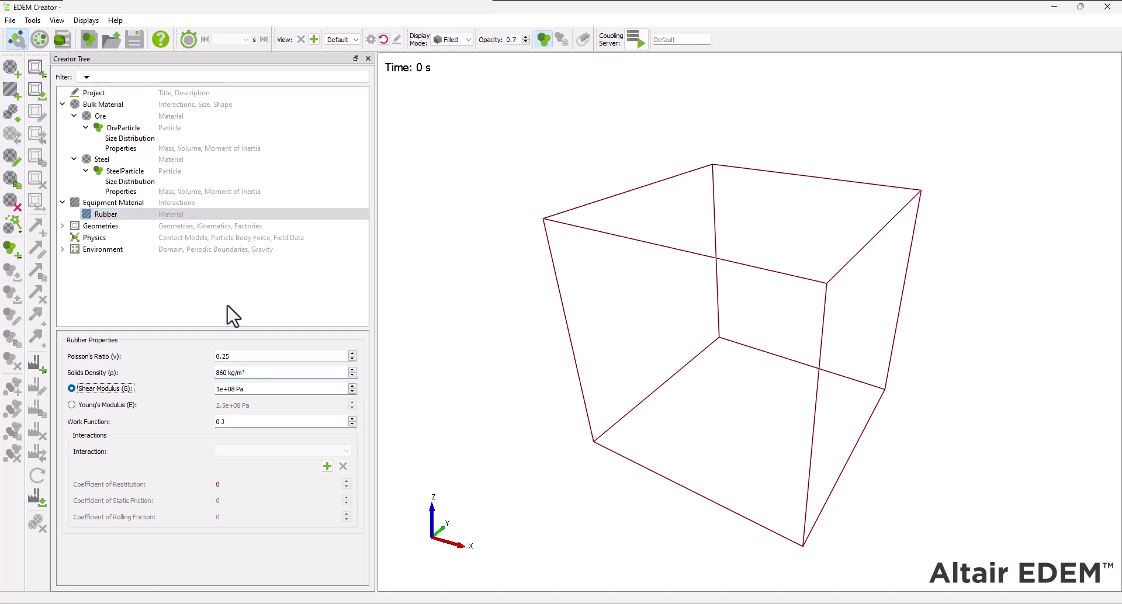
key(Tab)
text(7.)
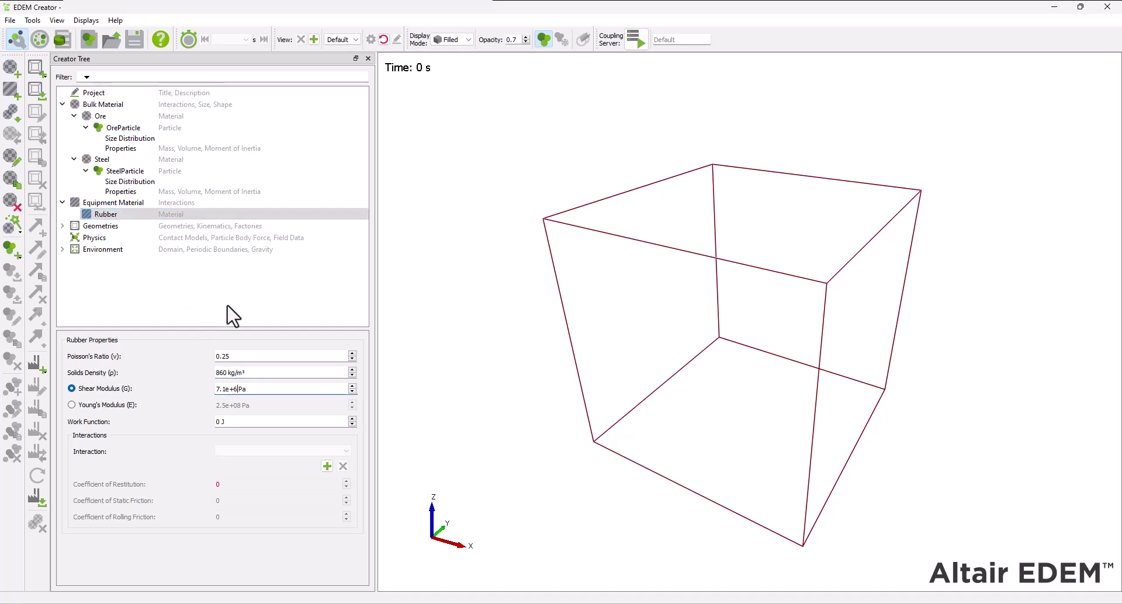
key(Return)
- Add an Ore interaction to Rubber and enter its restitution coefficient
click(328, 467)
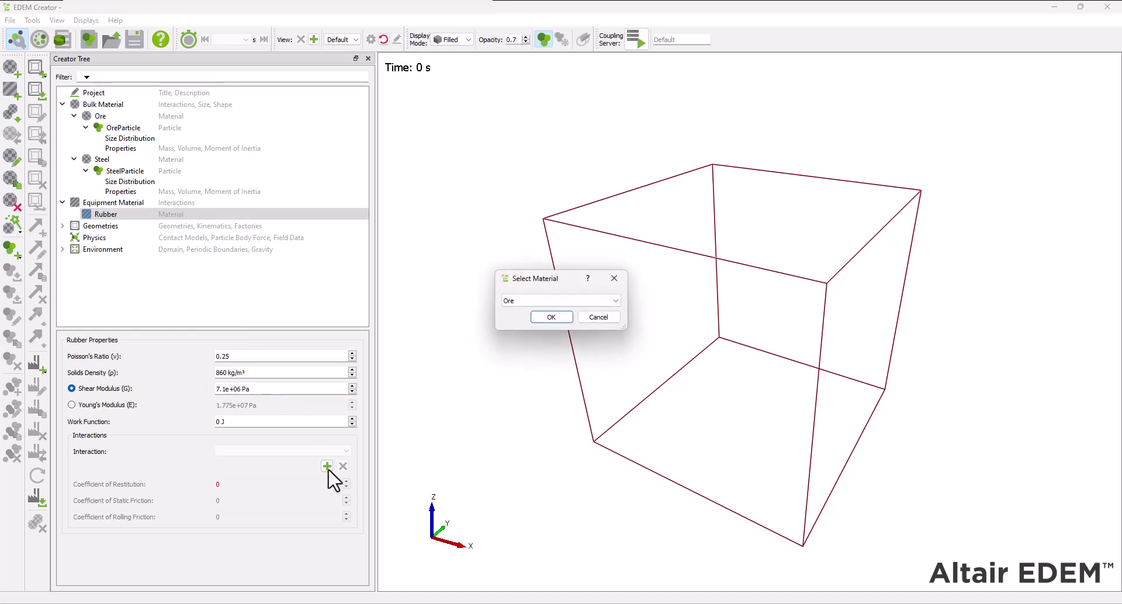
click(552, 317)
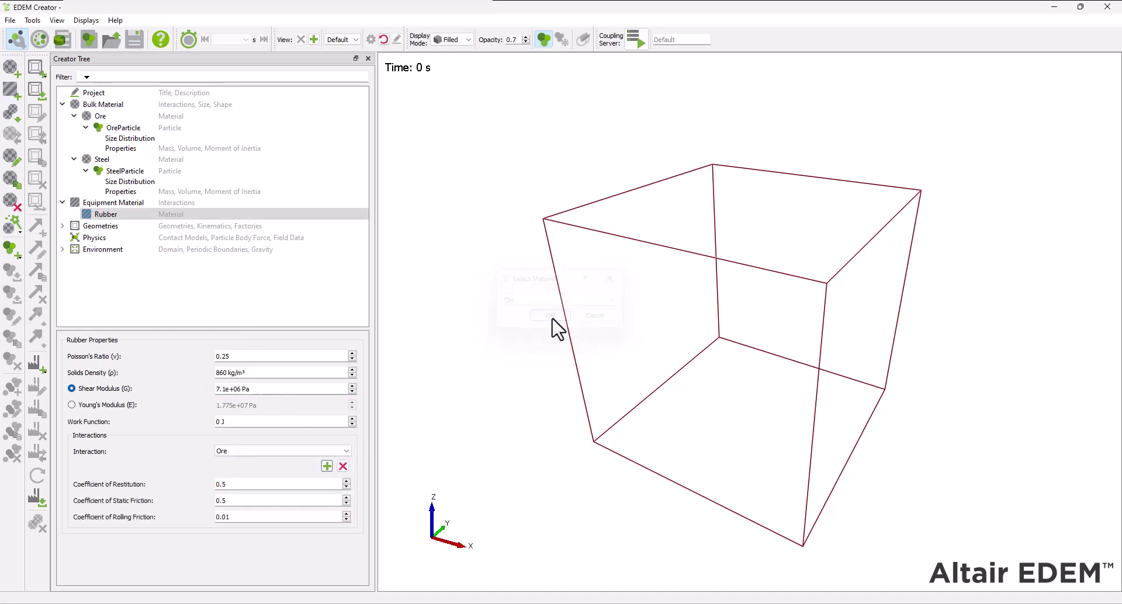
double_click(222, 484)
text(0)
text(0.0)
- Add a Rubber–Steel interaction with restitution 0.44, static friction 0.17, rolling friction 0.1
click(327, 466)
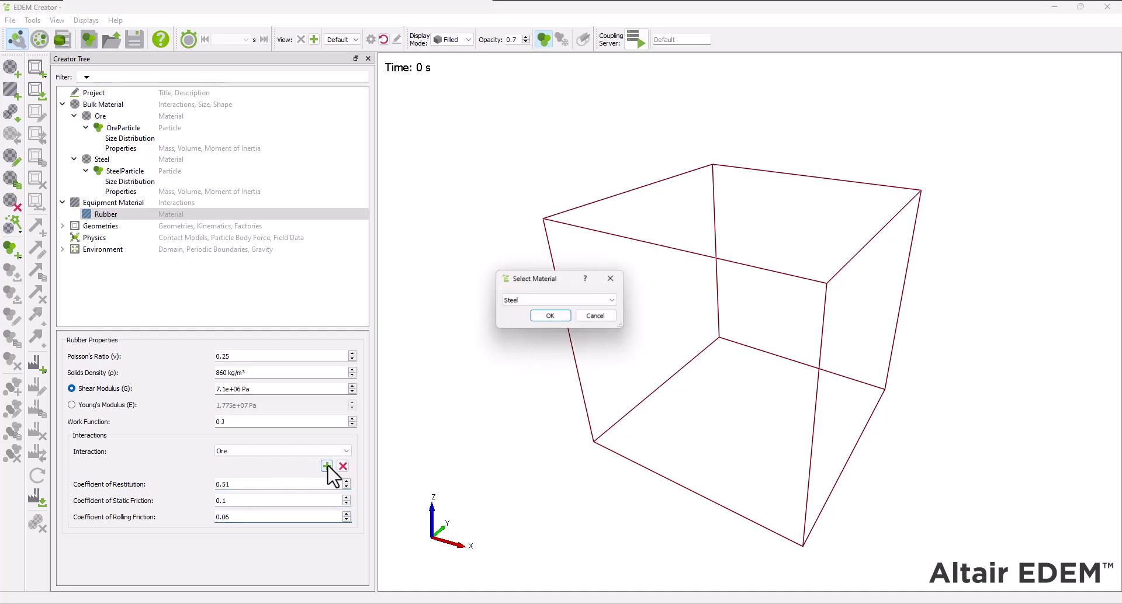
click(563, 315)
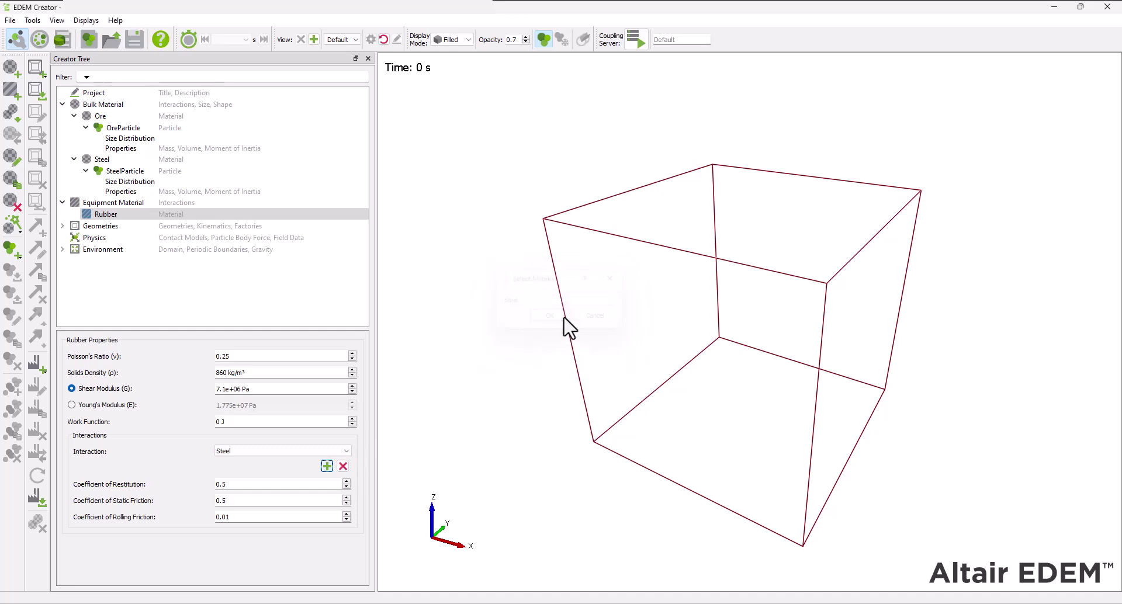
key(BackSpace)
key(BackSpace)
key(Tab)
text(0.1)
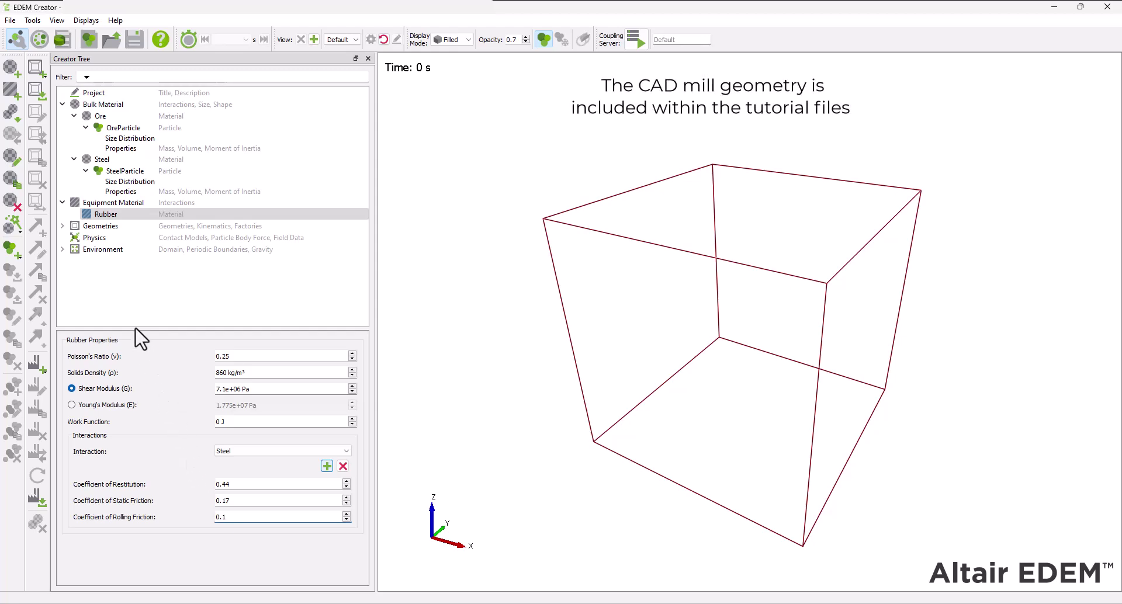
- Import Sag_Mill.stl as a geometry in millimetres with Merge Sections enabled
right_click(97, 227)
click(113, 244)
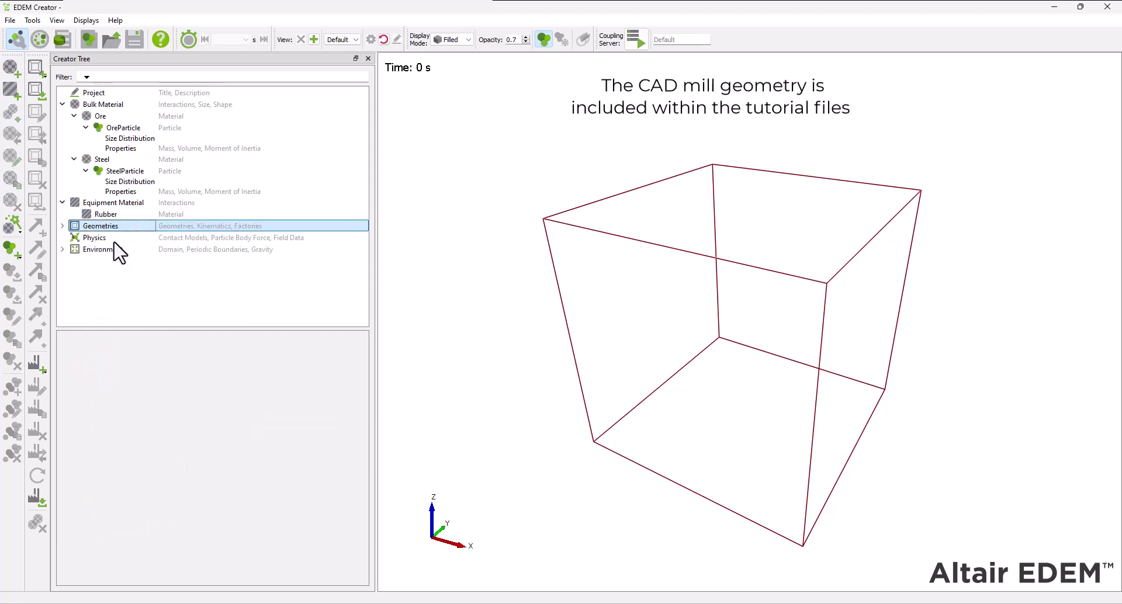
click(163, 126)
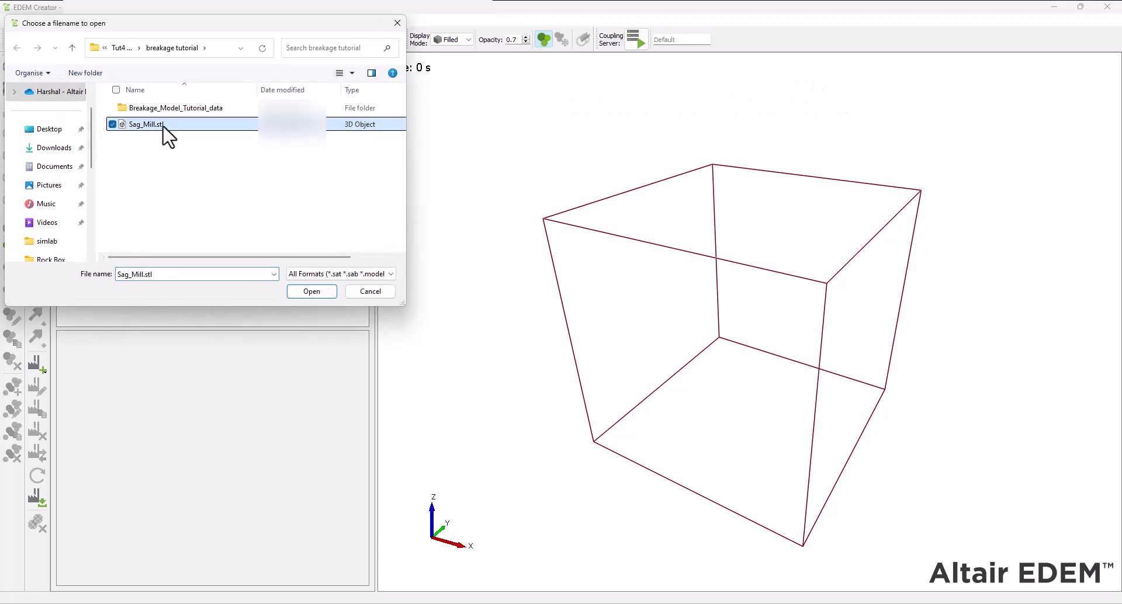
click(309, 290)
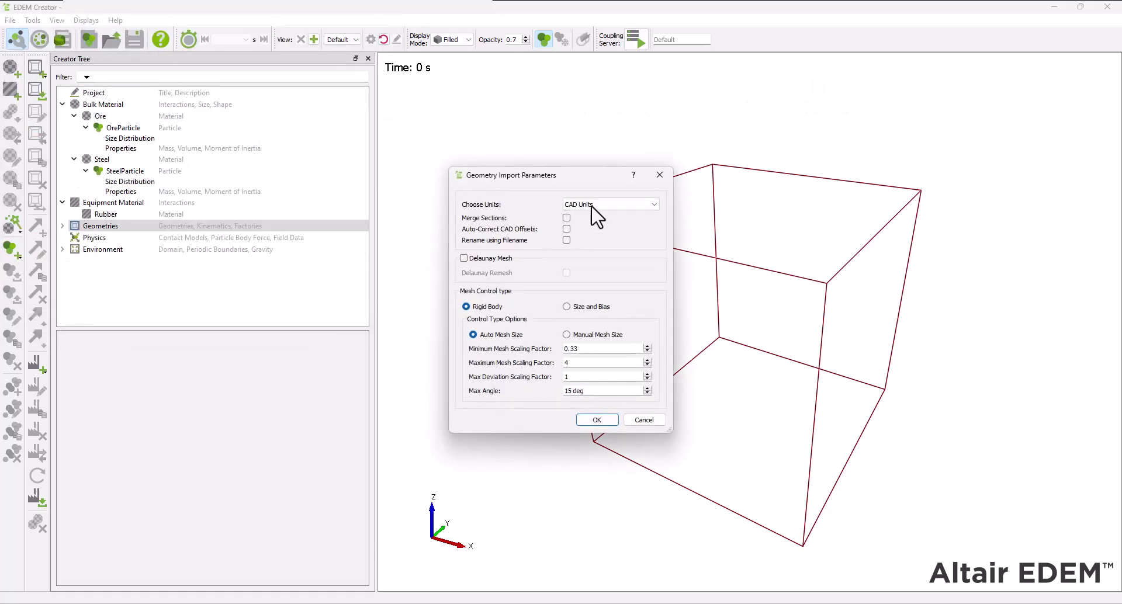
click(592, 206)
click(596, 234)
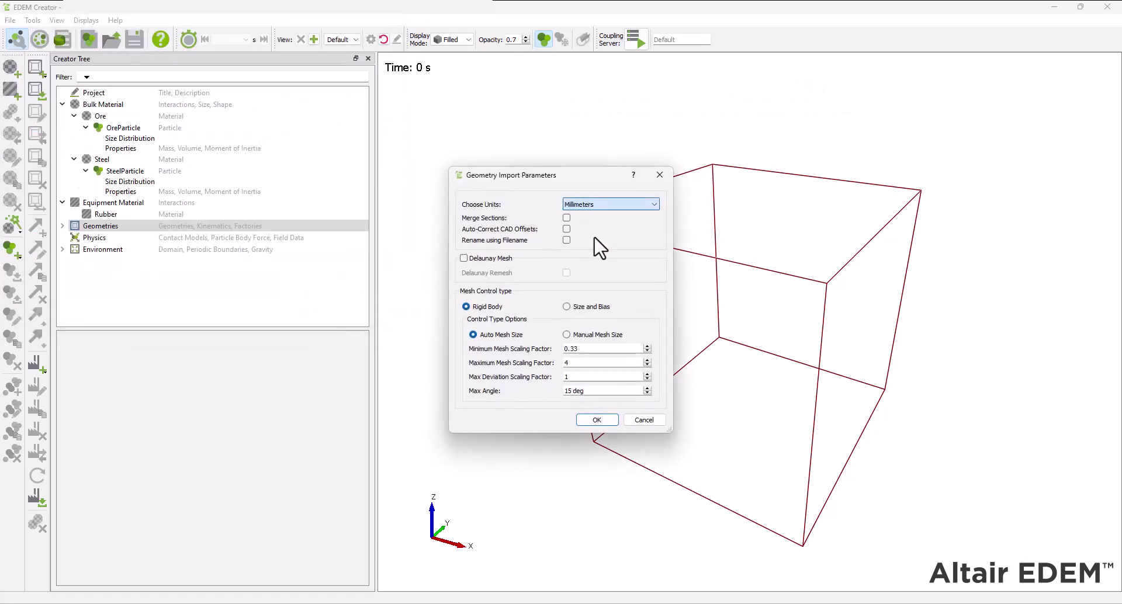
click(566, 218)
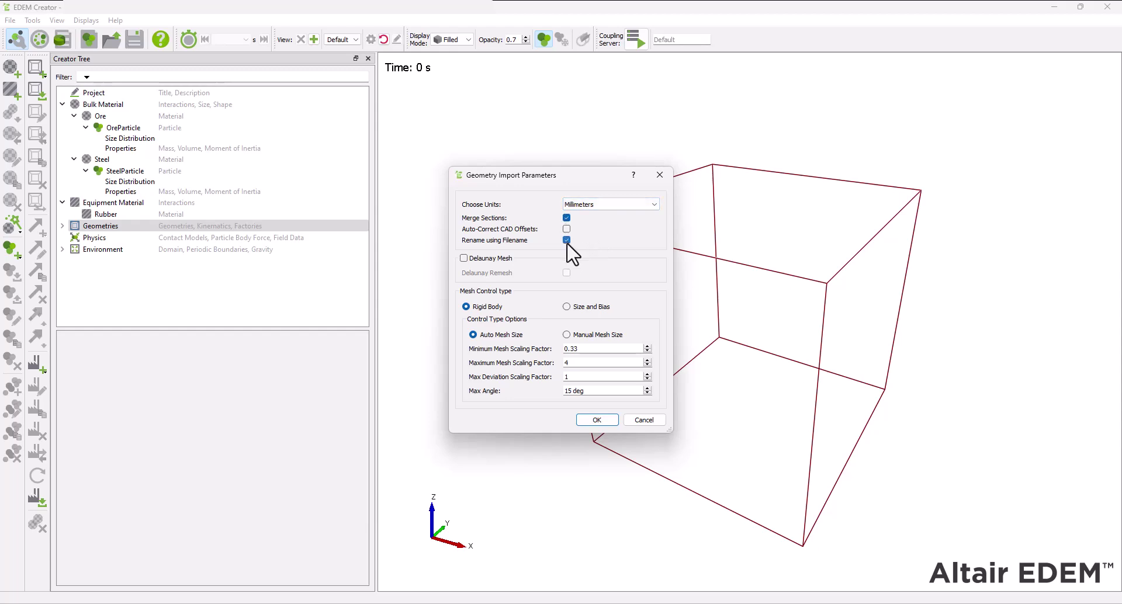
click(590, 418)
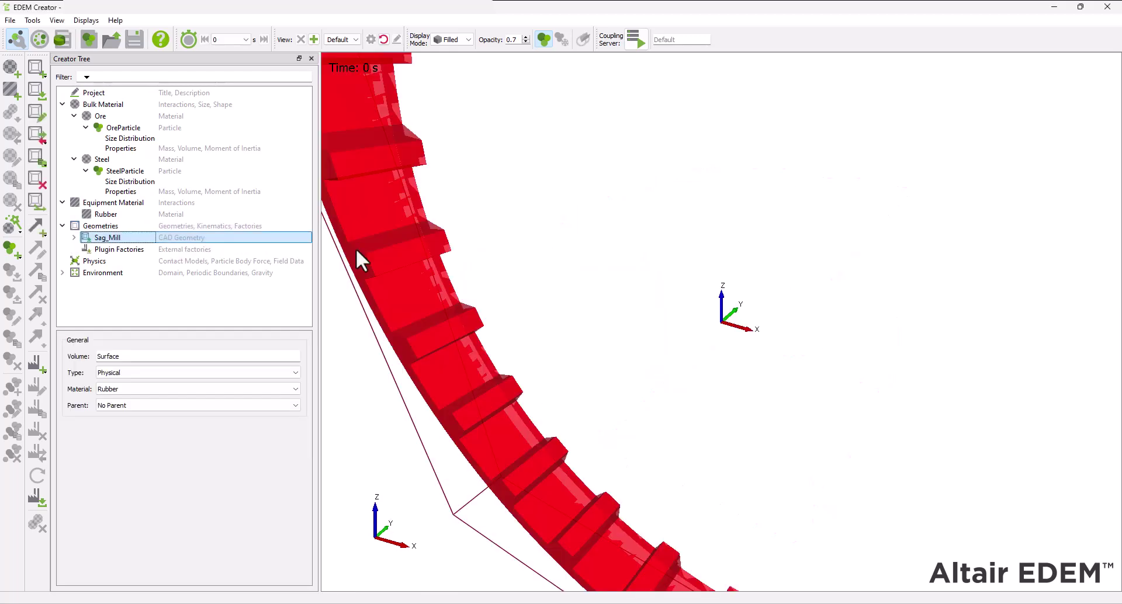
click(384, 39)
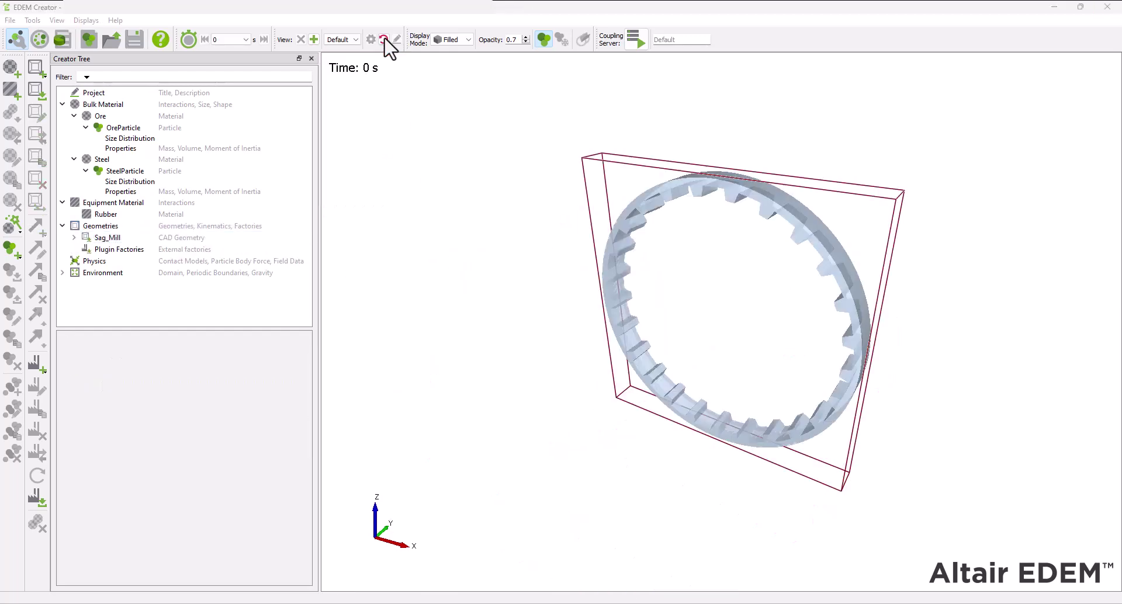
- Give Sag_Mill a 13 rpm linear rotation about Y from -1000 to 1000 mm, vector displayed
click(98, 238)
right_click(95, 239)
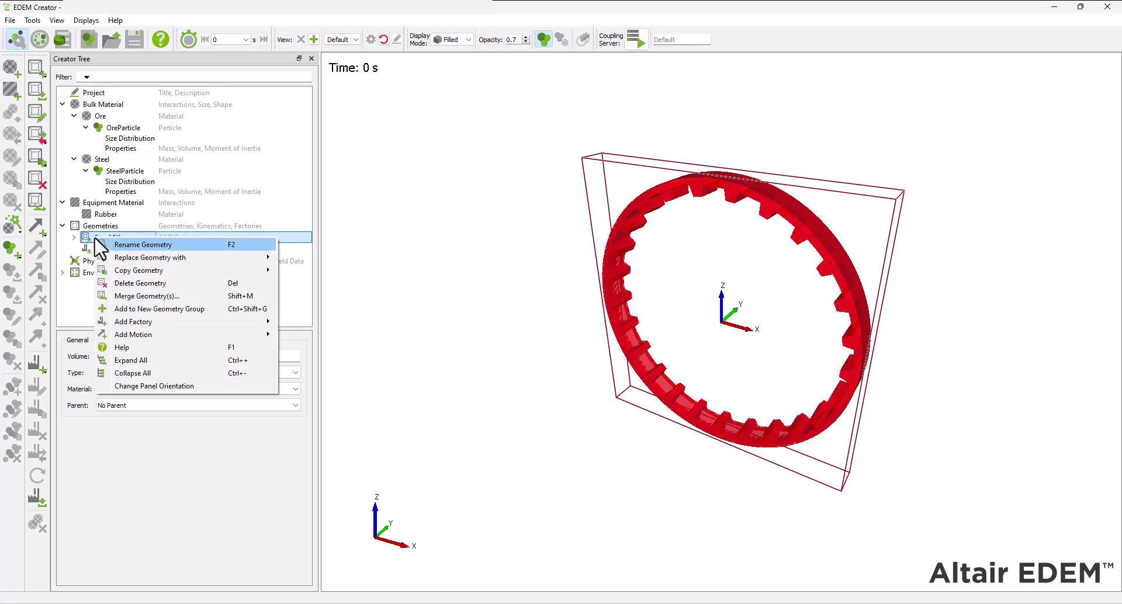
click(339, 349)
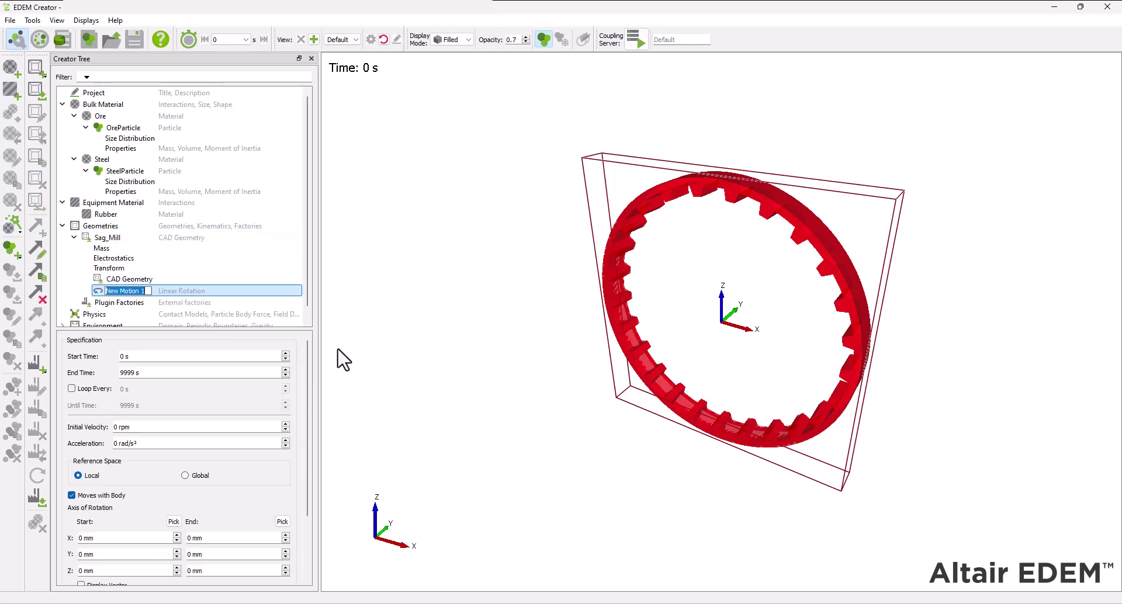
double_click(116, 427)
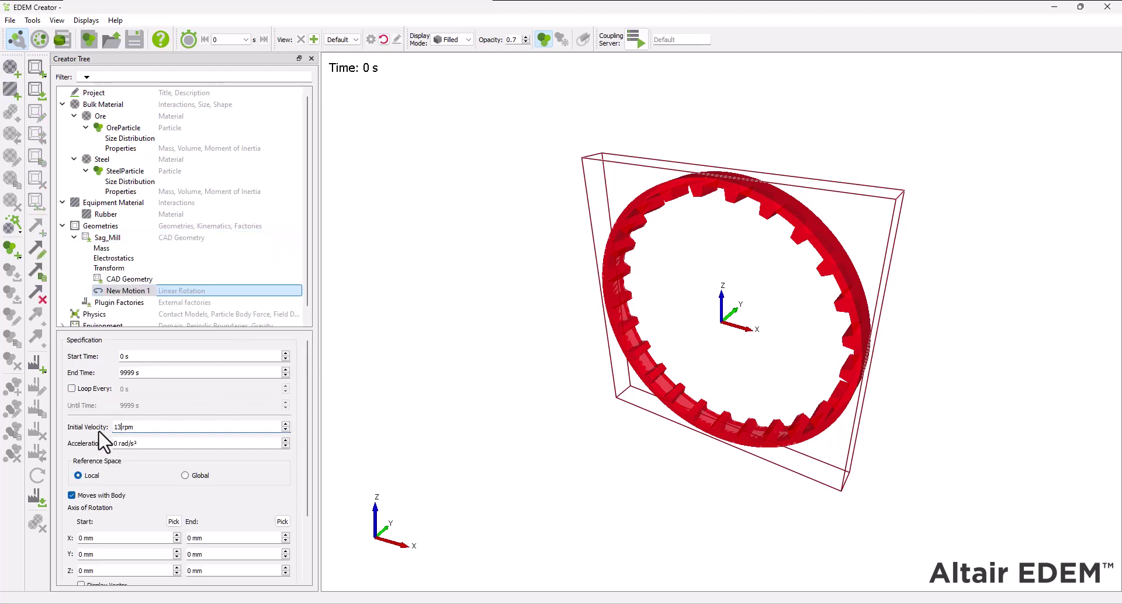
drag(307, 388, 306, 447)
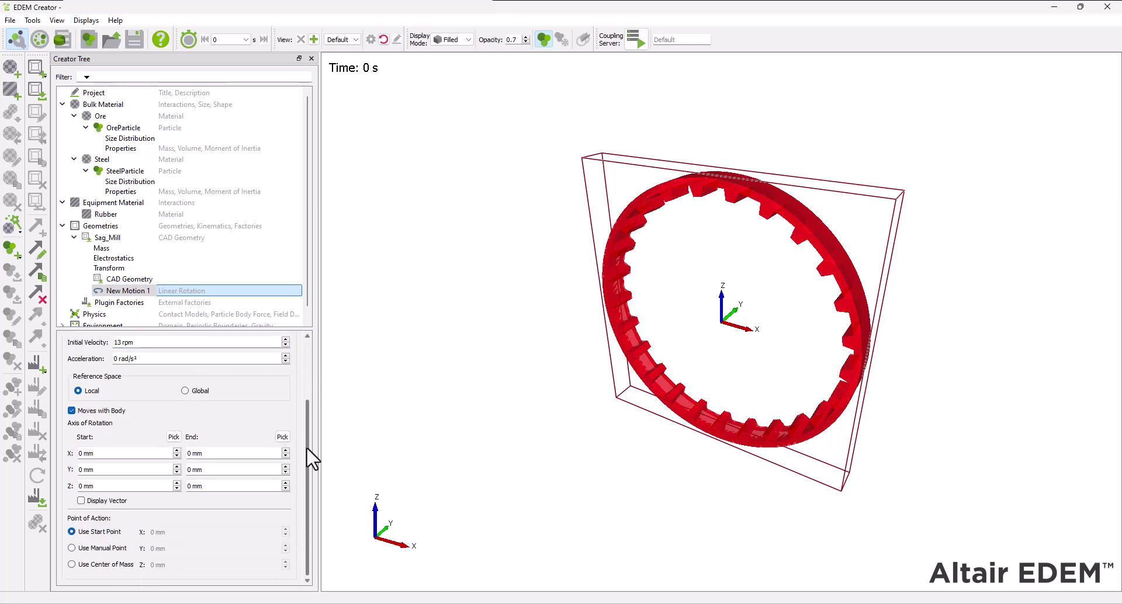
double_click(81, 470)
text(-100)
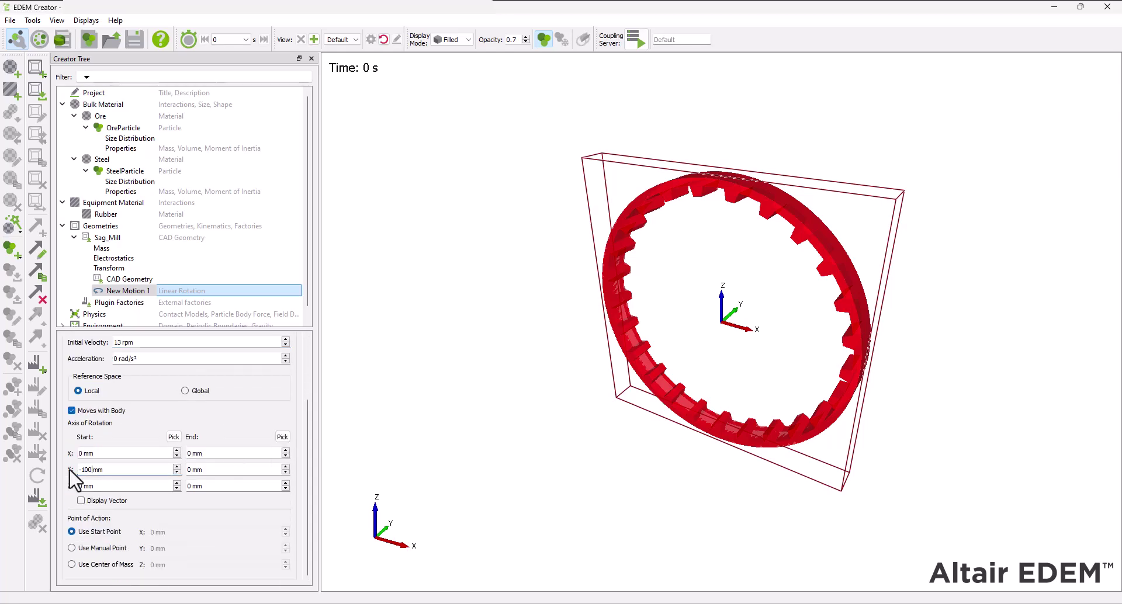
key(Tab)
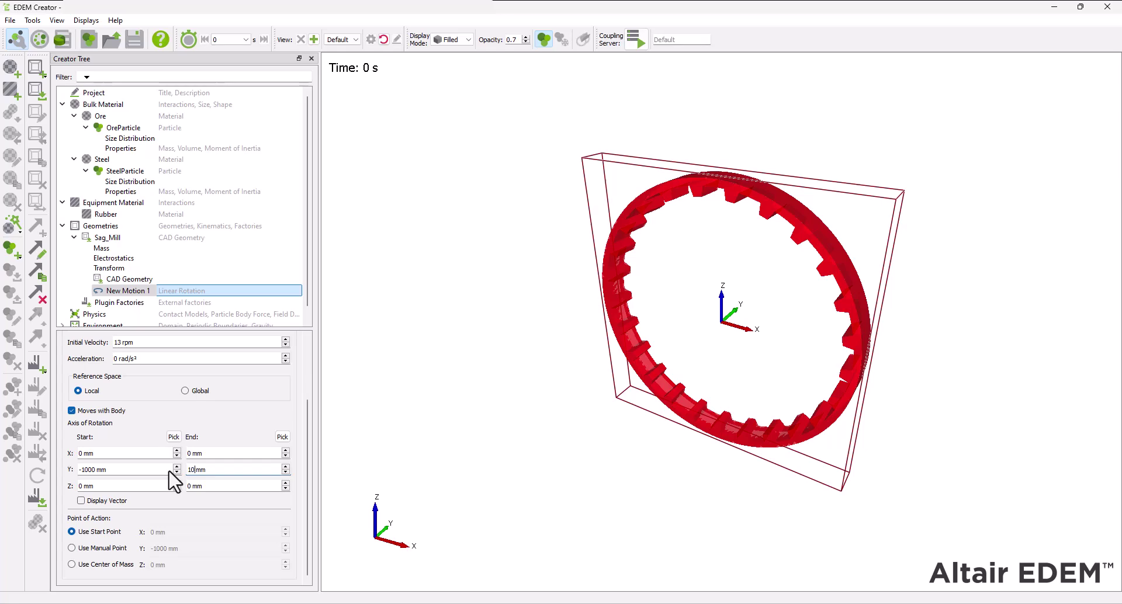
click(81, 500)
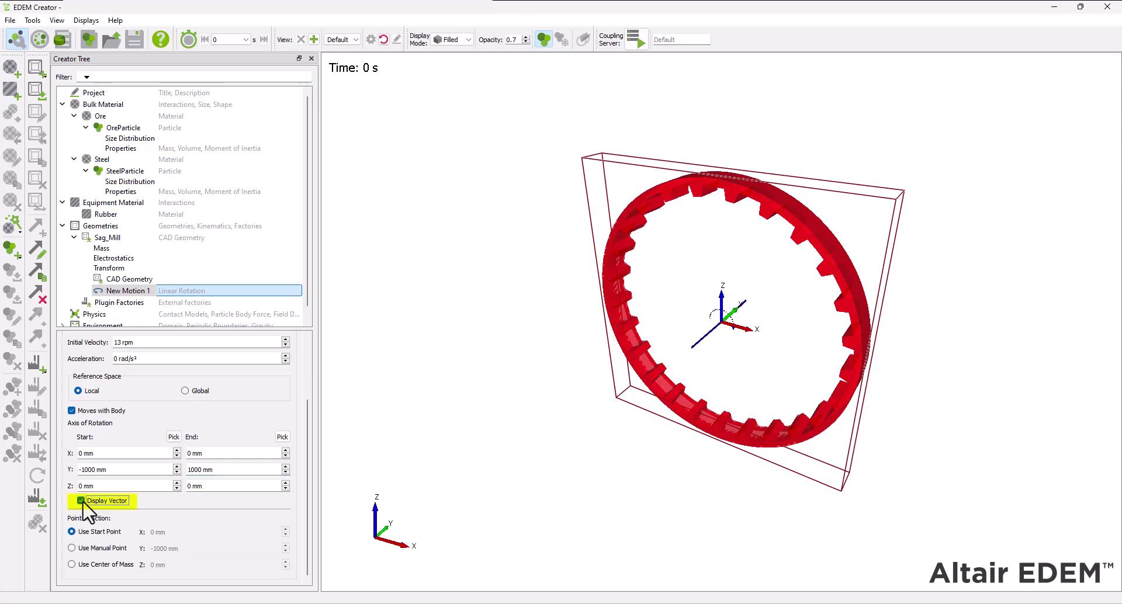
right_click(116, 226)
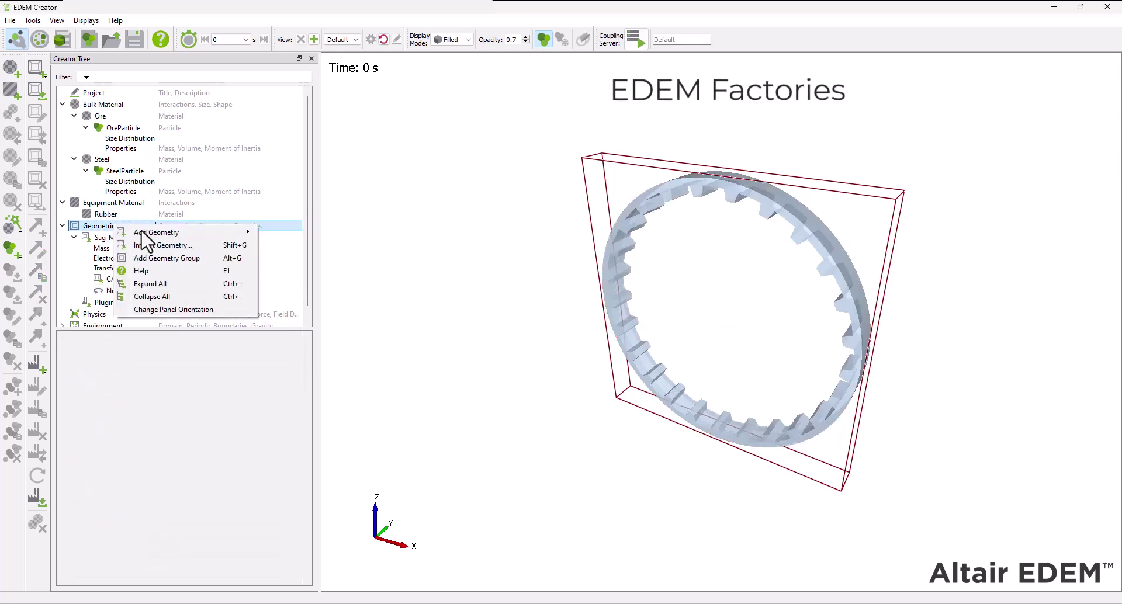
- Add a cylinder geometry named factory and make it a virtual geometry
mouse_move(142, 229)
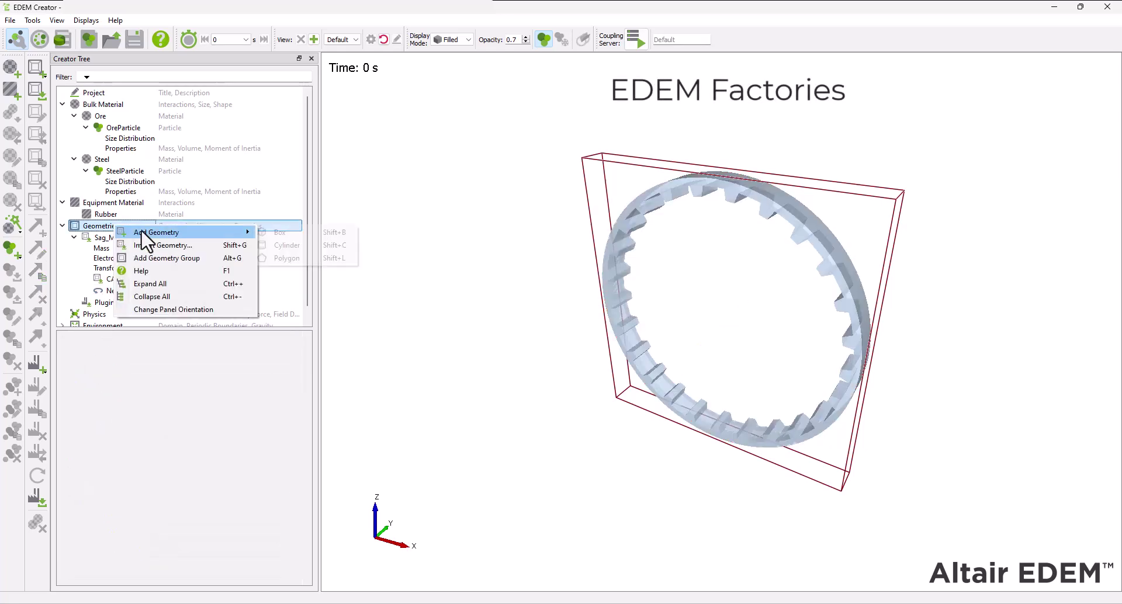
click(286, 245)
text(factory)
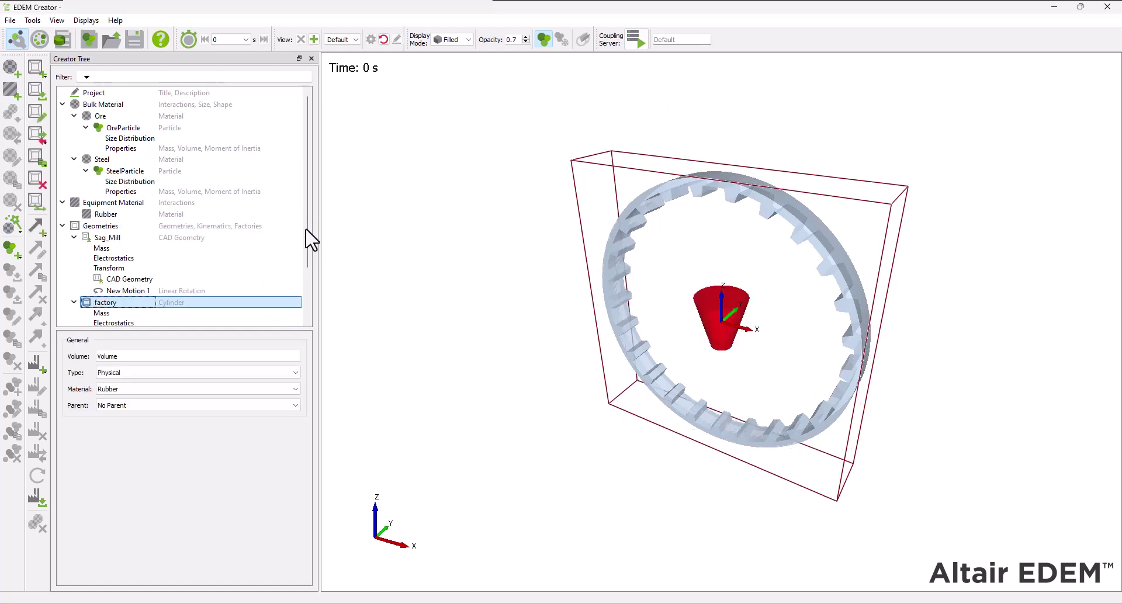
drag(306, 230, 309, 282)
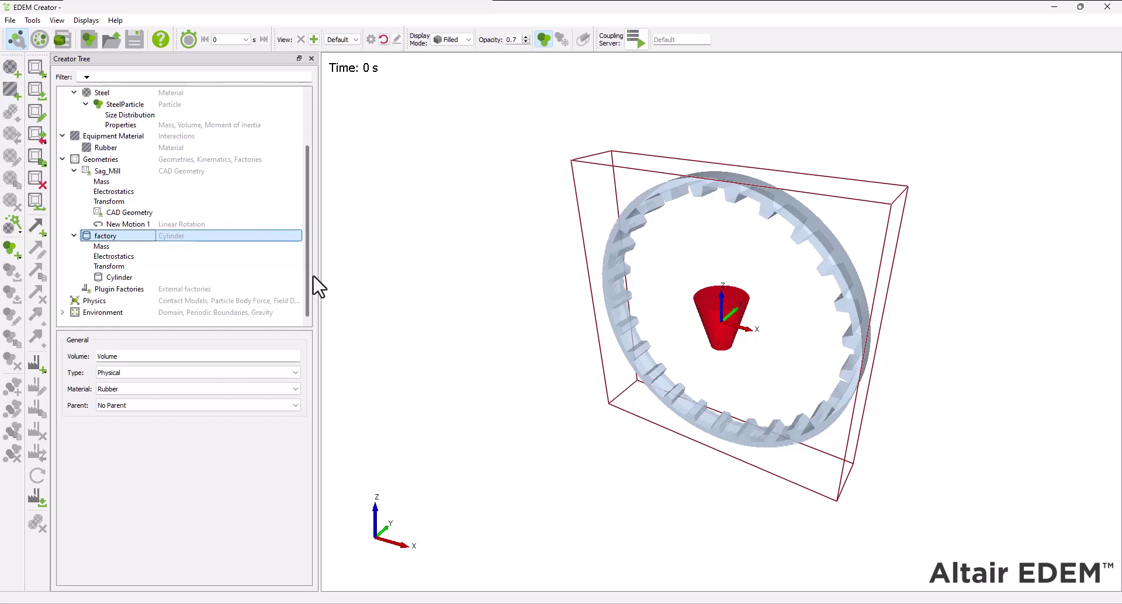
click(210, 373)
click(201, 390)
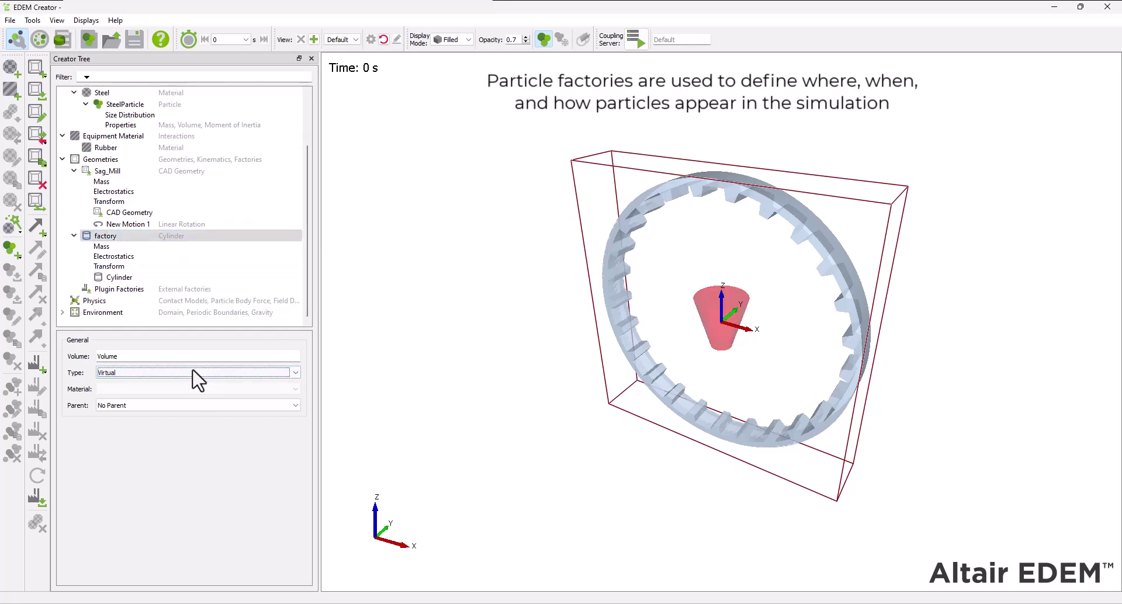
- Set the factory cylinder's start radius to 2000 mm, keeping it a straight cylinder
click(160, 279)
double_click(141, 356)
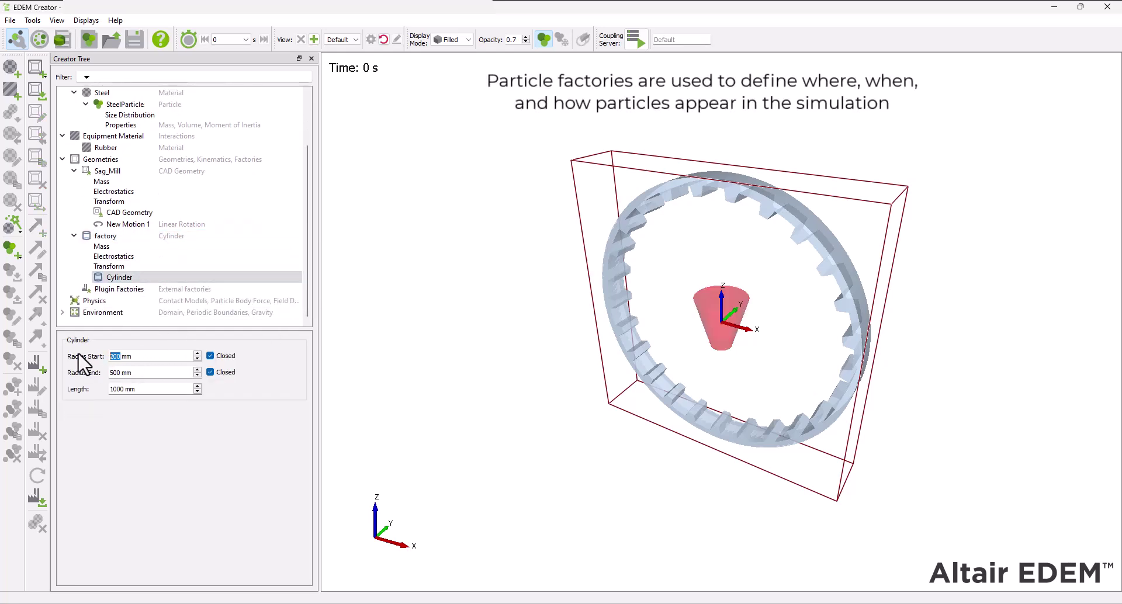
text(2000)
key(Tab)
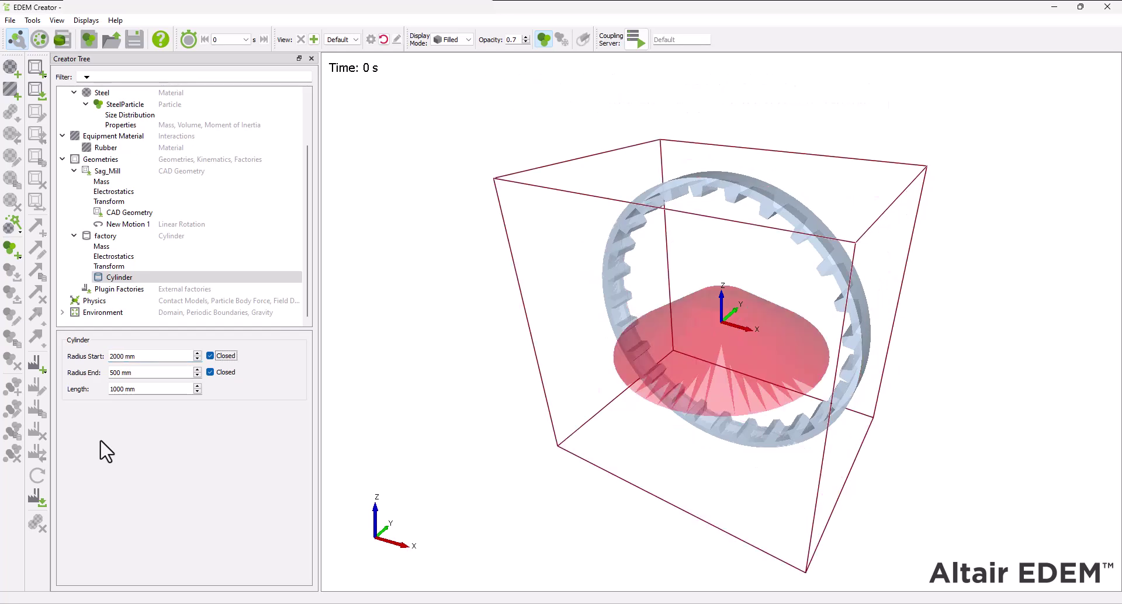
key(Tab)
click(117, 390)
- Rotate the factory cylinder 90° about X
click(123, 267)
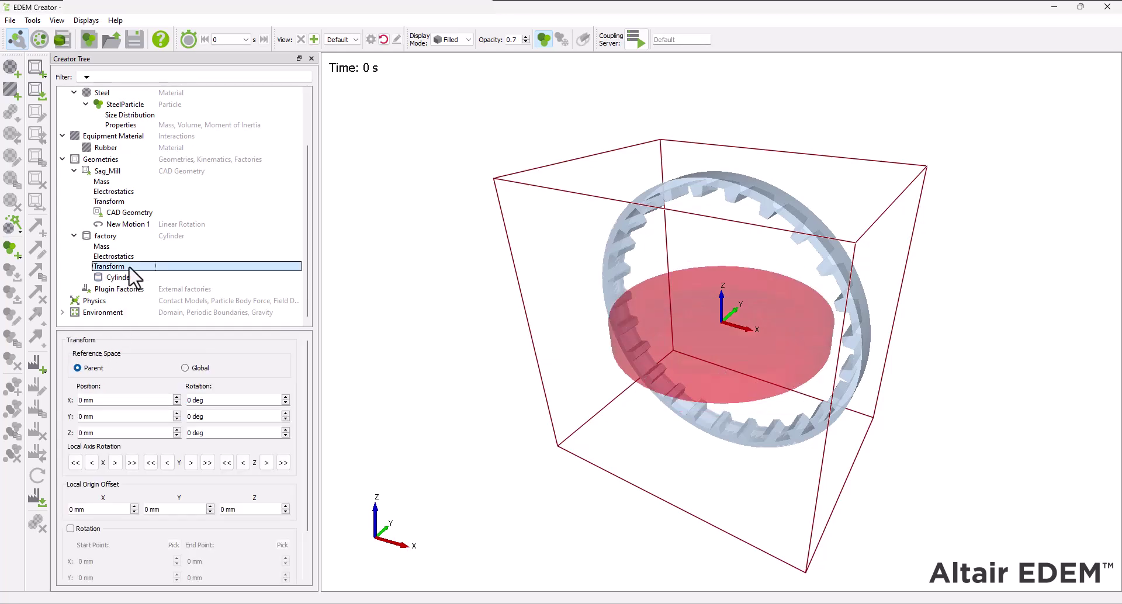
double_click(194, 400)
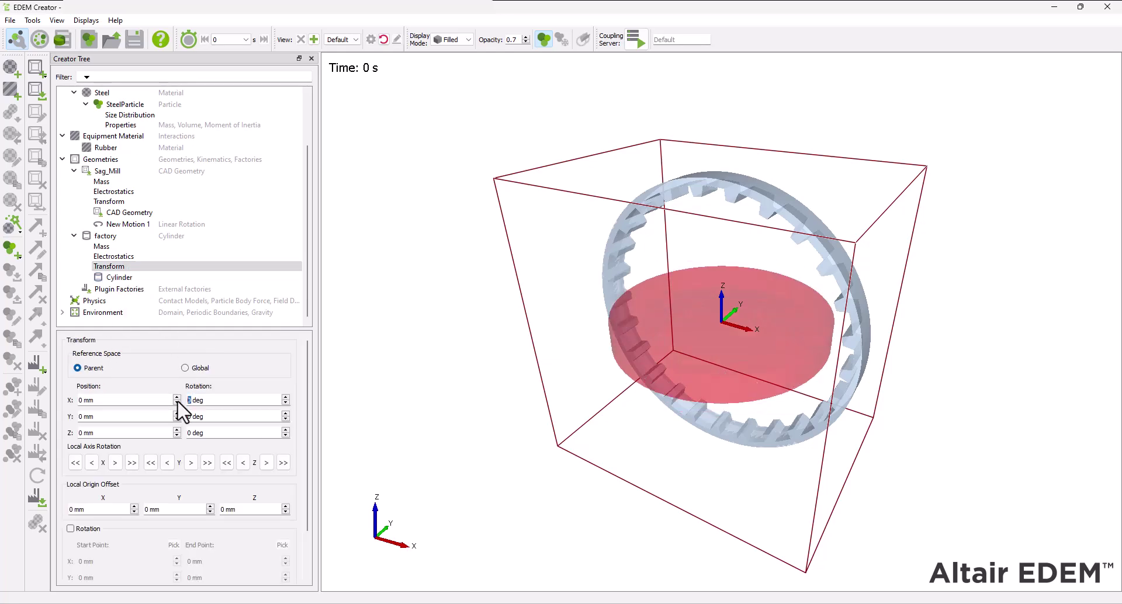
text(90)
key(Return)
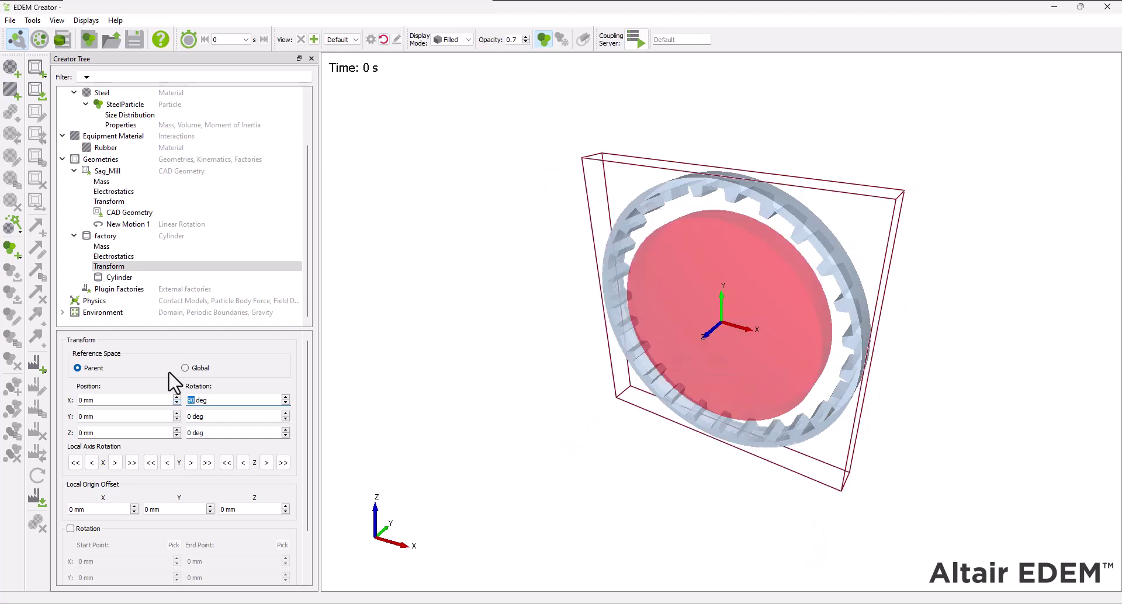
- Add a dynamic factory named OreFactory to the factory cylinder
right_click(106, 235)
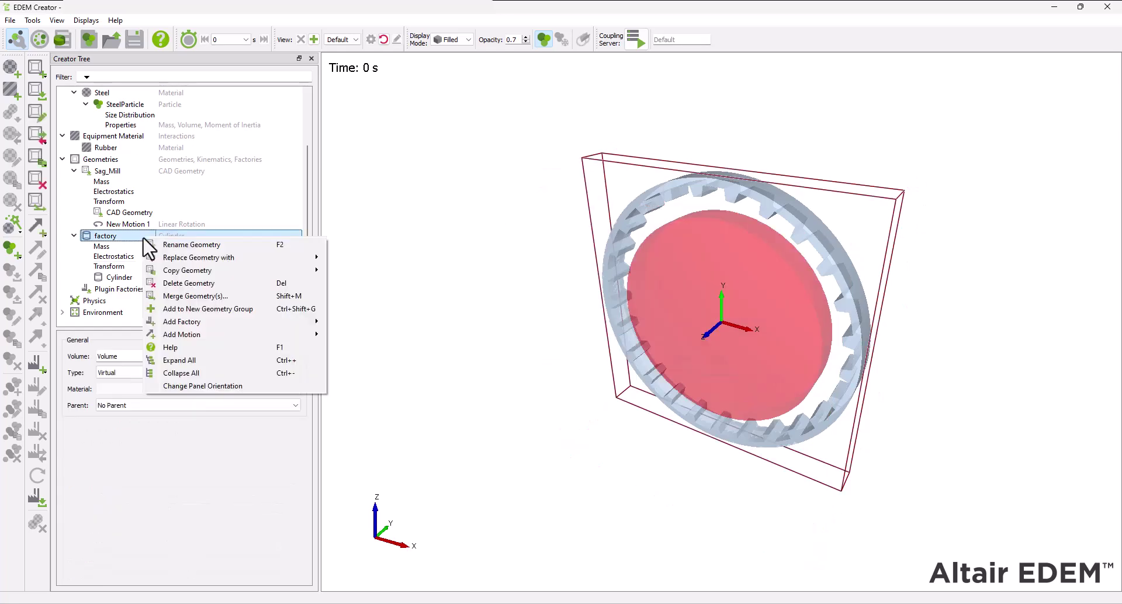
key(Down)
key(Down)
key(Down)
key(Down)
key(Down)
key(Down)
key(Down)
key(Right)
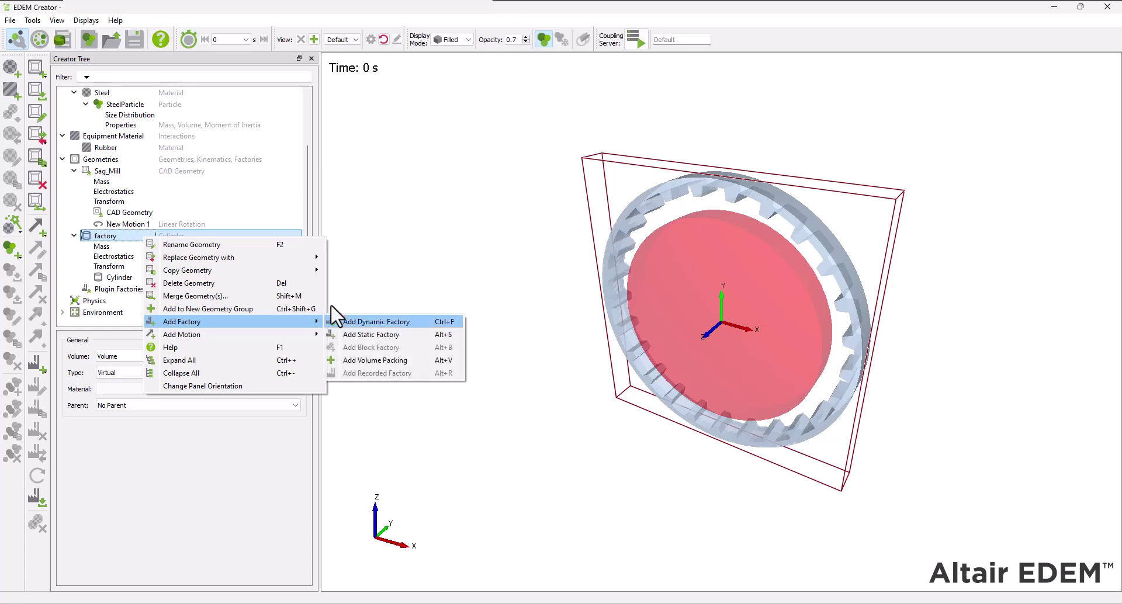
click(375, 322)
text(OreF)
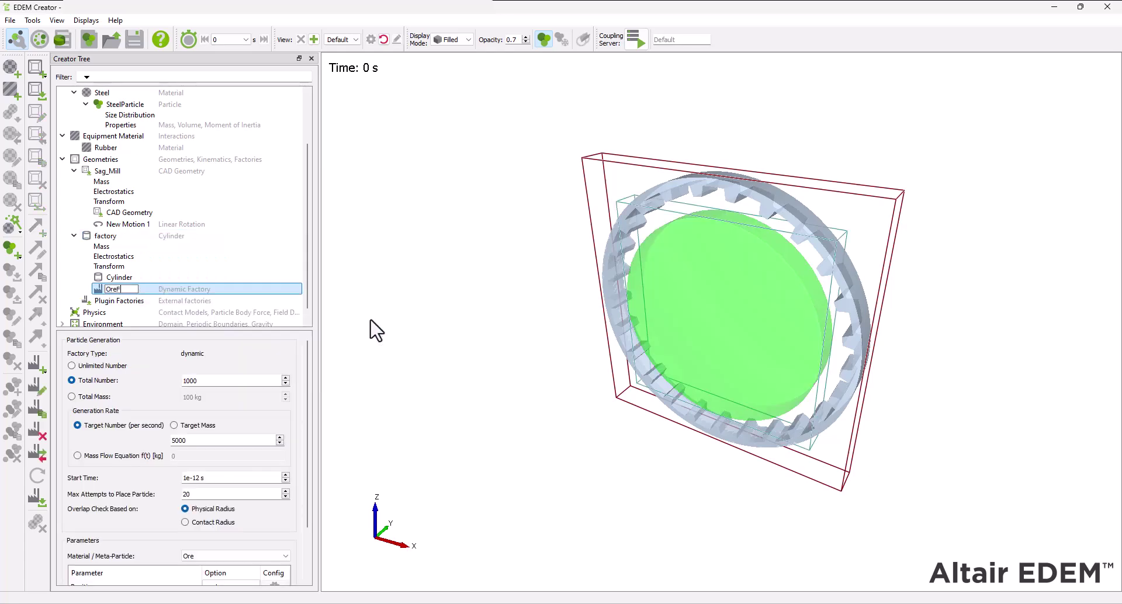
text(ac)
key(Return)
click(104, 238)
- Add a second dynamic factory named SteelFactory to the factory cylinder
right_click(104, 239)
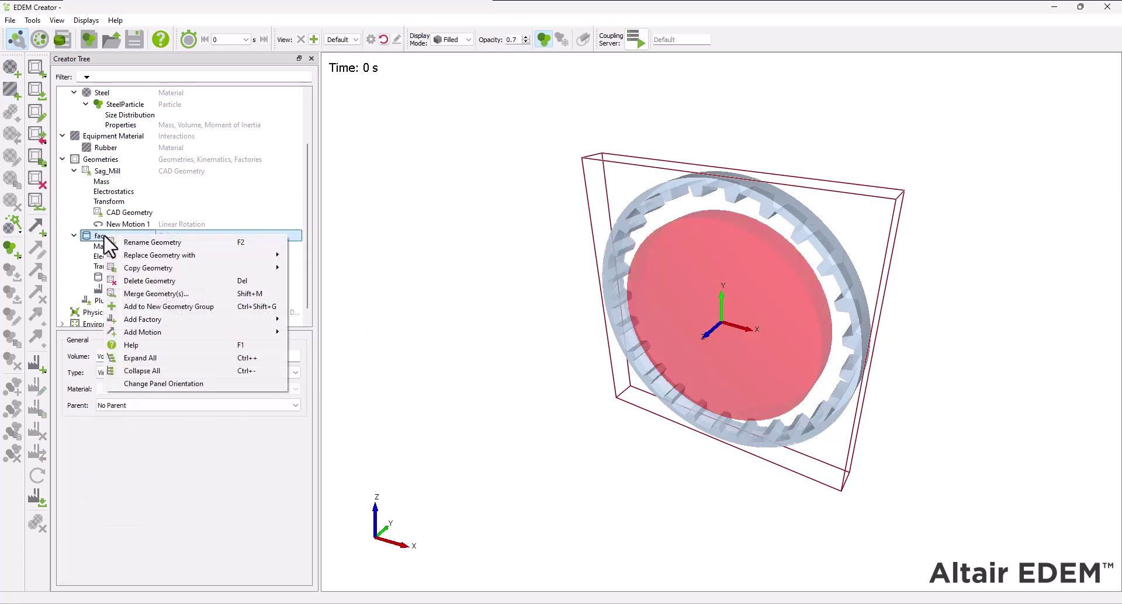
key(Down)
key(Down)
key(Down)
key(Down)
key(Down)
key(Down)
key(Down)
key(Right)
click(422, 320)
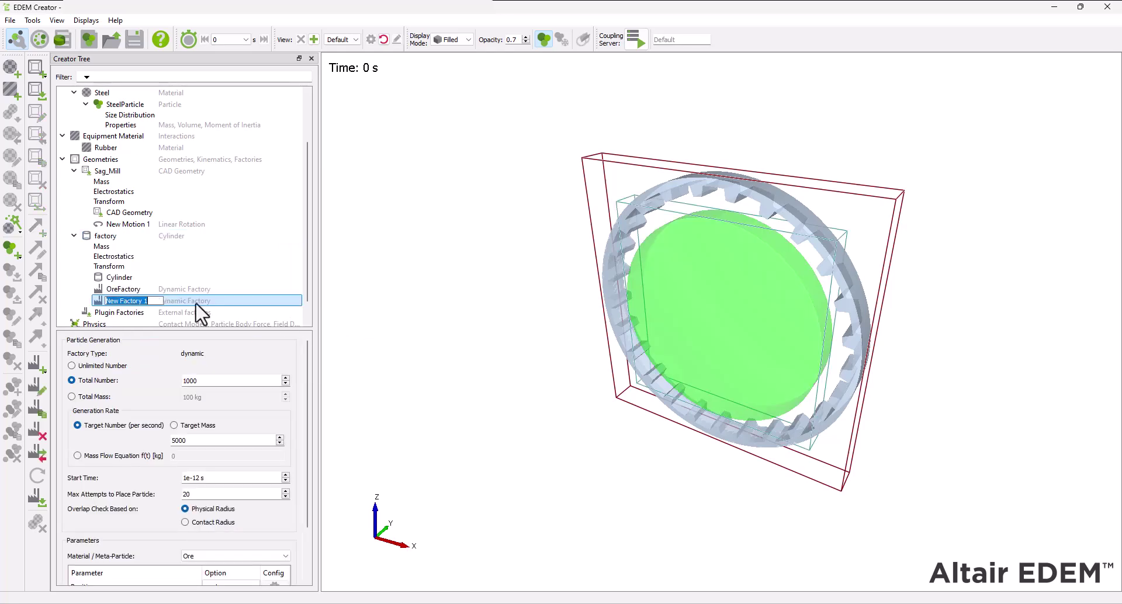
text(Steel)
key(Return)
- Limit OreFactory to 2145 kg total mass at a target-mass rate of 2145 kg/s
click(140, 291)
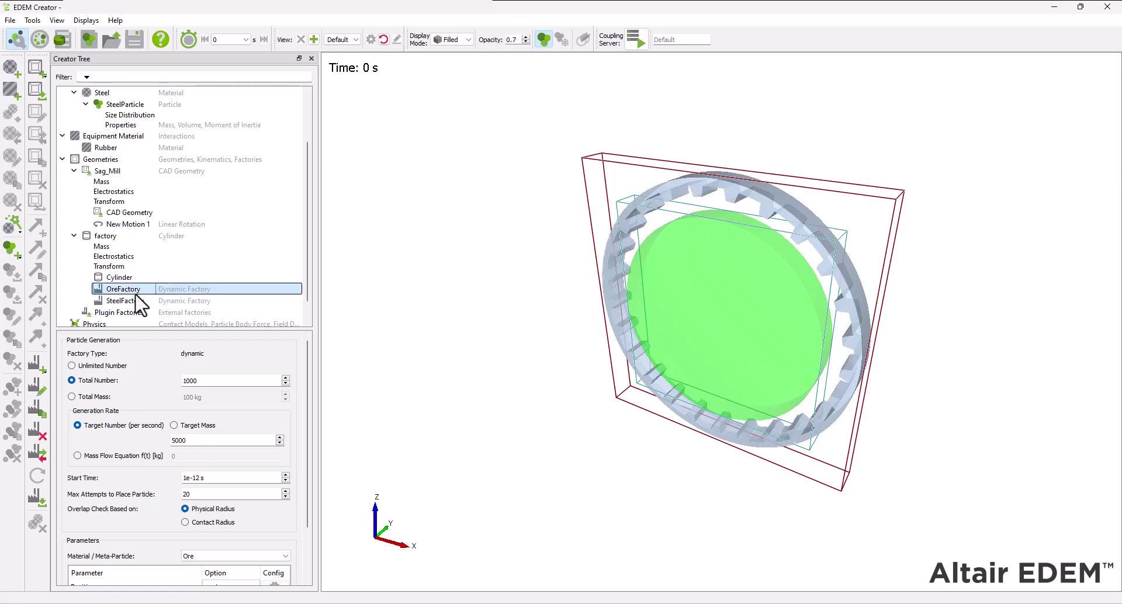
click(103, 398)
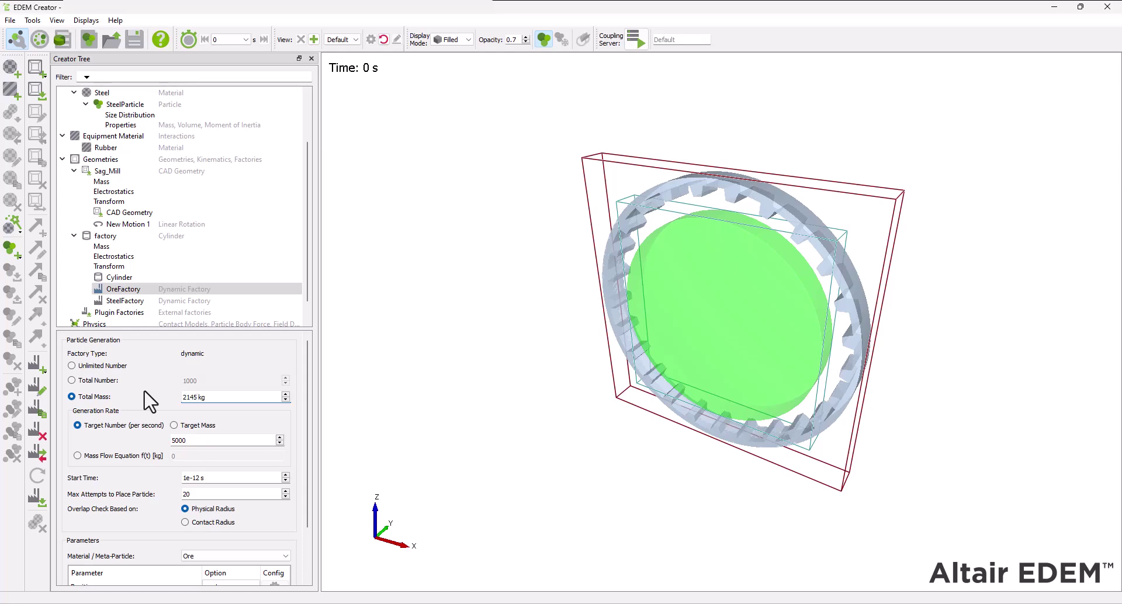
click(174, 425)
drag(188, 442, 156, 437)
text(2145 kg/s)
scroll(308, 381, down, 2)
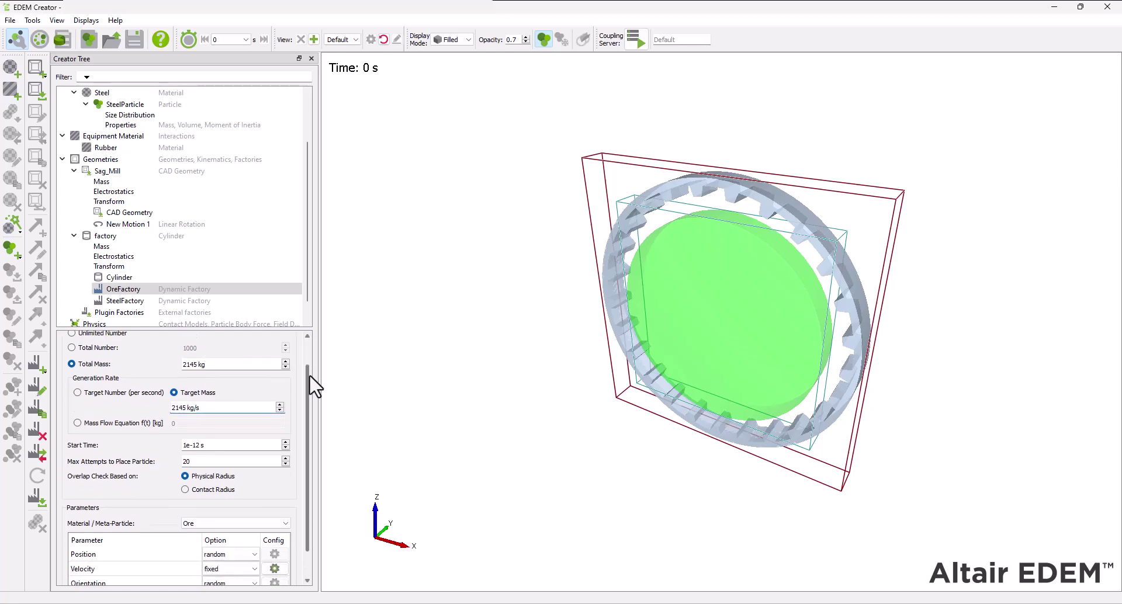
- Set OreFactory's material to Ore with a fixed velocity of -1 m/s in Z
click(281, 493)
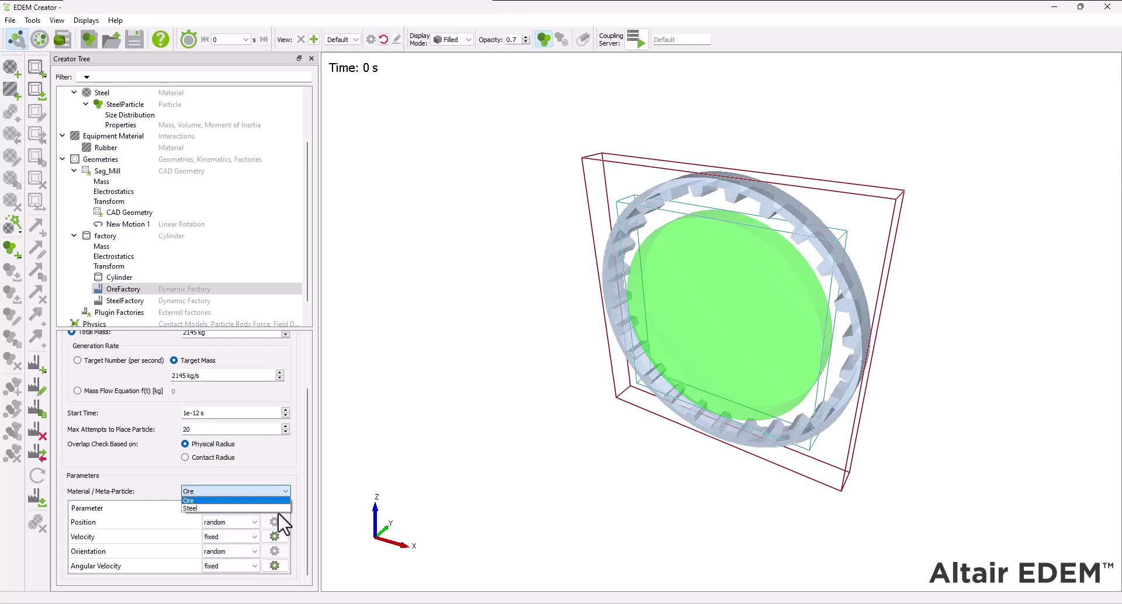
click(275, 536)
click(275, 537)
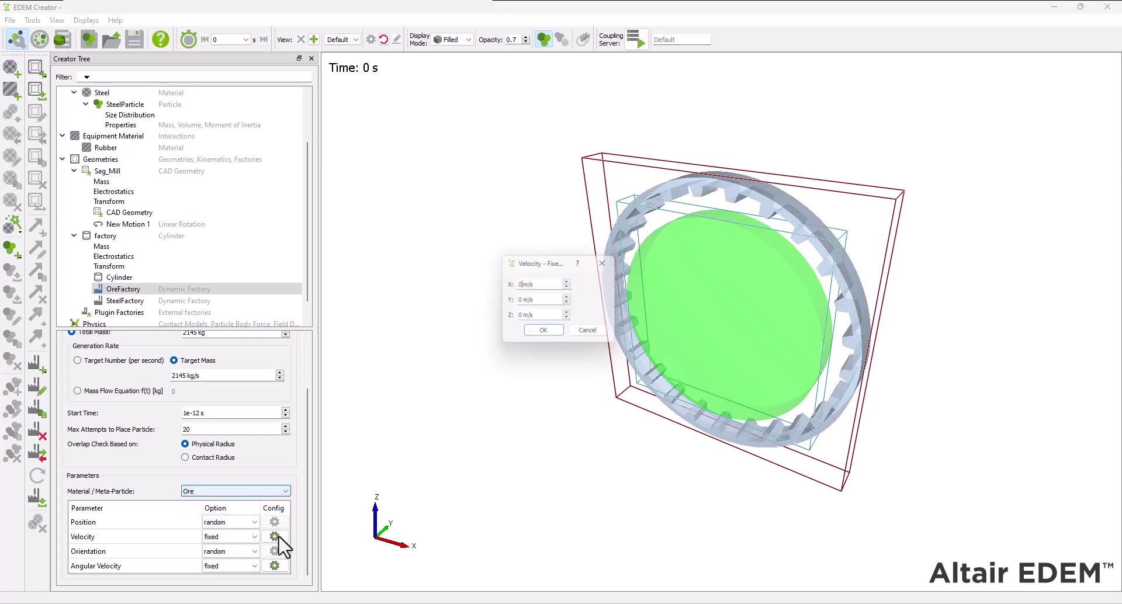
double_click(524, 318)
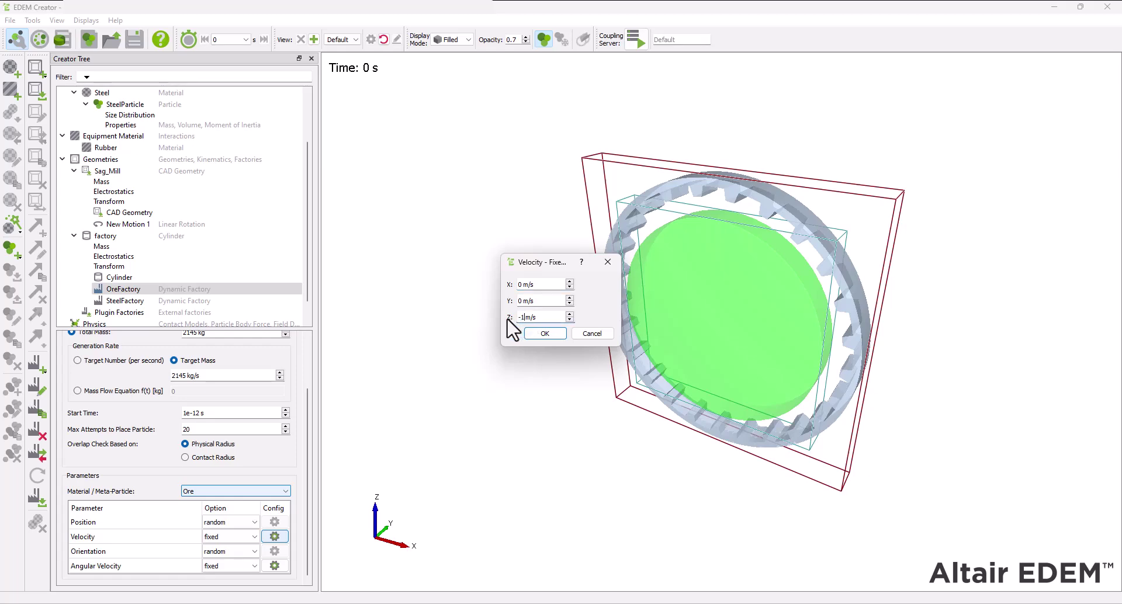
click(543, 334)
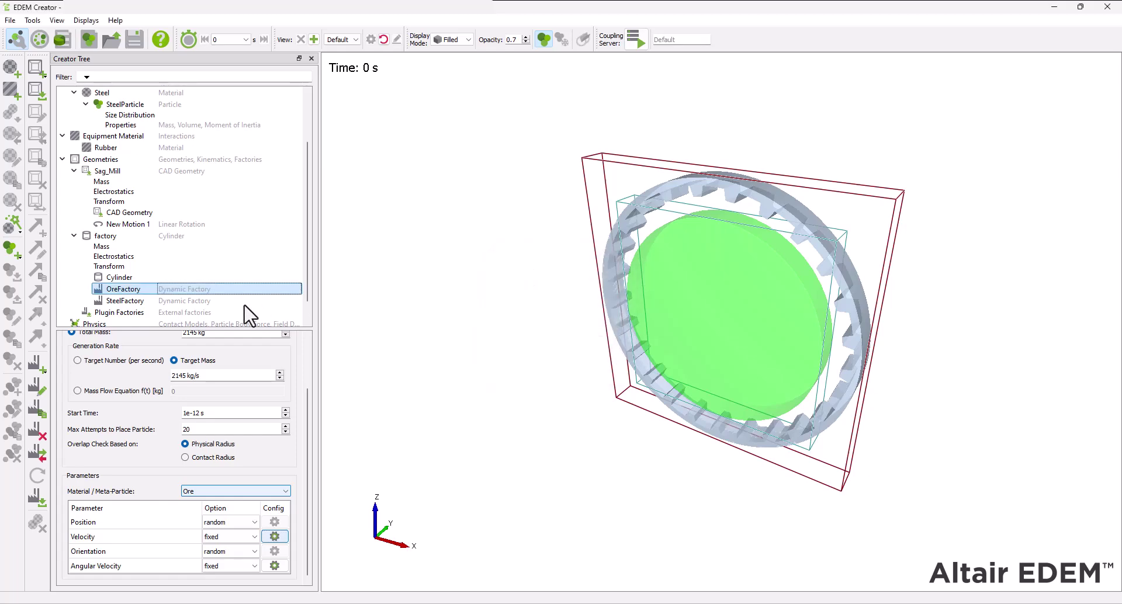
click(244, 303)
- Limit SteelFactory to 8073 kg total mass at a target-mass rate of 8073 kg/s
drag(307, 410, 282, 374)
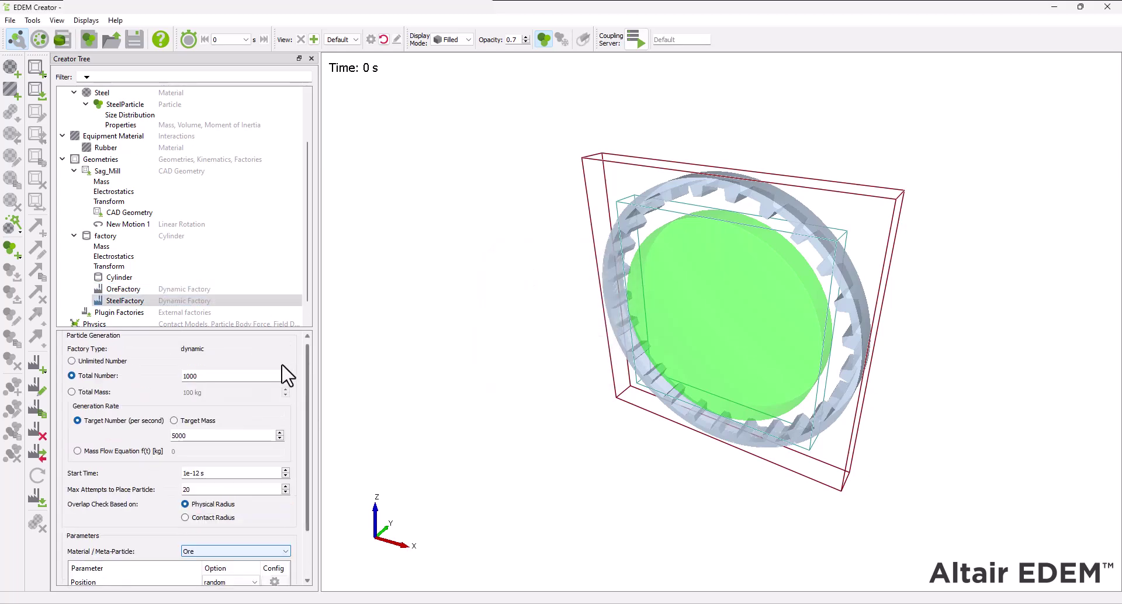
click(75, 392)
double_click(189, 392)
text(8073)
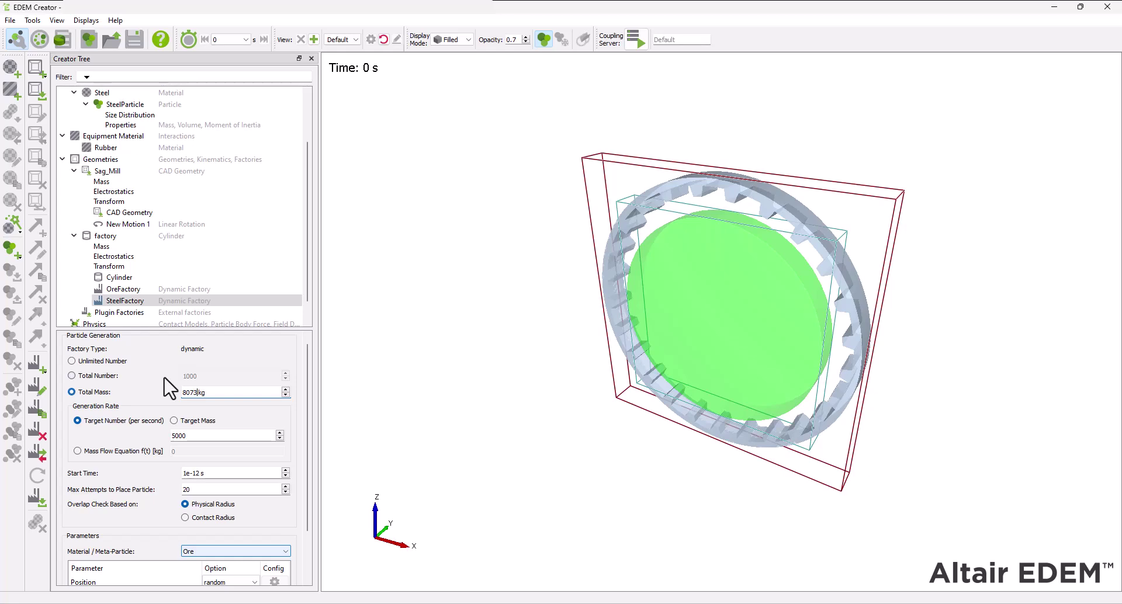
click(174, 421)
double_click(176, 436)
- Set SteelFactory's material to Steel with a fixed velocity of -1 m/s in Z
drag(313, 418, 313, 489)
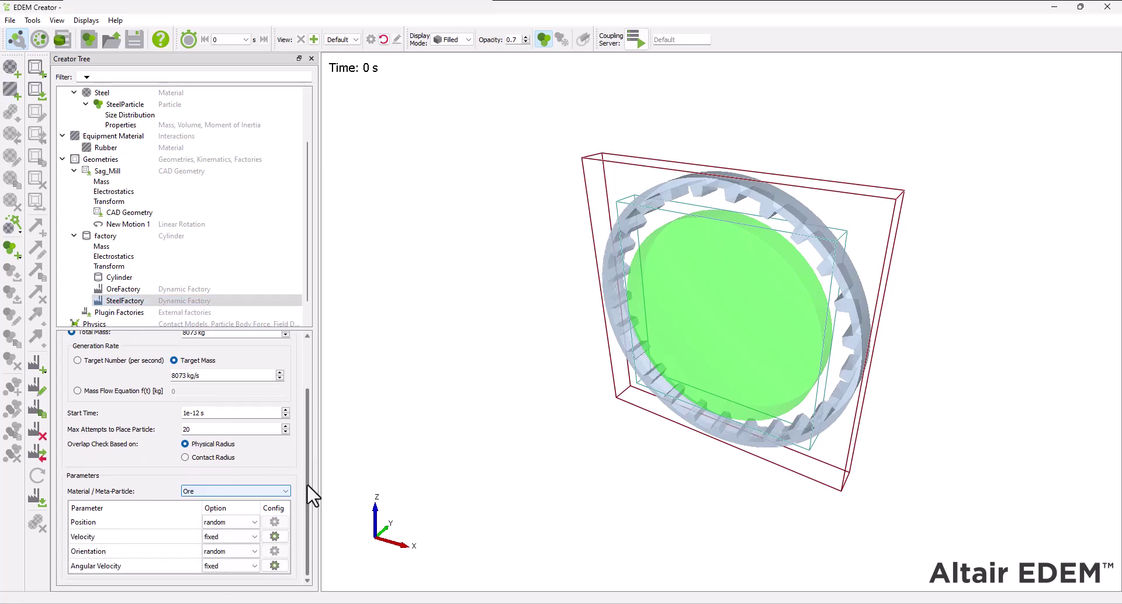
click(285, 491)
click(280, 512)
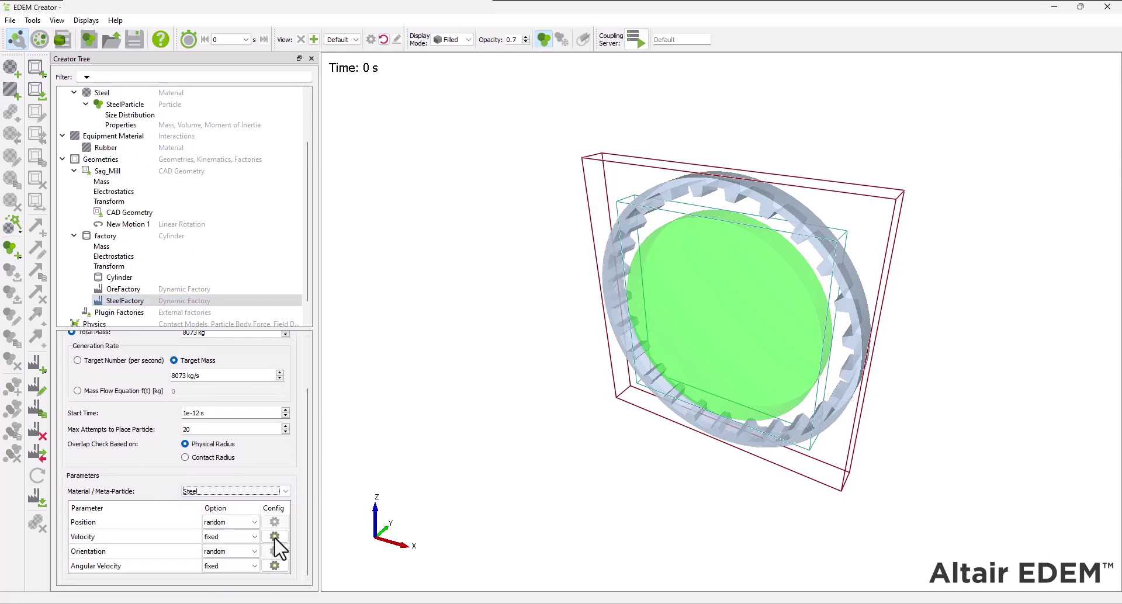
click(274, 536)
double_click(515, 317)
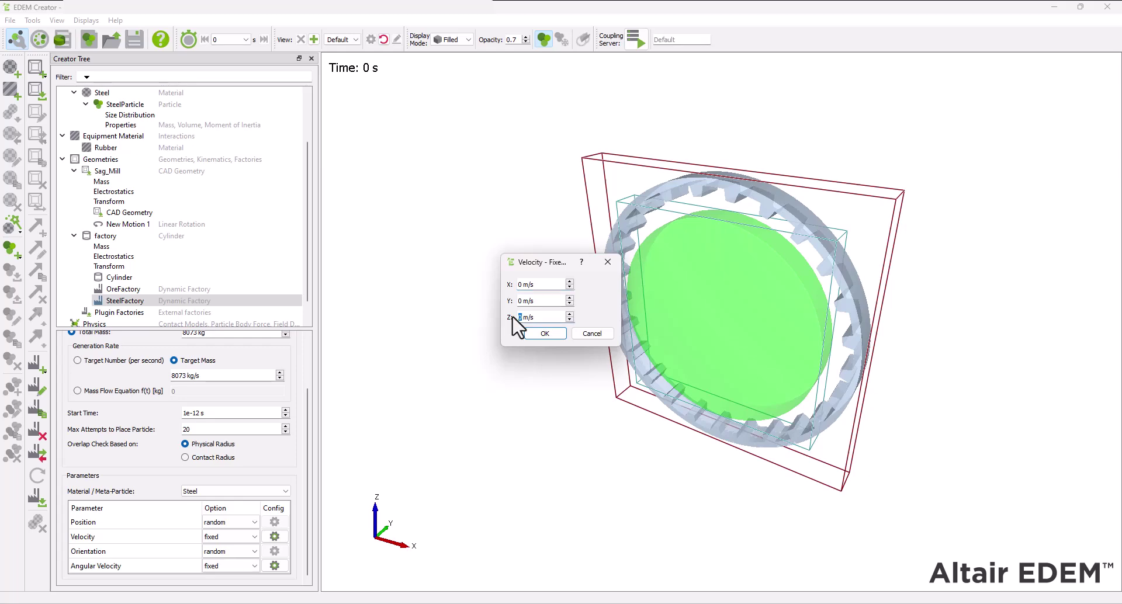
text(-1)
key(Return)
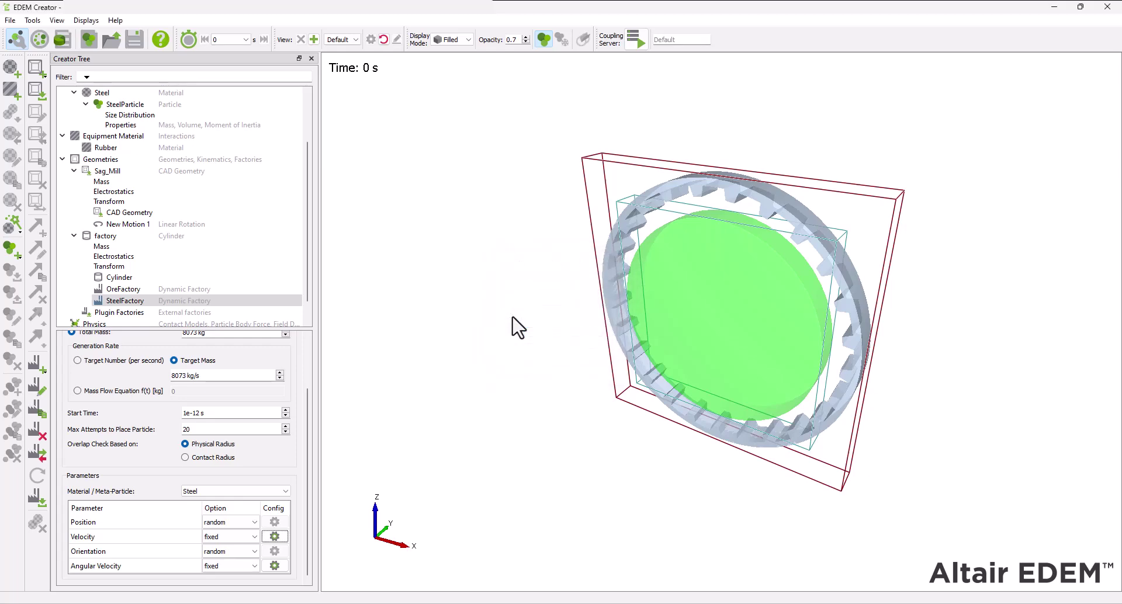
click(93, 323)
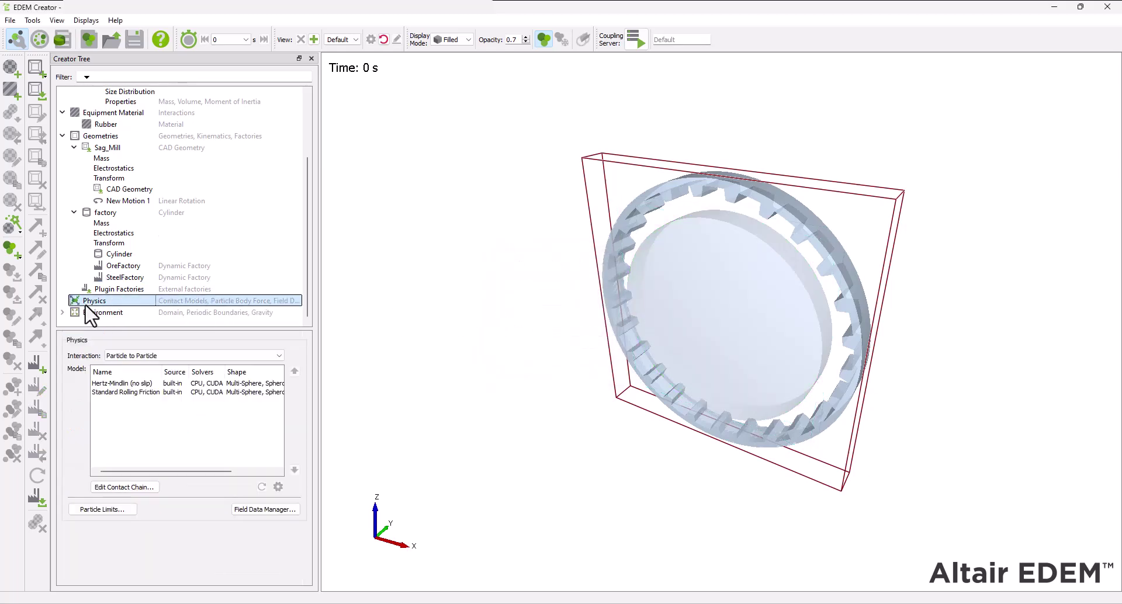
- Add Tavares UFRJ Breakage to the particle-to-particle contact model chain
click(126, 488)
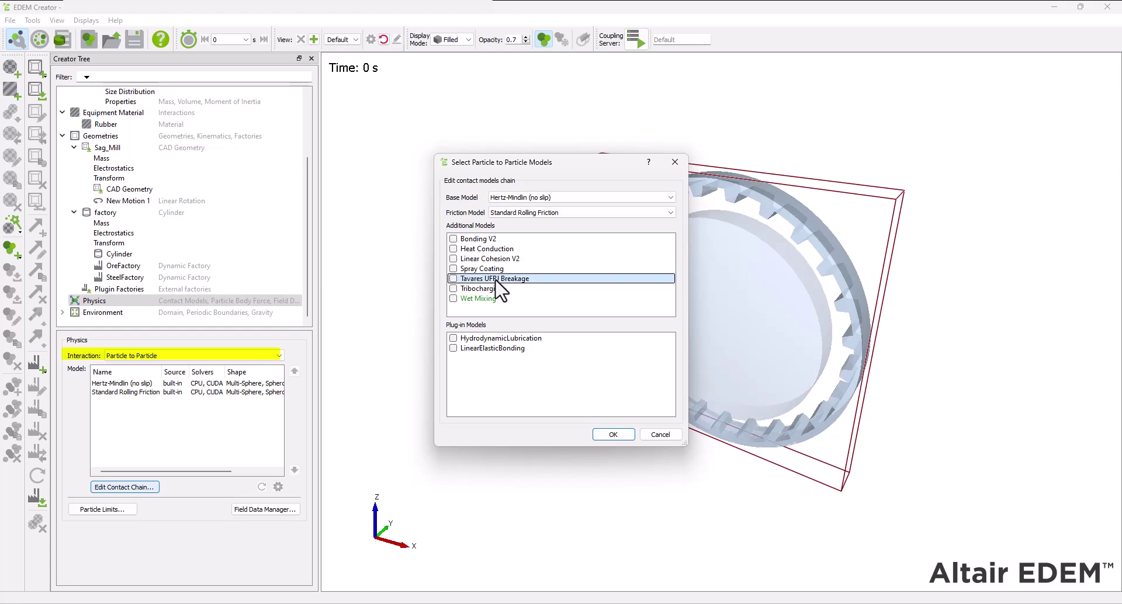
click(454, 279)
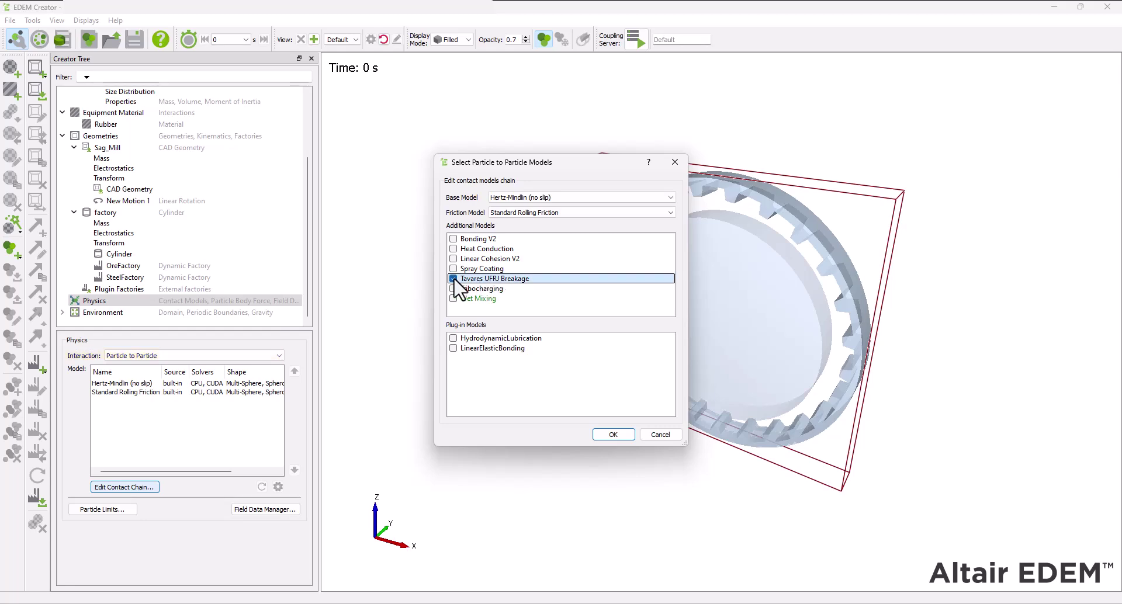
key(Return)
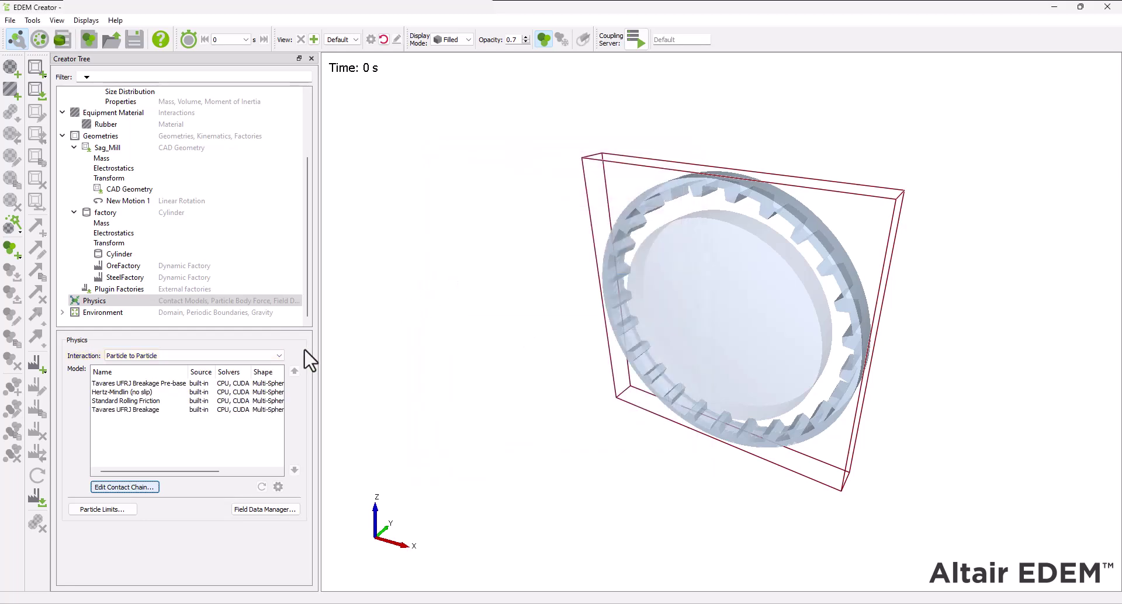
click(176, 410)
- Make OreParticle breakable with damage constant 5.4, D0 100 mm and E minimum 0.0001 J
click(278, 487)
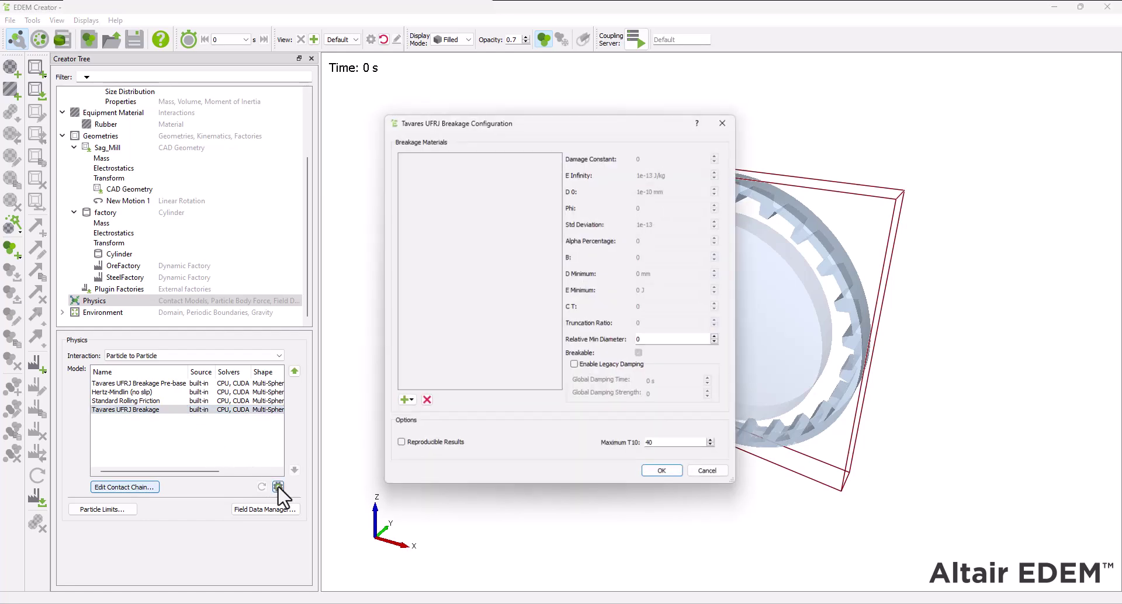
click(404, 404)
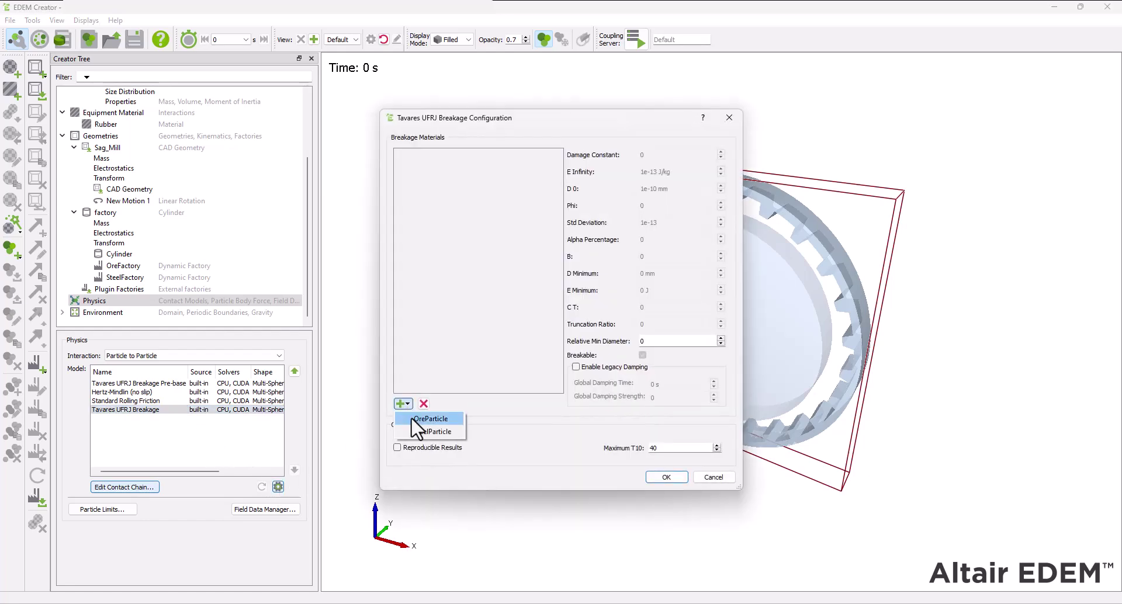
click(431, 419)
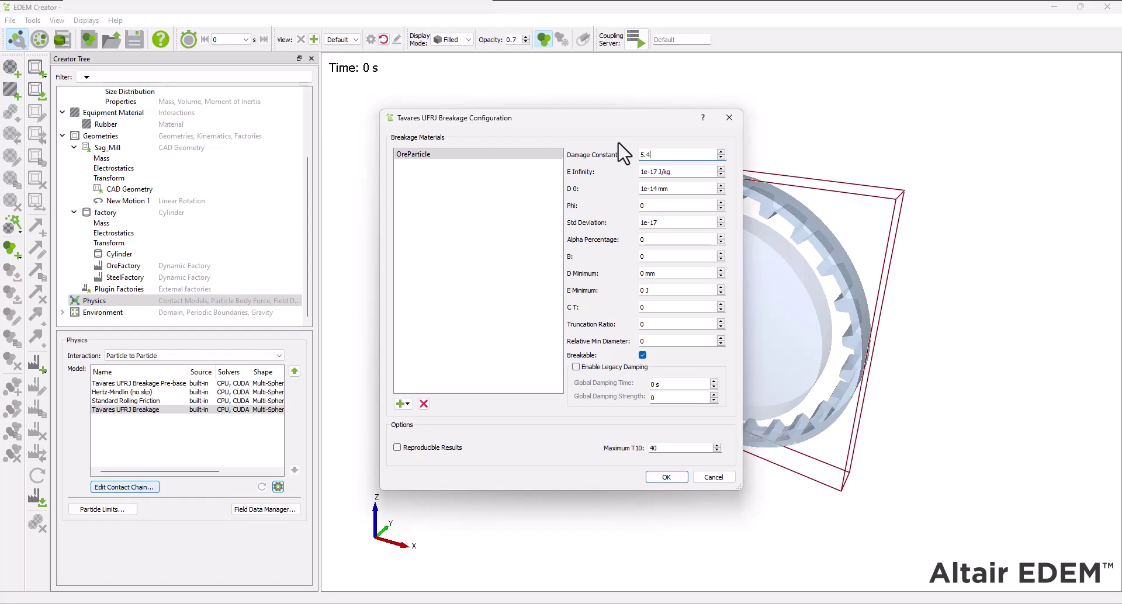
text(7)
key(Tab)
text(1)
key(Tab)
text(0)
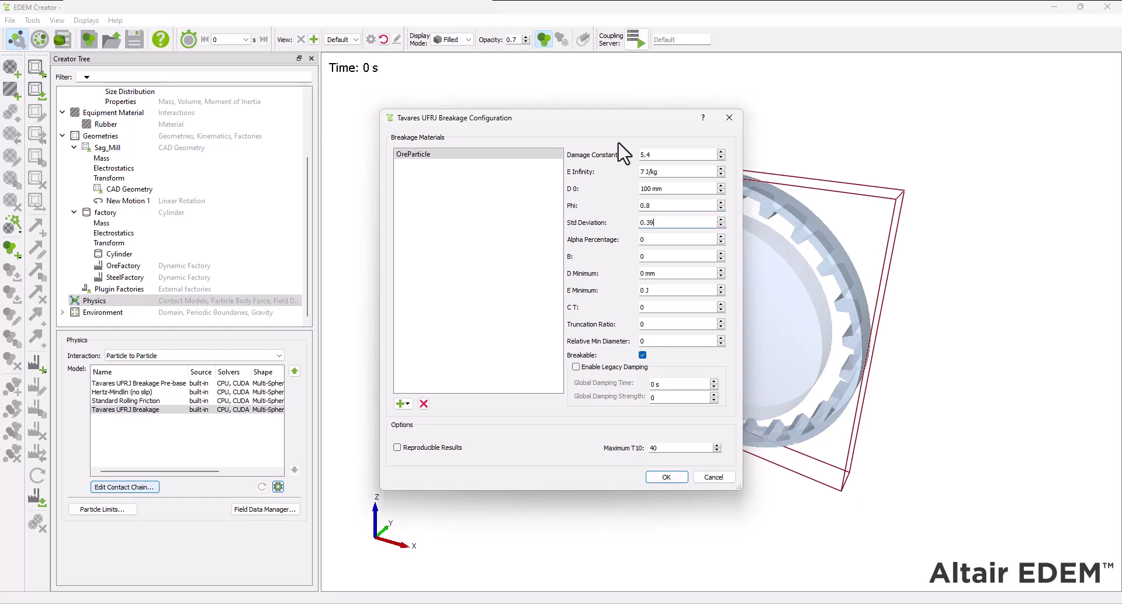
text(53.3)
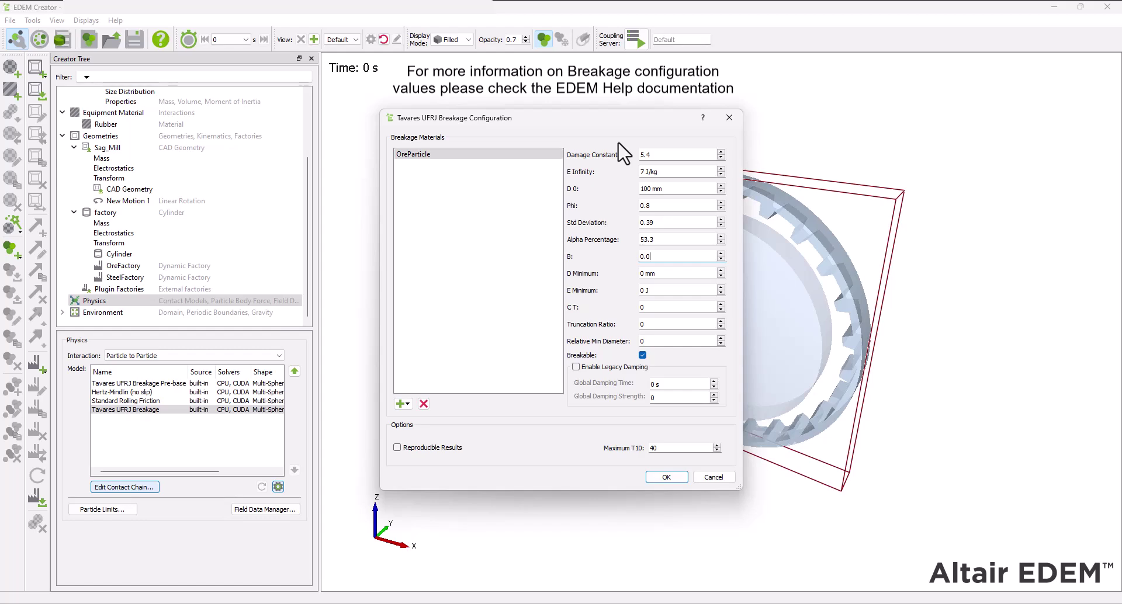
key(Tab)
key(Tab)
text(0.0001)
key(Tab)
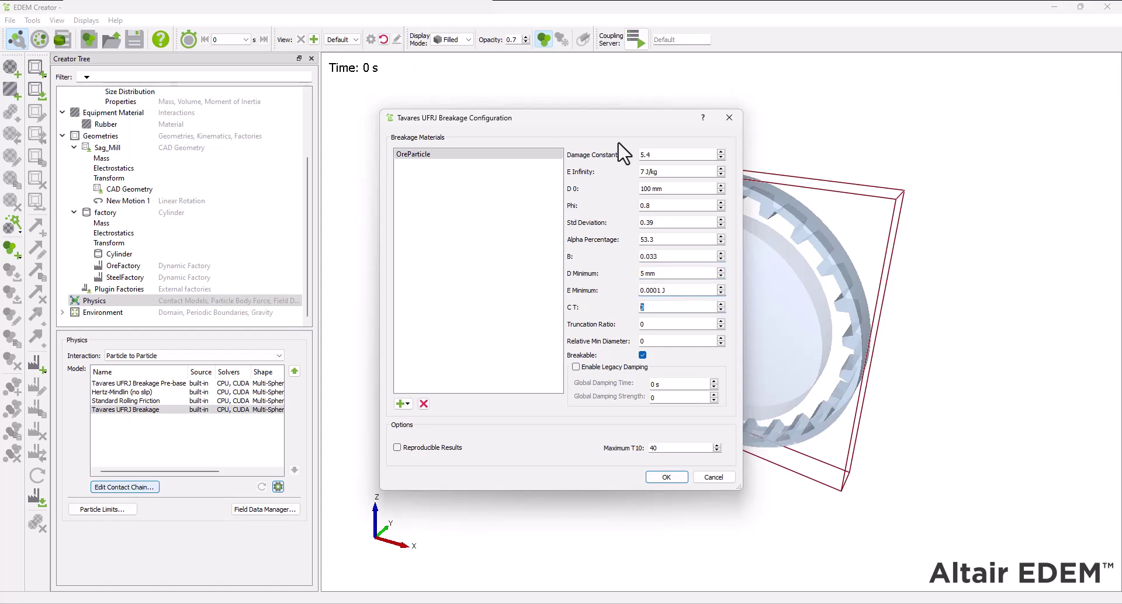
key(Tab)
- Make Tavares breakage results reproducible and review the particle-to-geometry contact models
click(457, 450)
click(663, 476)
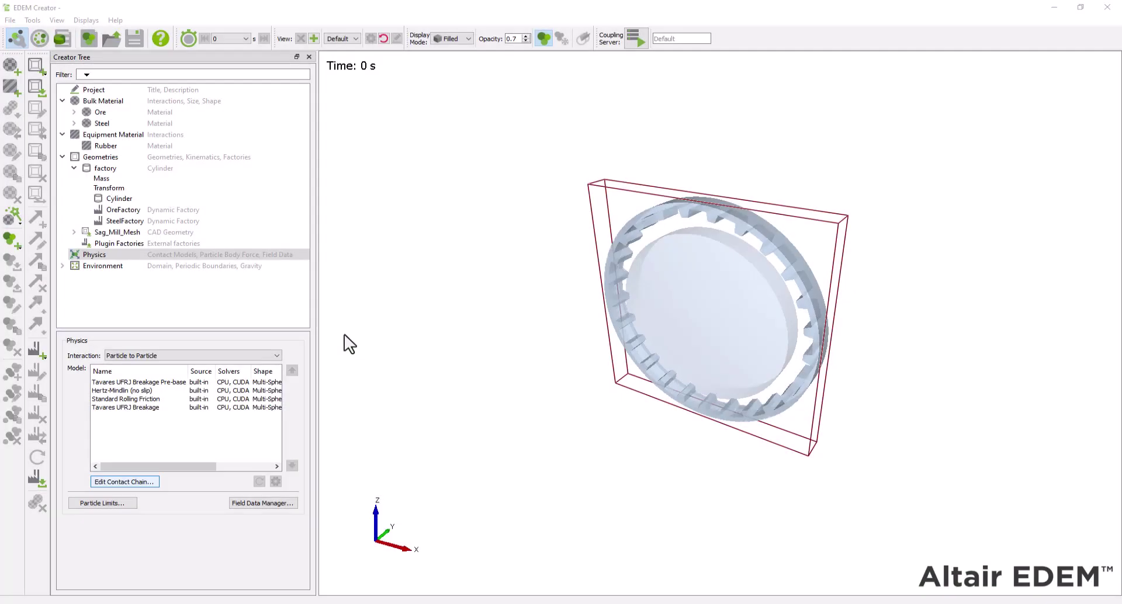
click(276, 356)
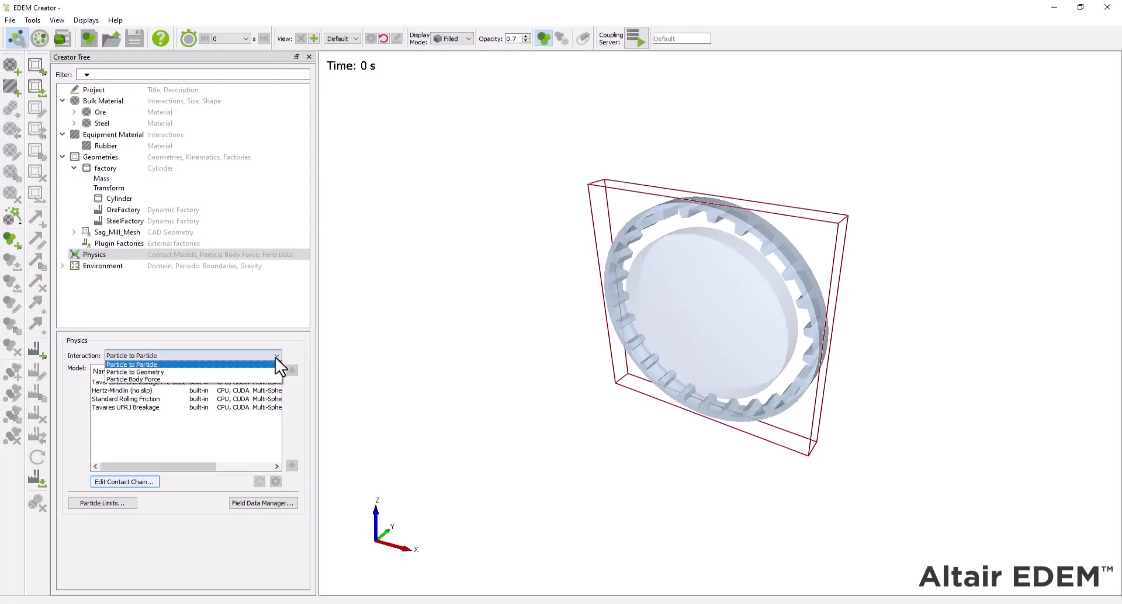
click(254, 372)
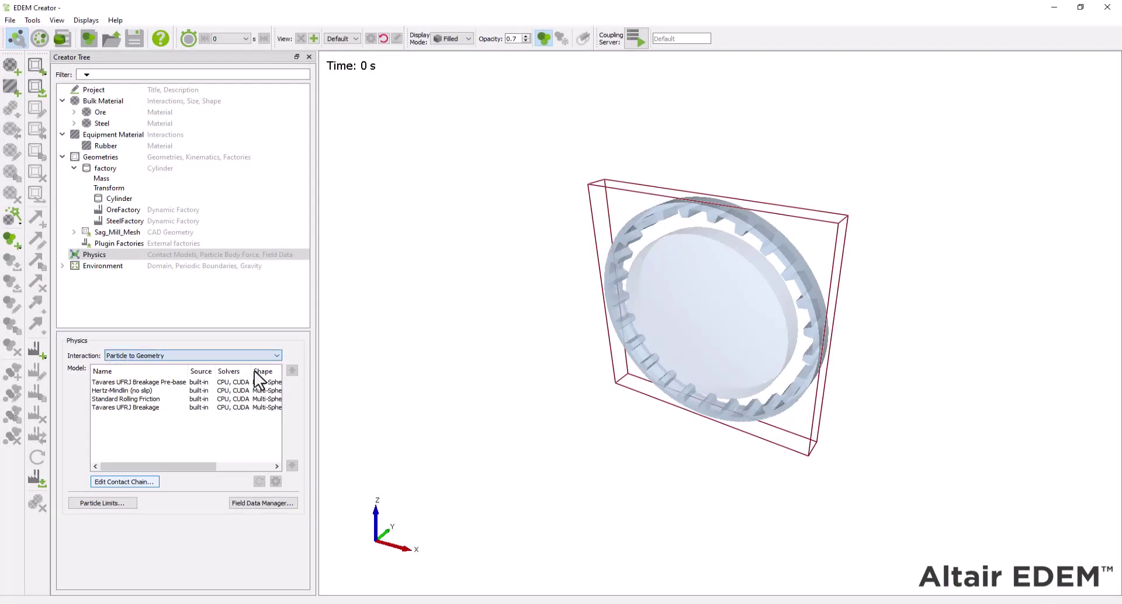
click(155, 482)
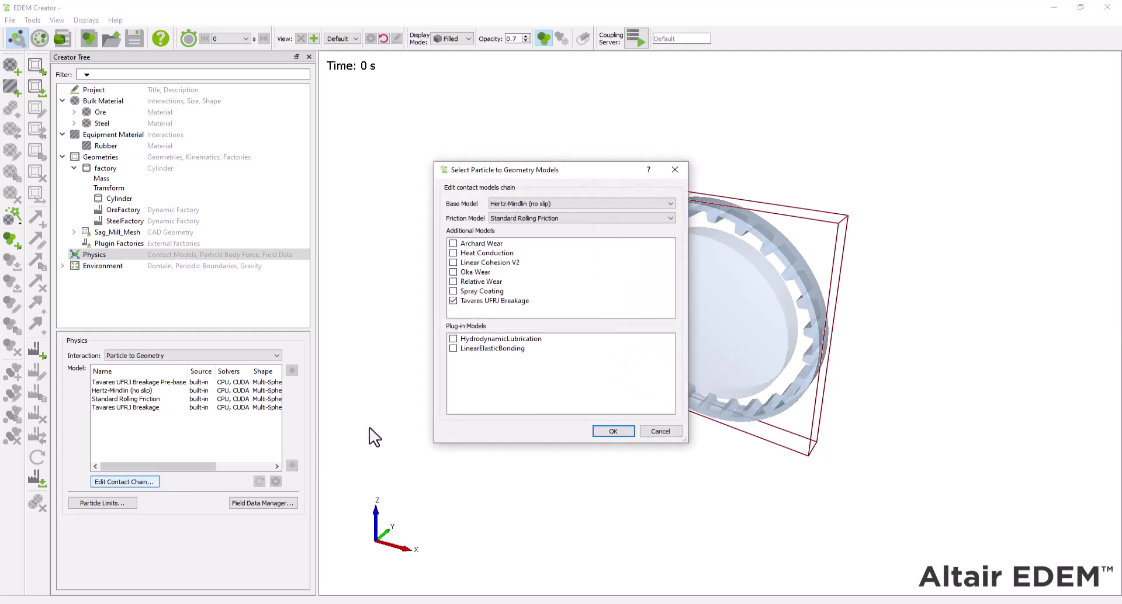
key(Escape)
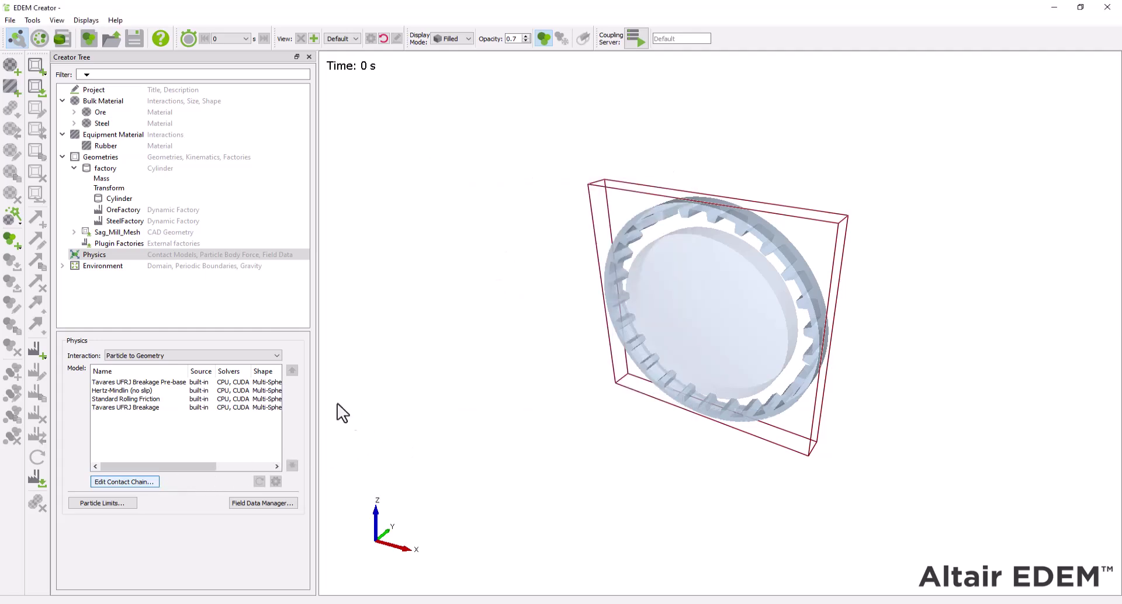
- Confirm Tavares UFRJ Breakage in the particle body force chain and show Environment settings
click(276, 356)
click(231, 380)
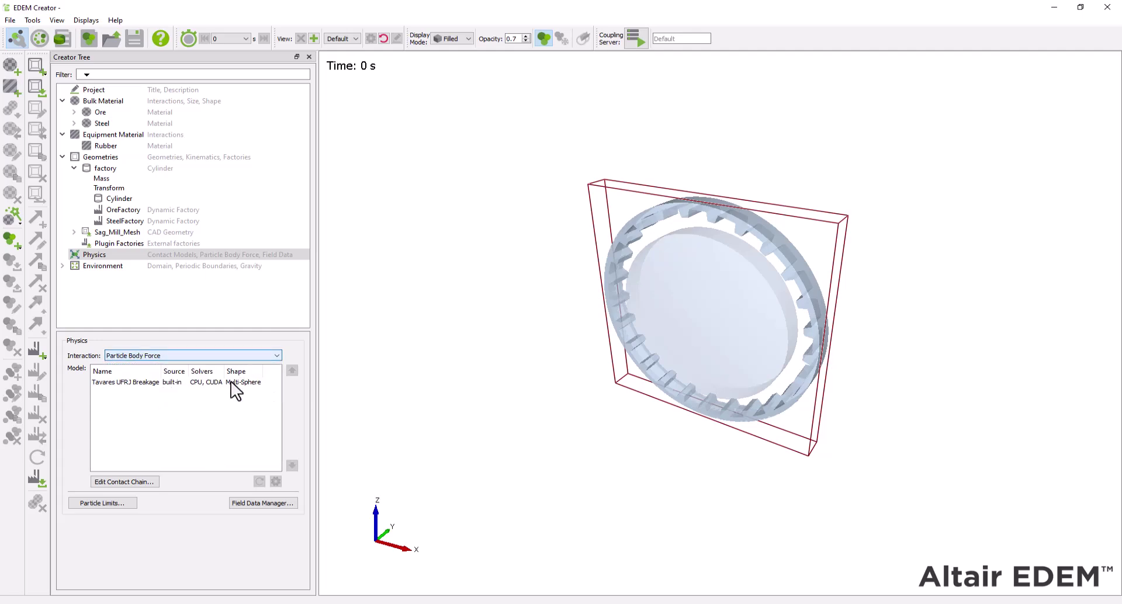
click(142, 480)
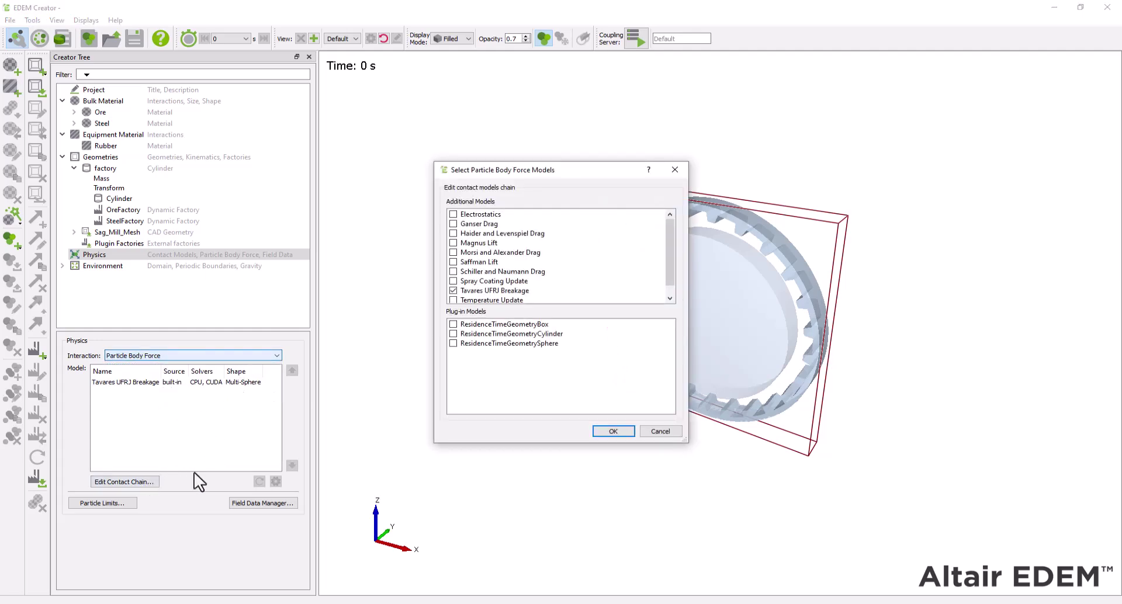
key(Return)
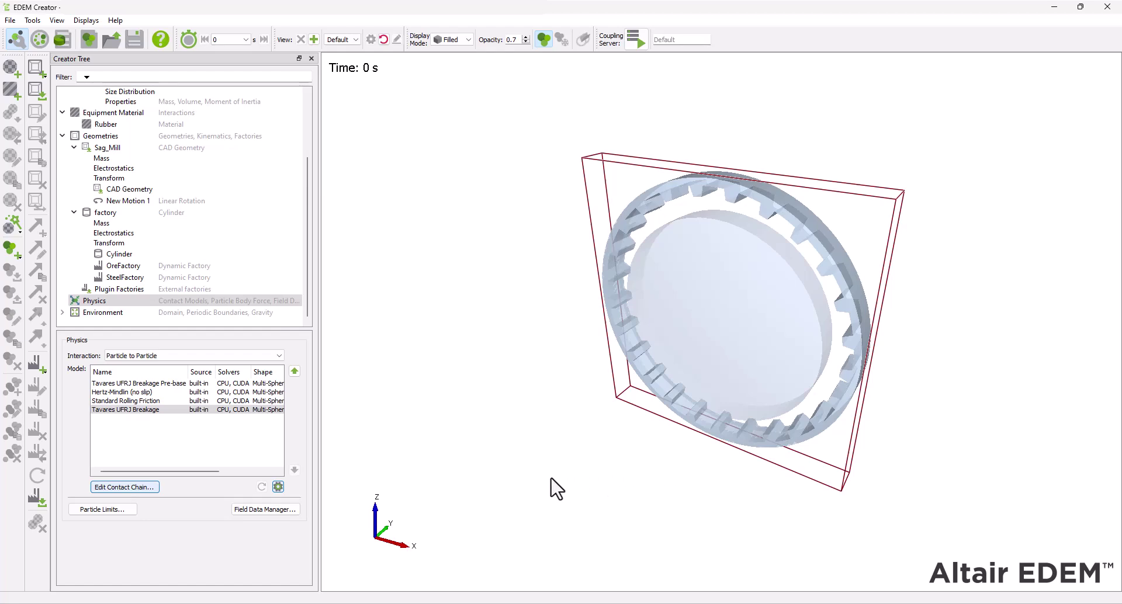
key(Down)
click(62, 312)
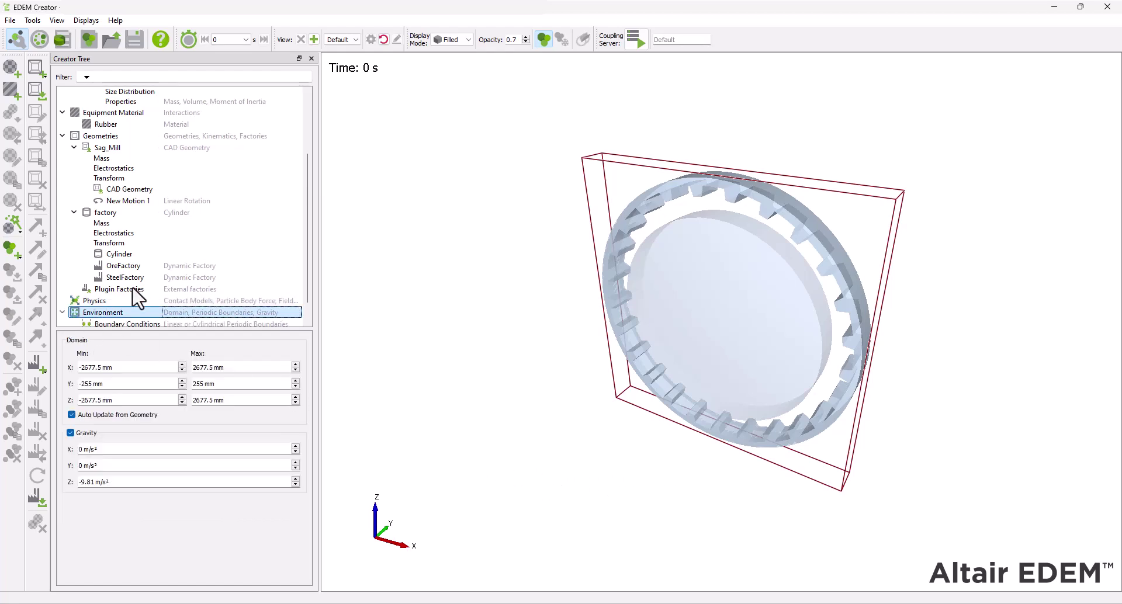
- Turn on a linear periodic boundary along Y in the Environment boundary conditions
scroll(310, 268, down, 1)
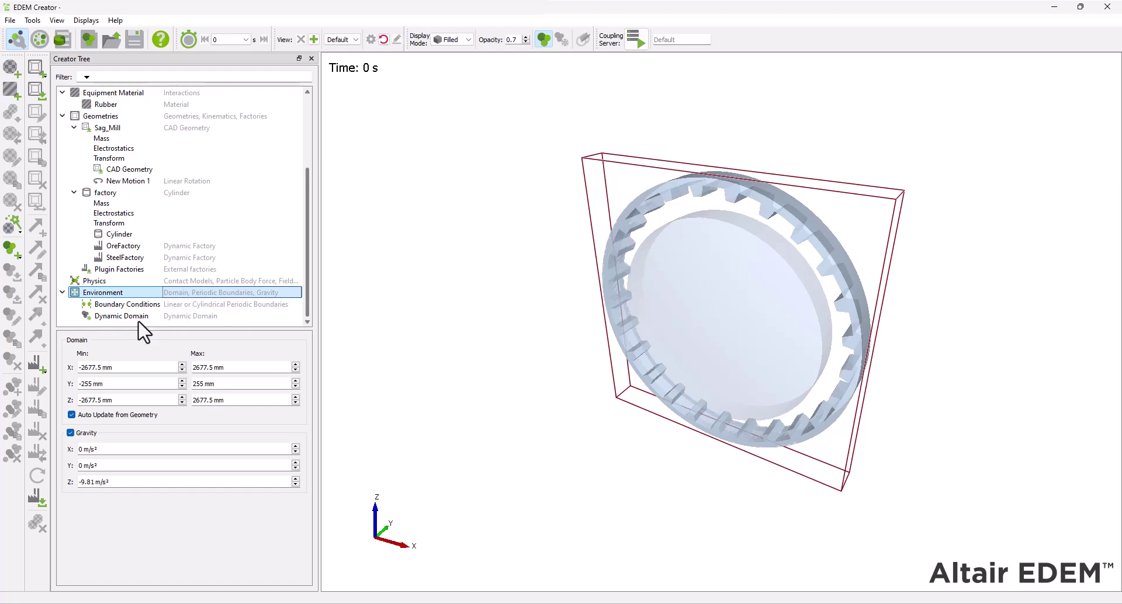
key(Down)
click(97, 369)
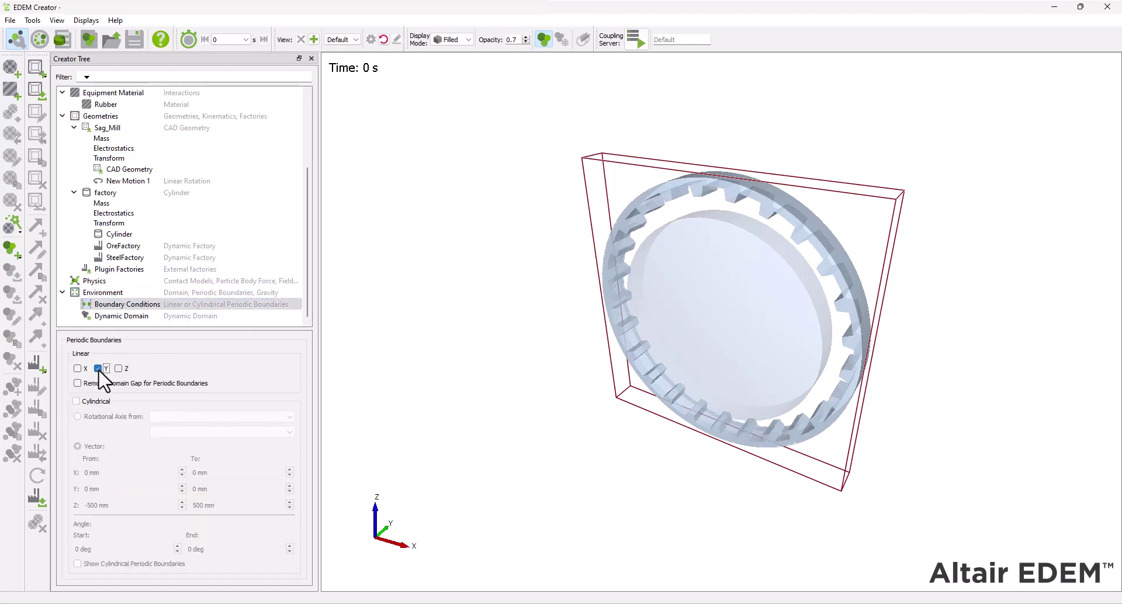
click(39, 39)
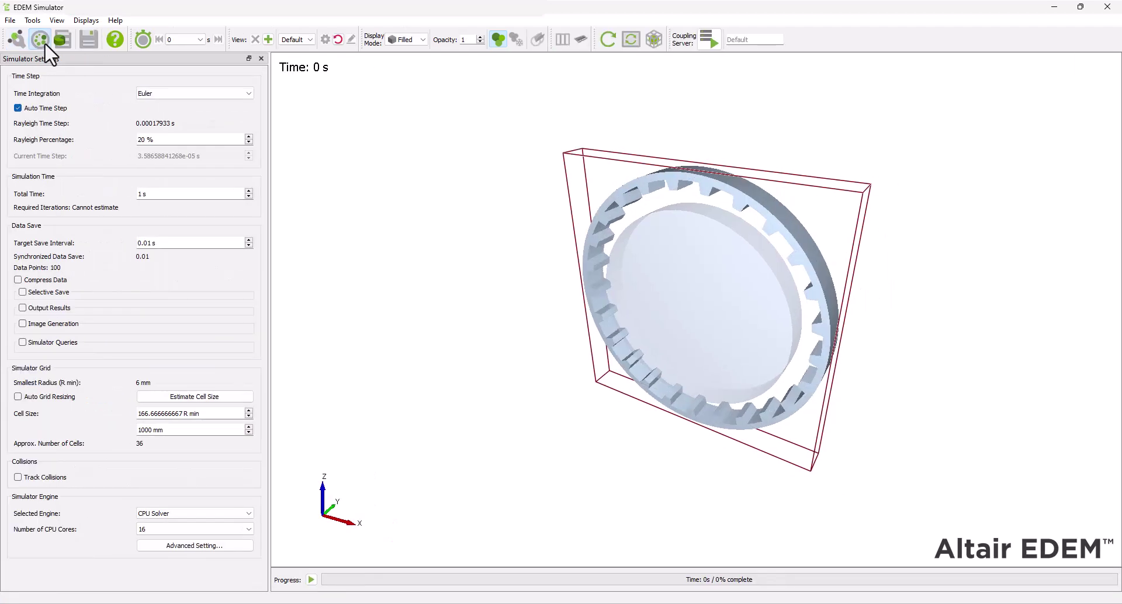
- Use a fixed 5% Rayleigh time step, 5 s total time, 0.1 s saves and 2.5 R min cells
click(18, 108)
key(Tab)
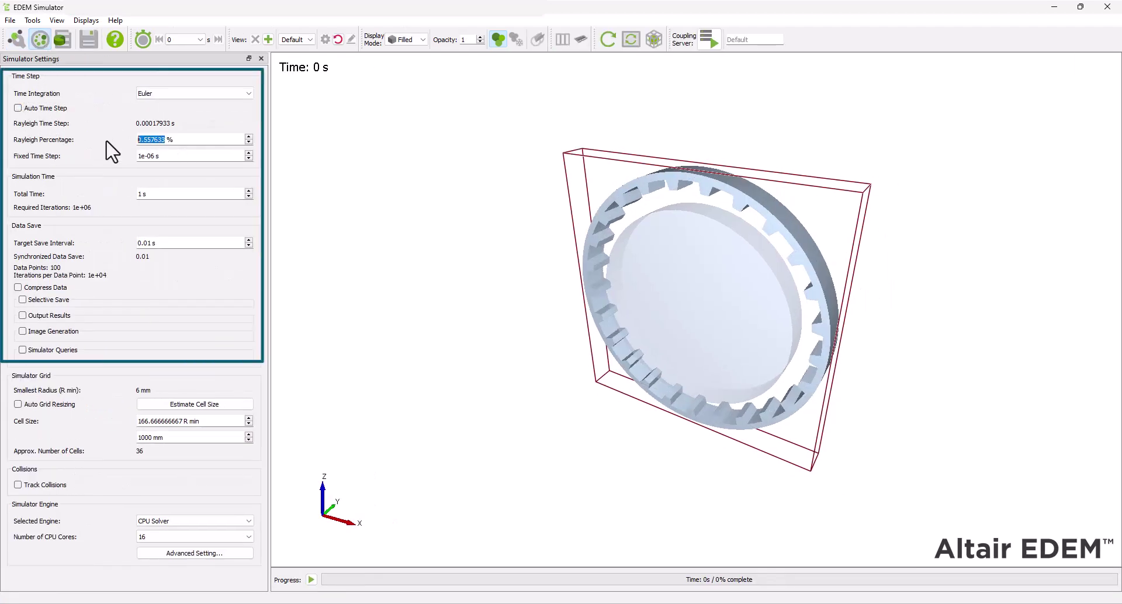
text(5)
key(Tab)
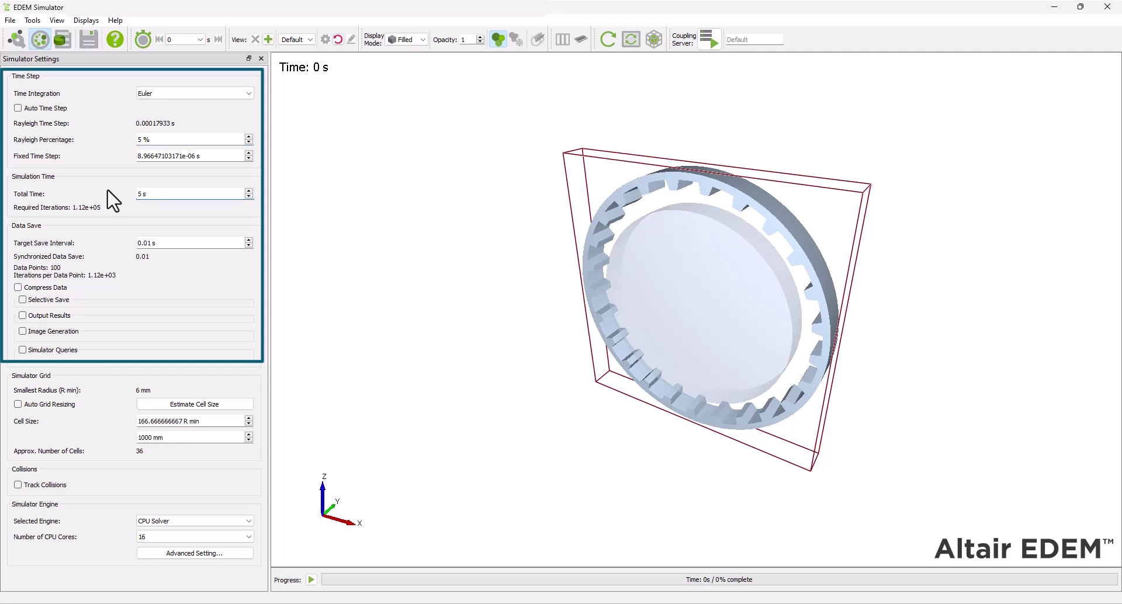
text(5)
key(Tab)
text(0.1)
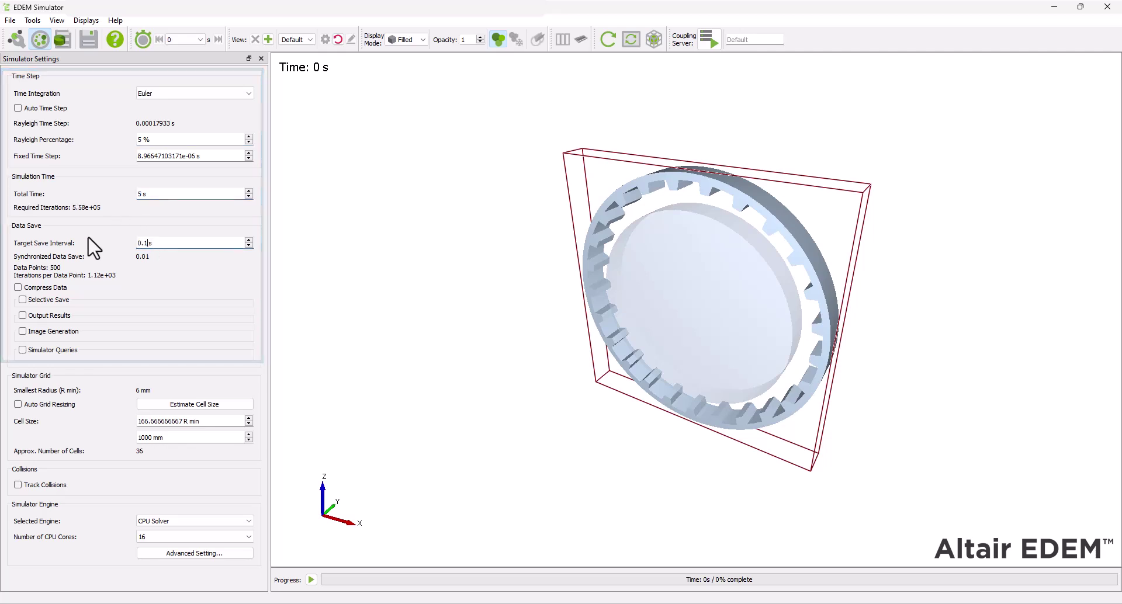
click(197, 404)
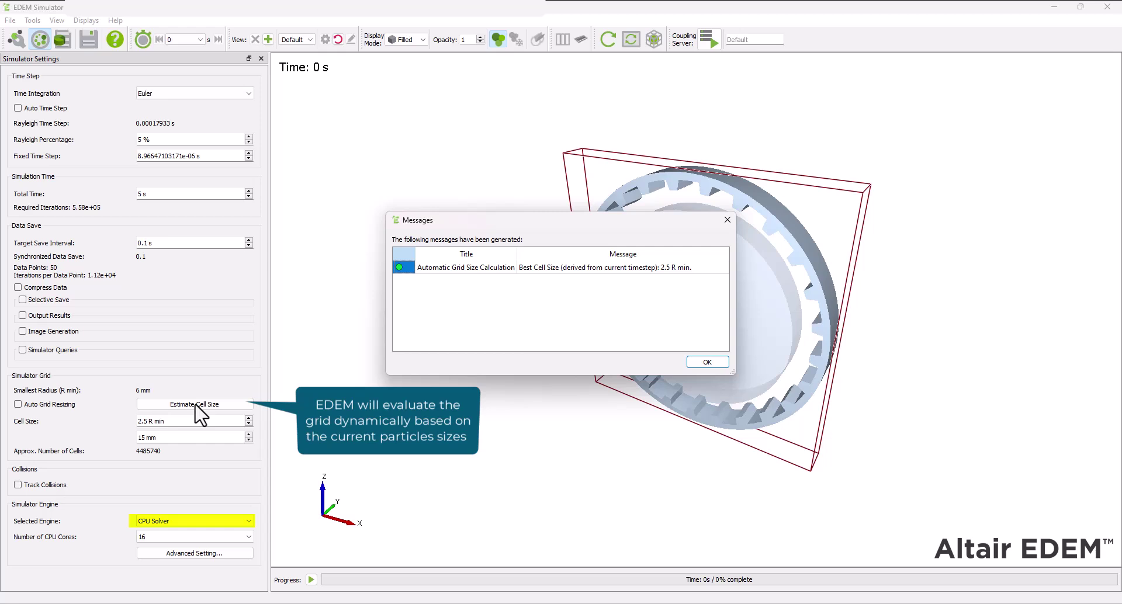
click(707, 362)
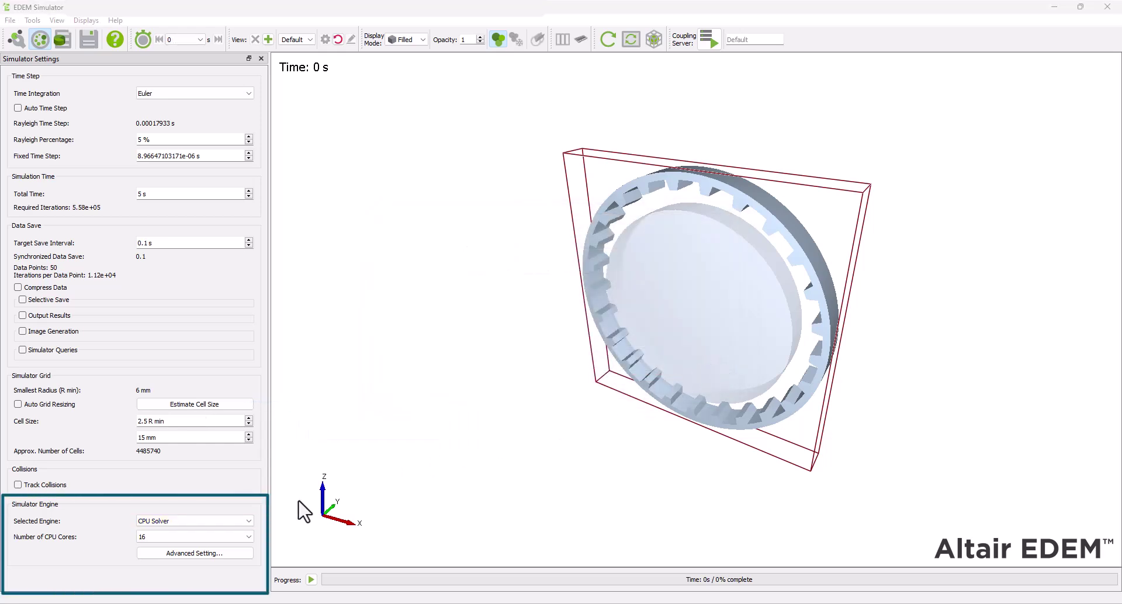
click(240, 522)
- Run the 5 s simulation on the GPU CUDA Solver until it finishes
click(233, 537)
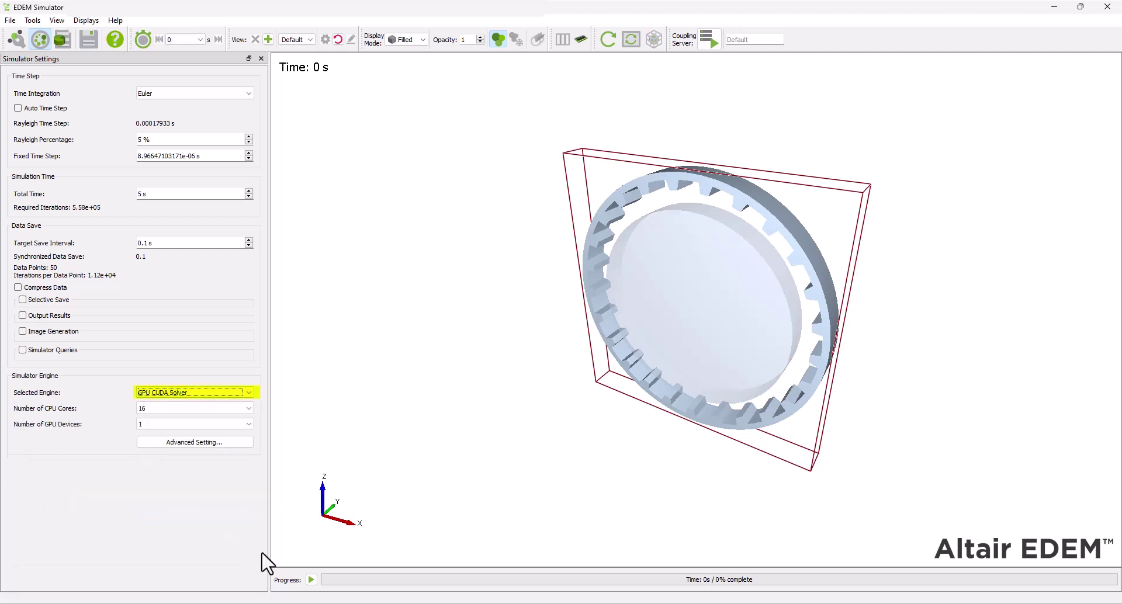
click(312, 580)
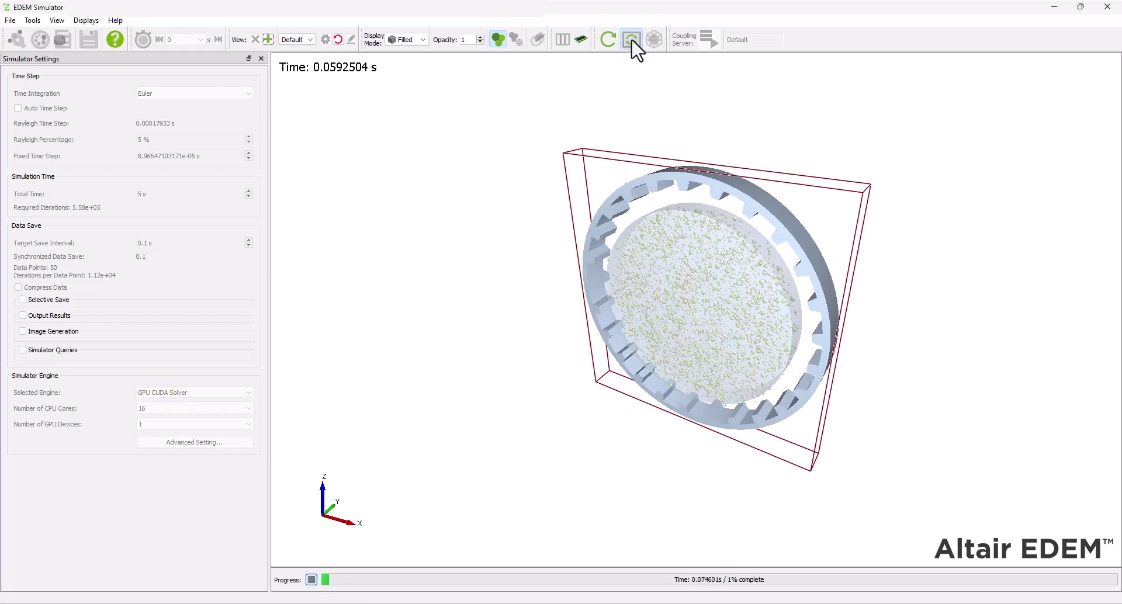
click(632, 41)
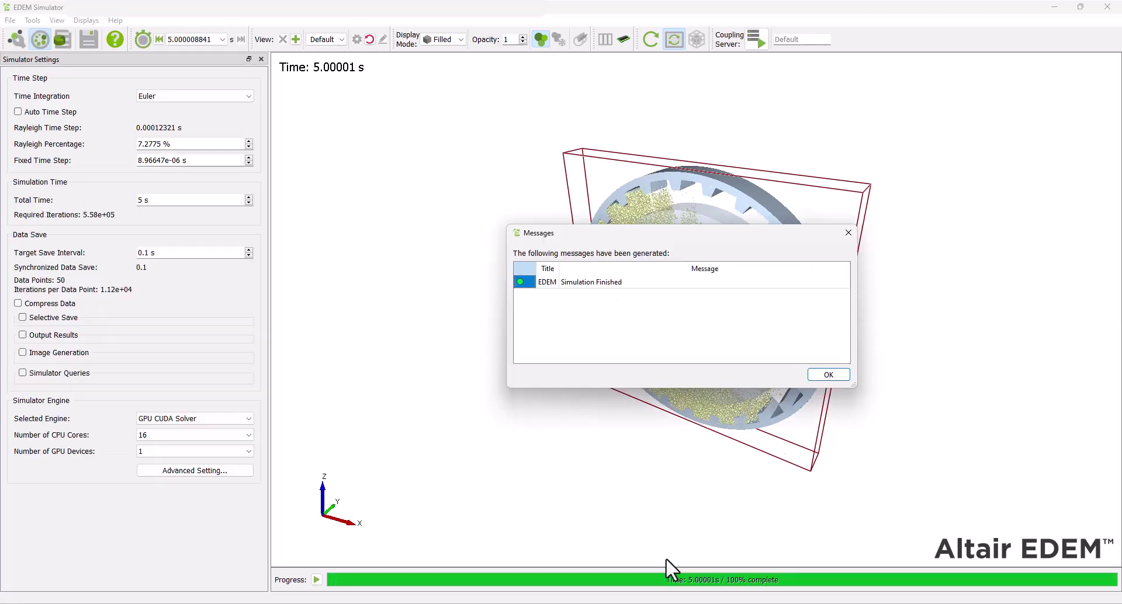
click(829, 374)
- Colour the Sag_Mill Dark Gray and hide the factory cylinder in Analyst
click(61, 40)
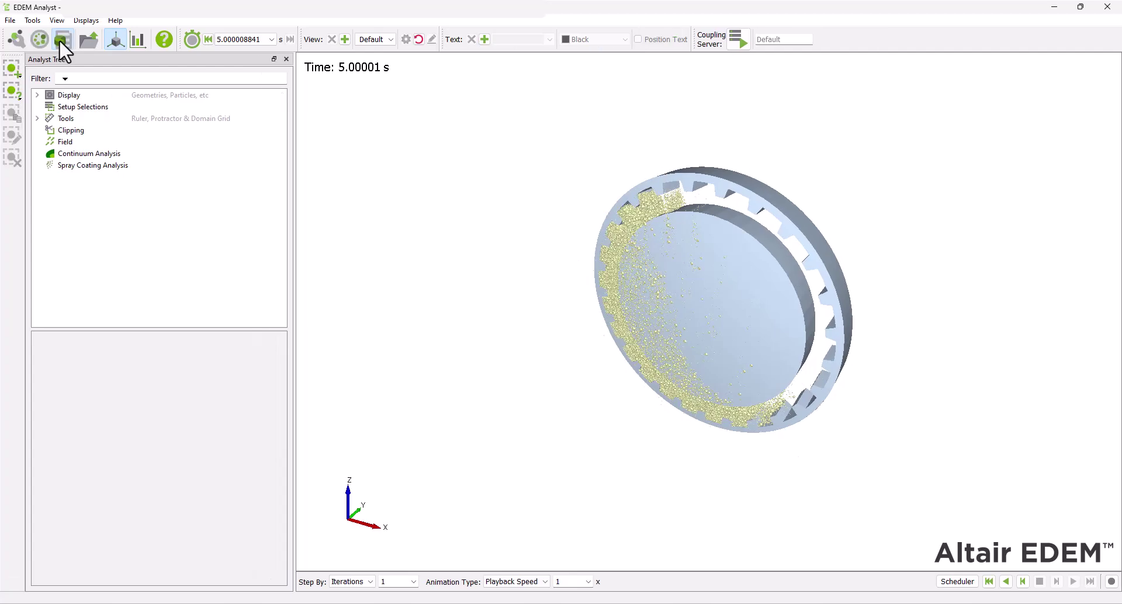
click(39, 93)
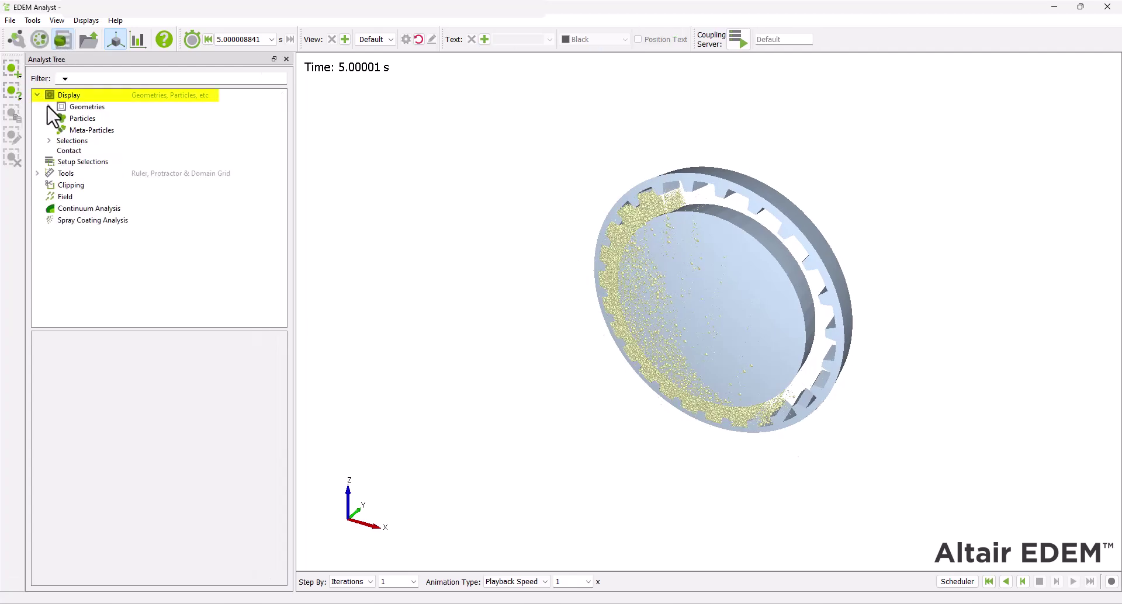
click(50, 107)
click(92, 119)
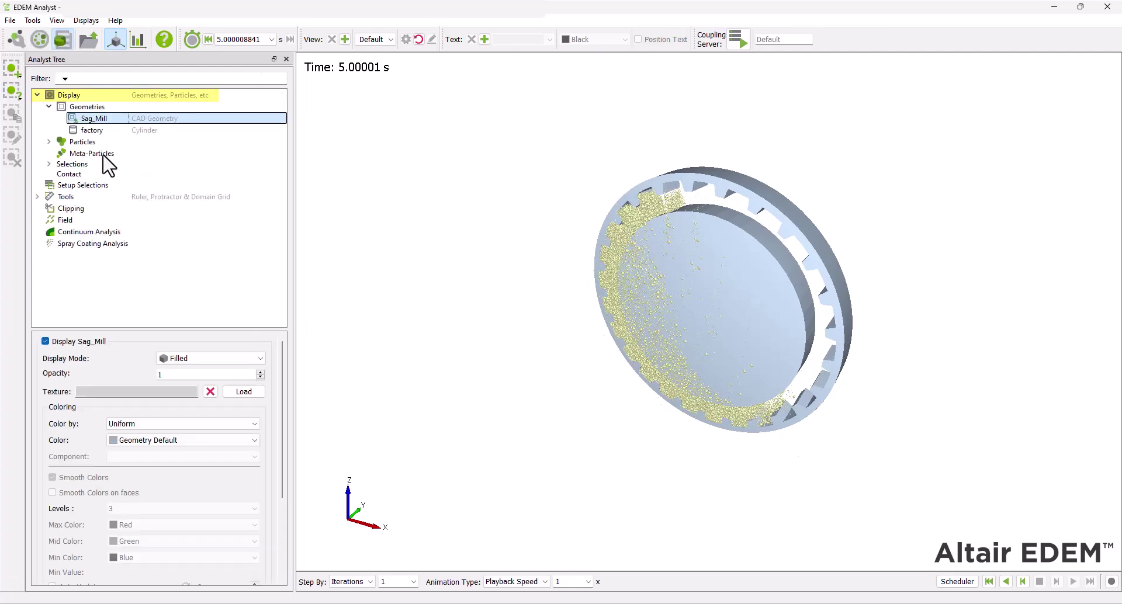
click(200, 441)
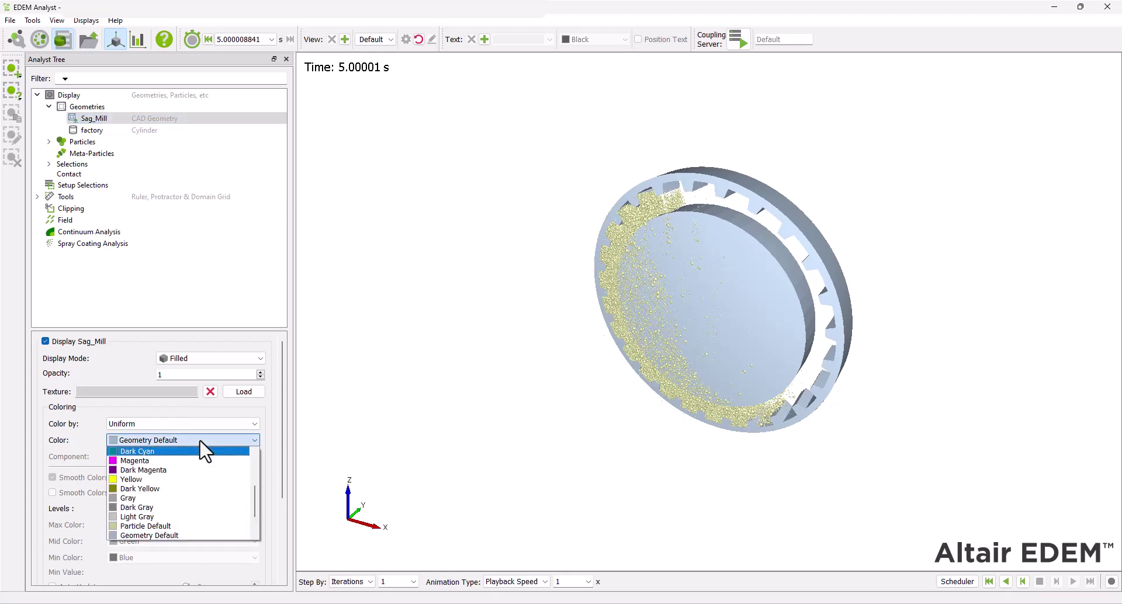
key(Up)
key(Return)
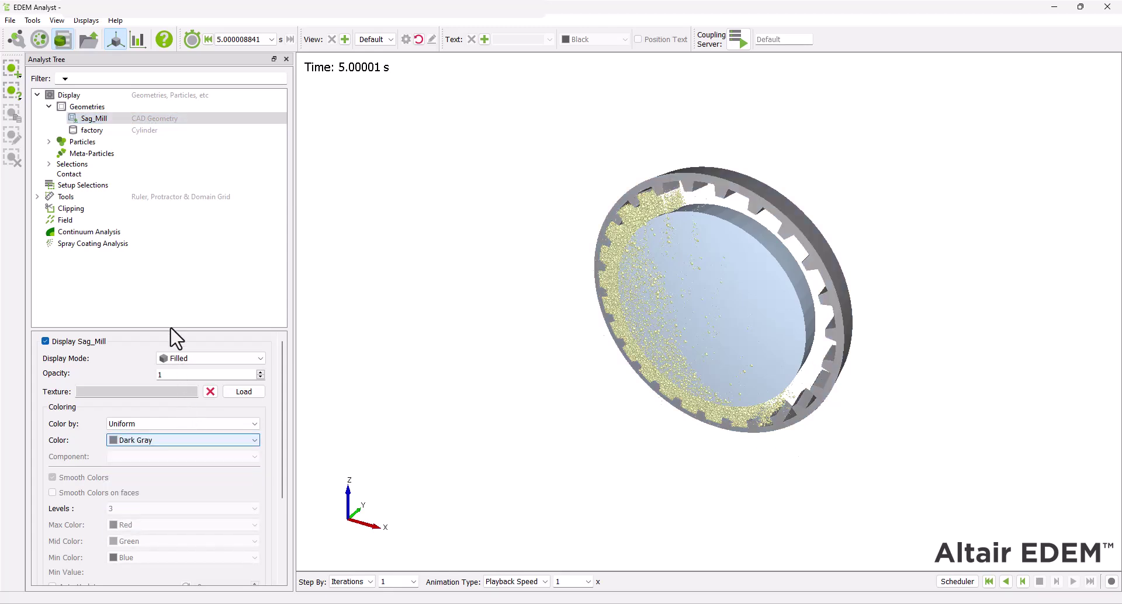
click(146, 130)
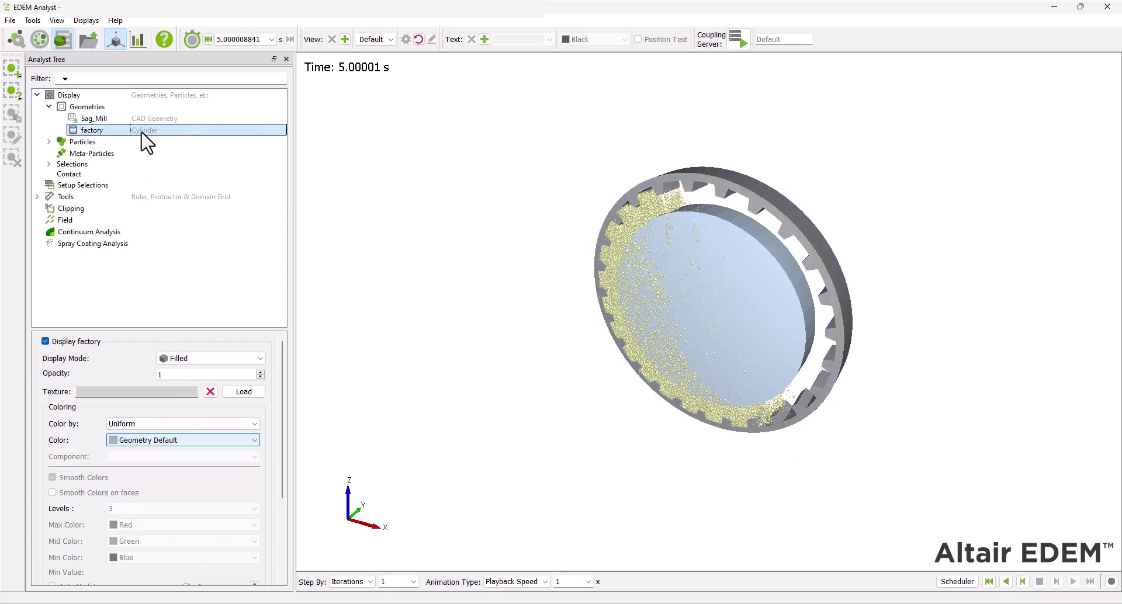
click(46, 342)
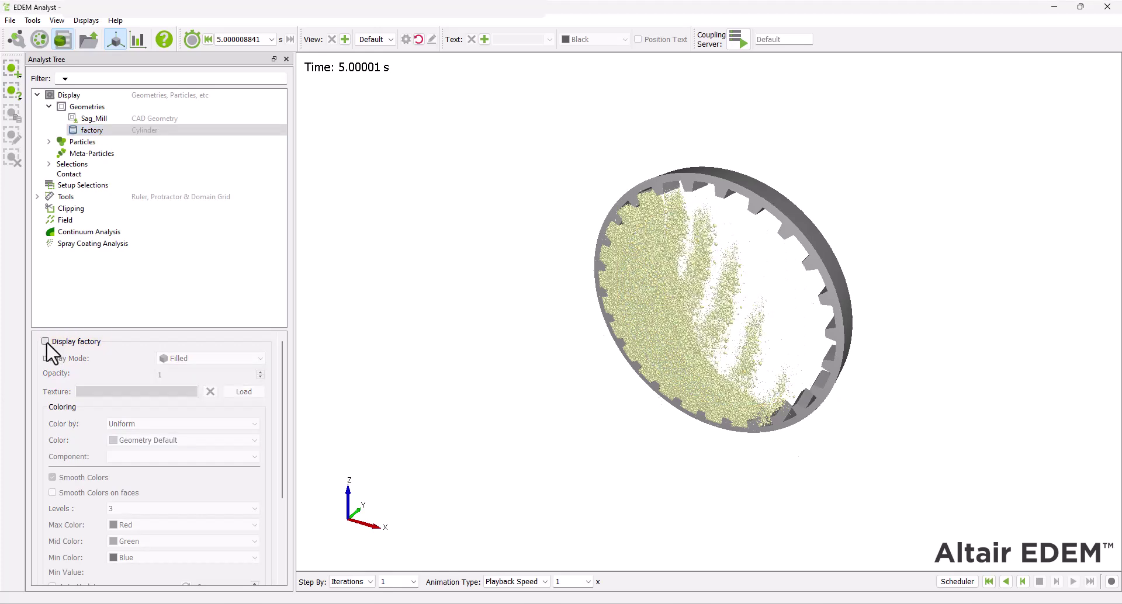
- Colour OreParticle by Diameter with a Yellow minimum and a custom middle colour
click(48, 142)
click(92, 154)
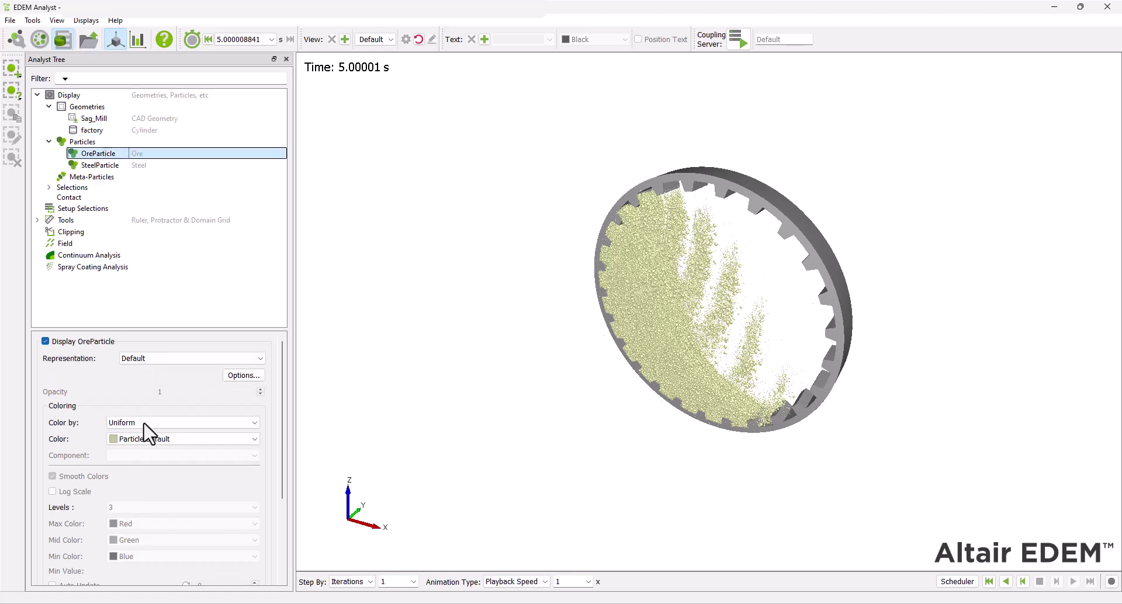
click(146, 422)
key(Up)
key(Up)
key(Up)
scroll(149, 436, up, 6)
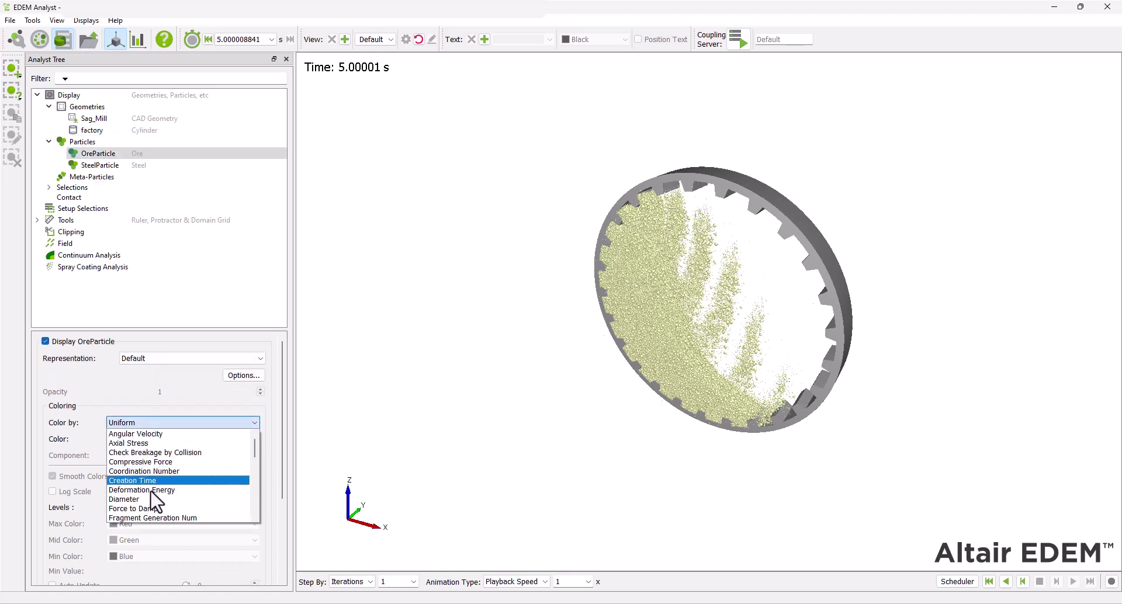
click(156, 509)
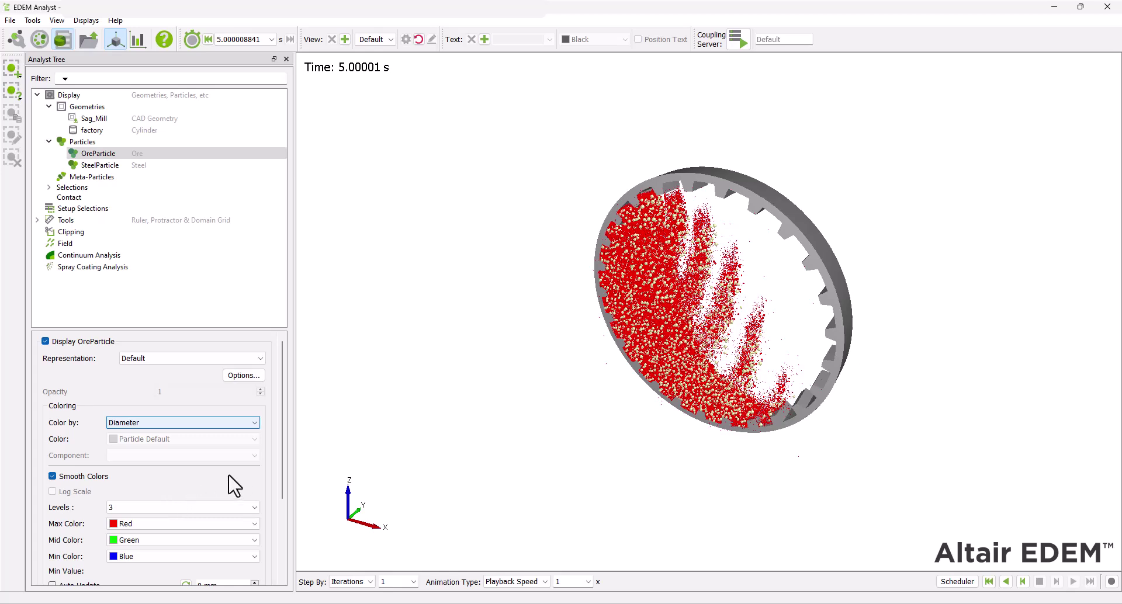
scroll(249, 479, down, 3)
click(253, 468)
scroll(251, 478, down, 3)
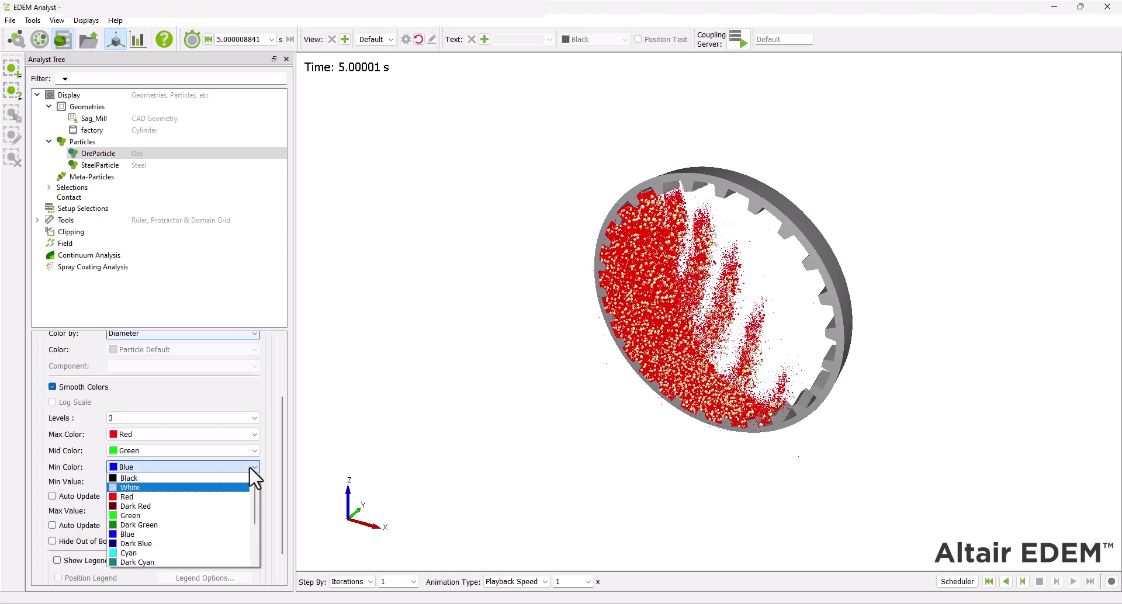
click(216, 515)
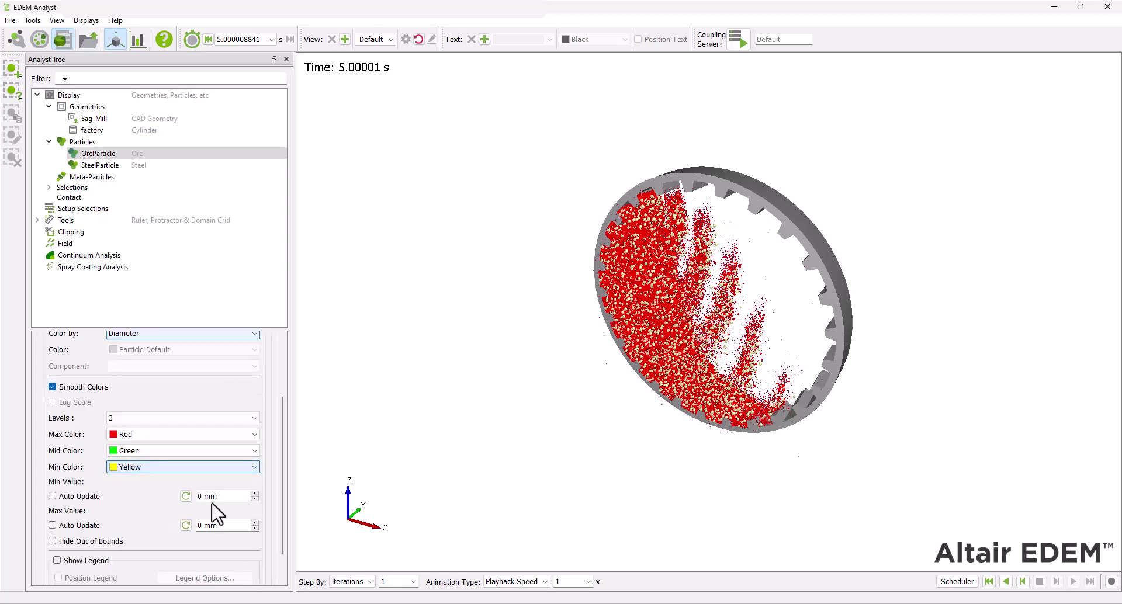
click(233, 455)
scroll(211, 503, down, 3)
click(184, 545)
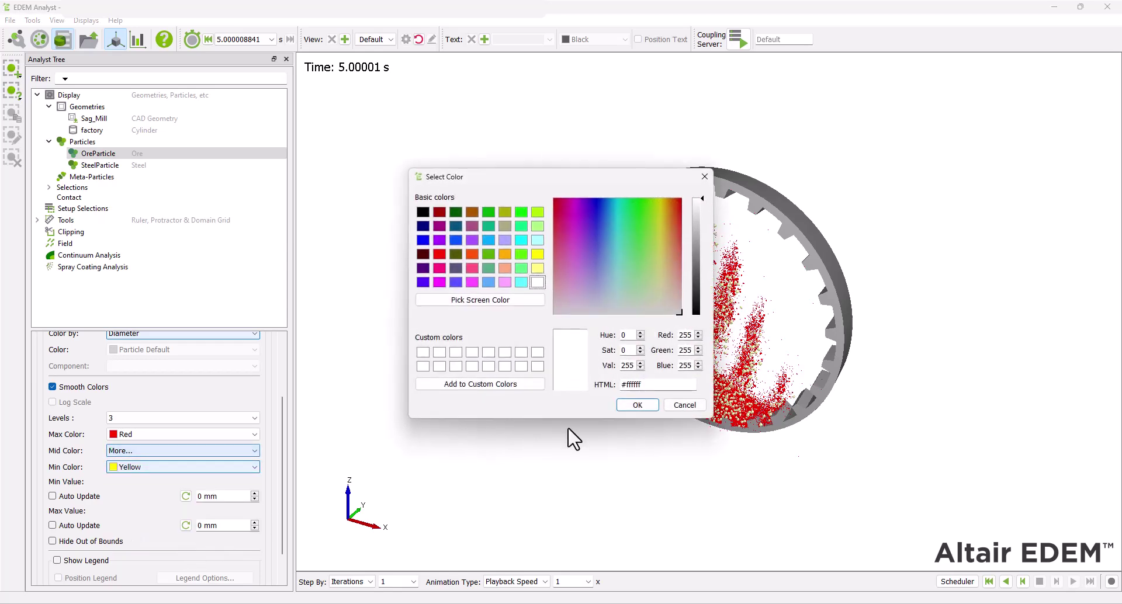
click(638, 405)
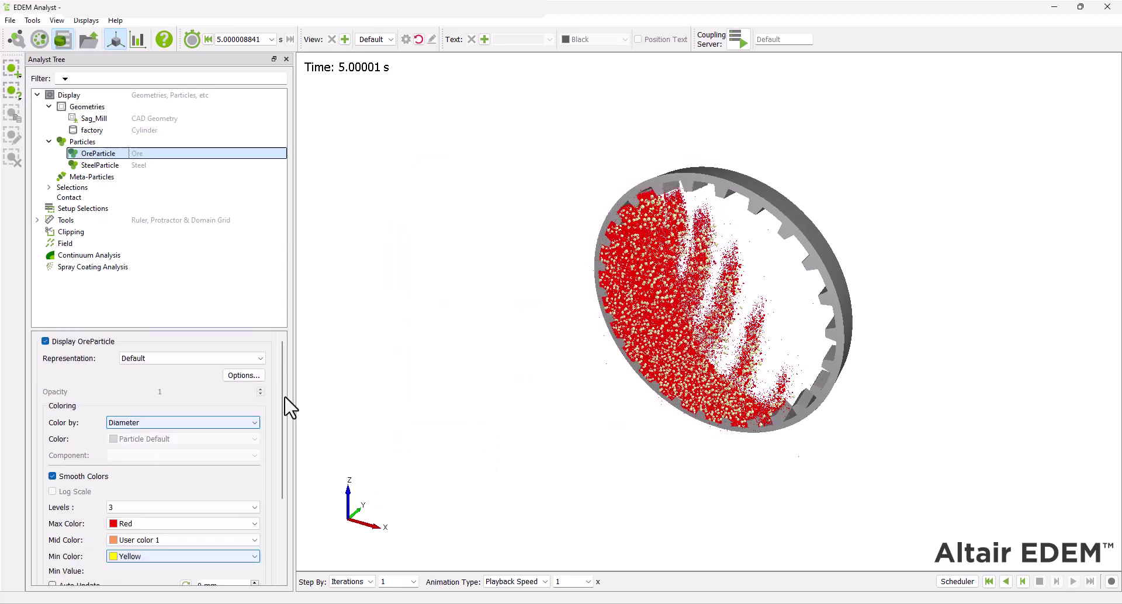
- Fill the diameter limits from the data, auto-update both, and show the Diameter legend
drag(283, 404, 283, 479)
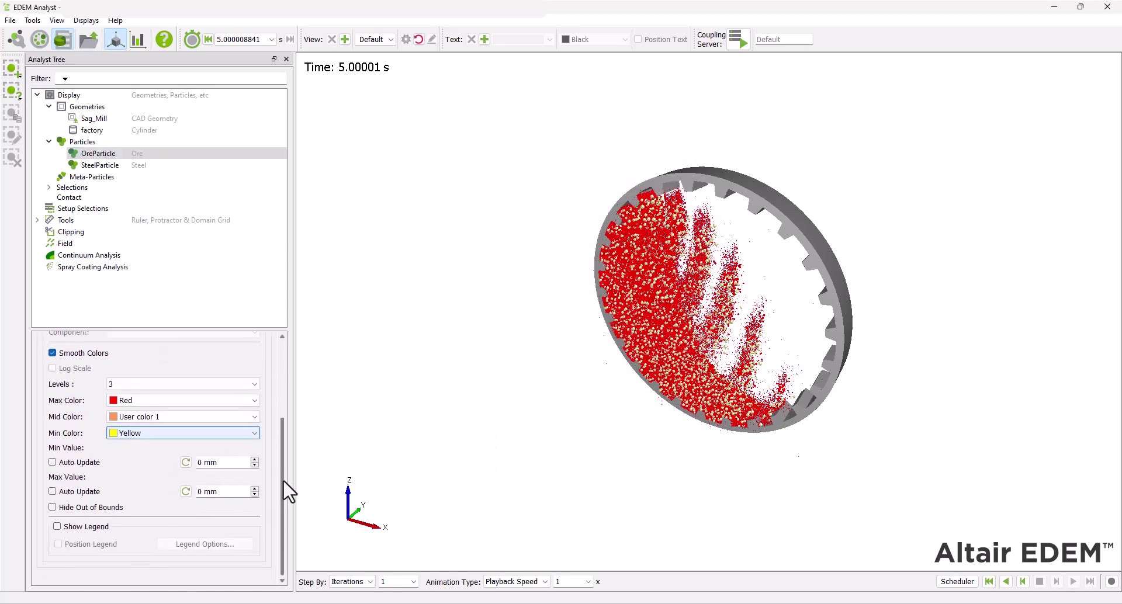
click(185, 462)
click(186, 492)
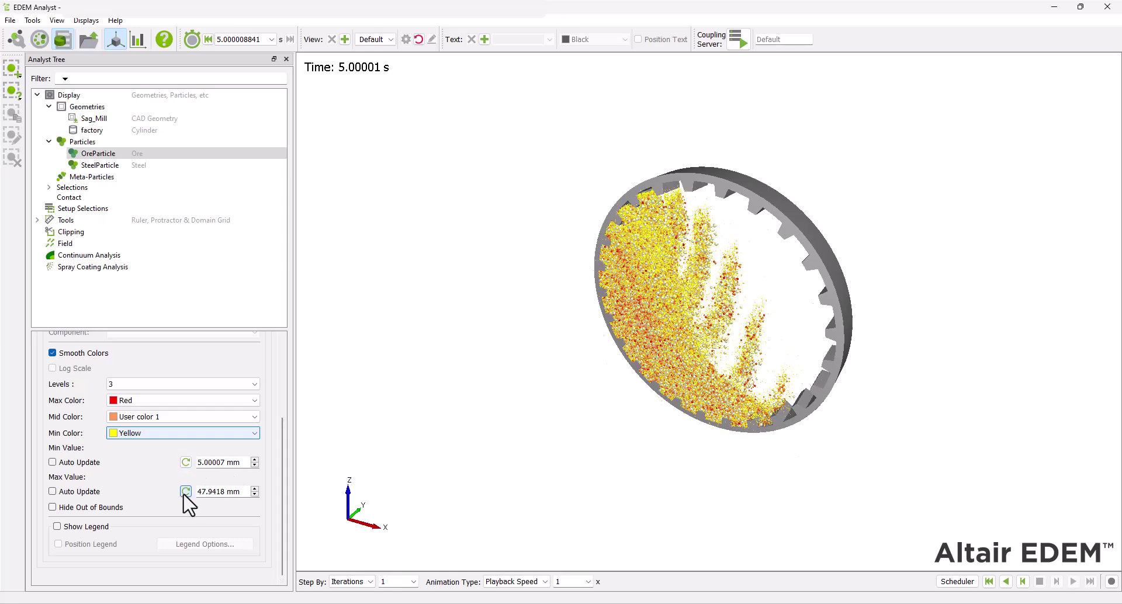
click(53, 491)
click(53, 462)
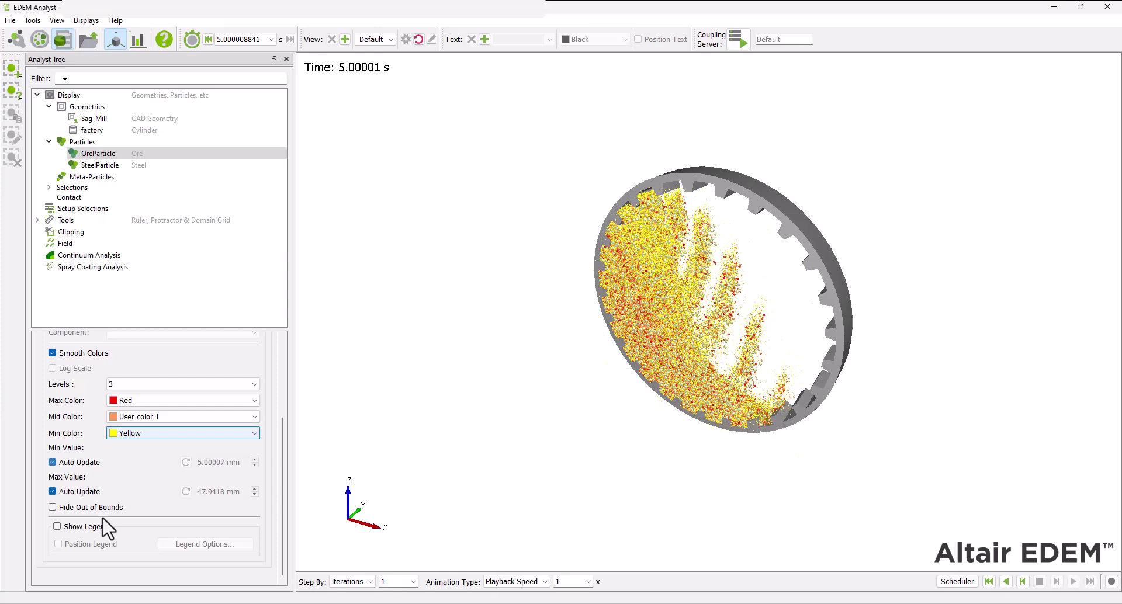
click(57, 527)
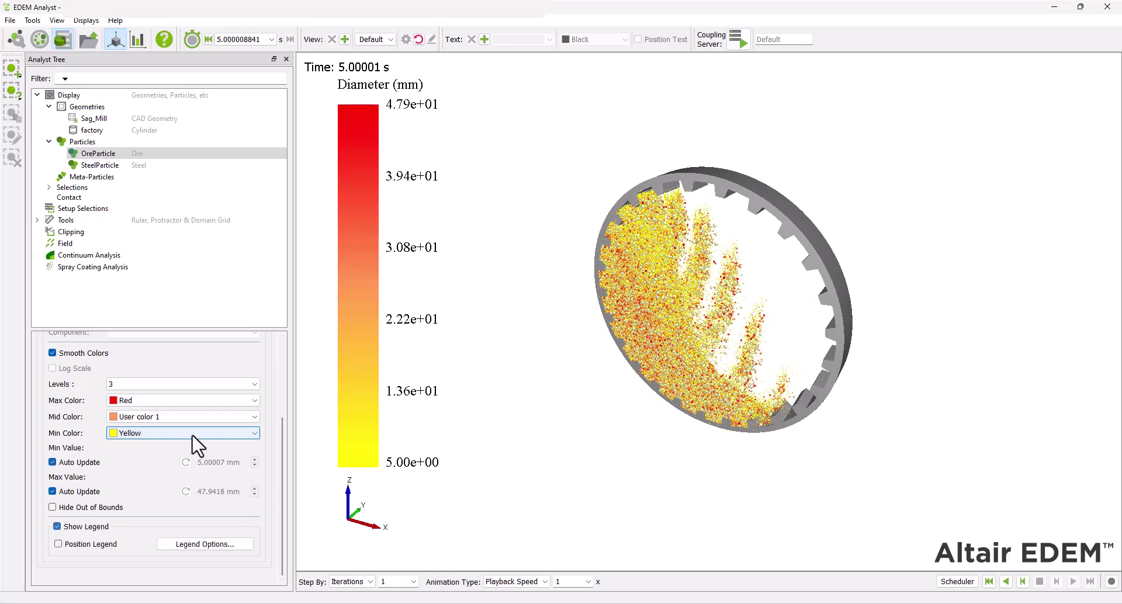
- Colour the steel particles Black and replay the simulation from the first timestep
click(124, 166)
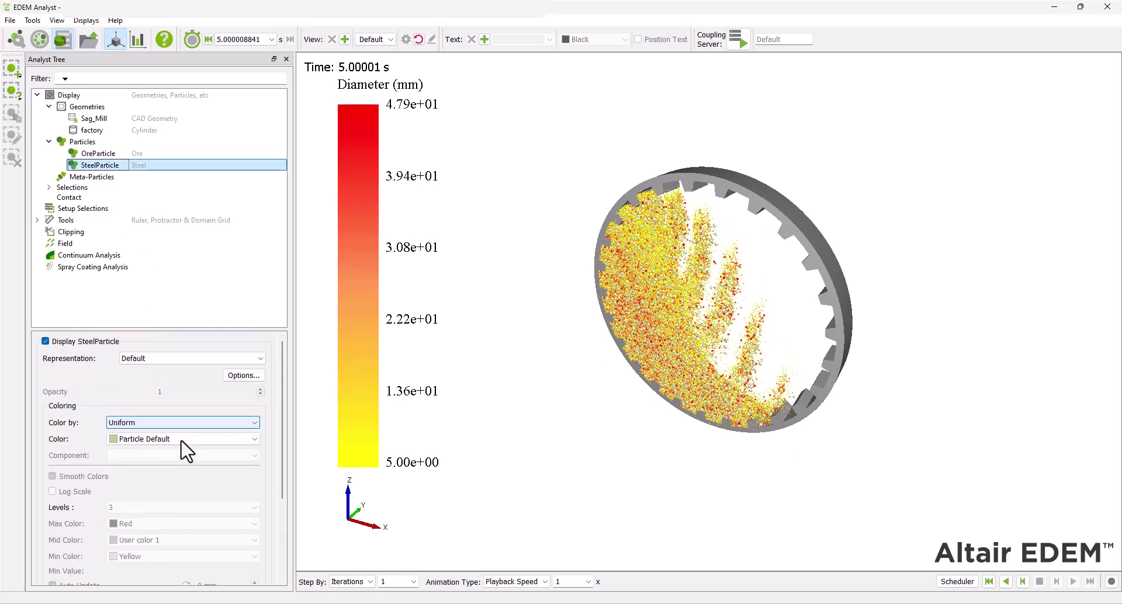
click(181, 439)
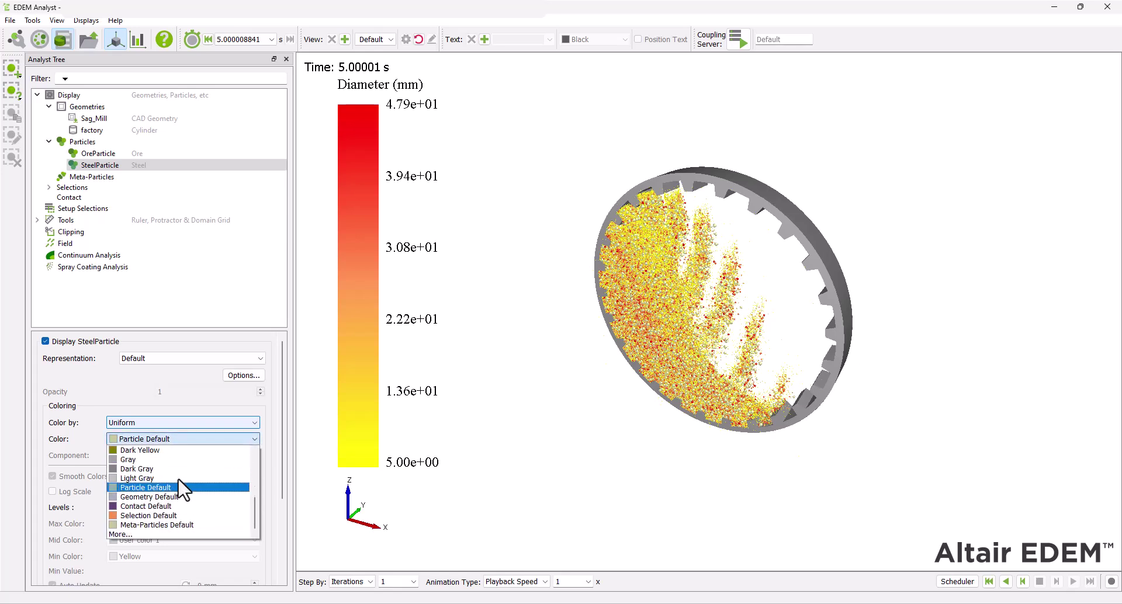
scroll(181, 488, up, 3)
click(185, 451)
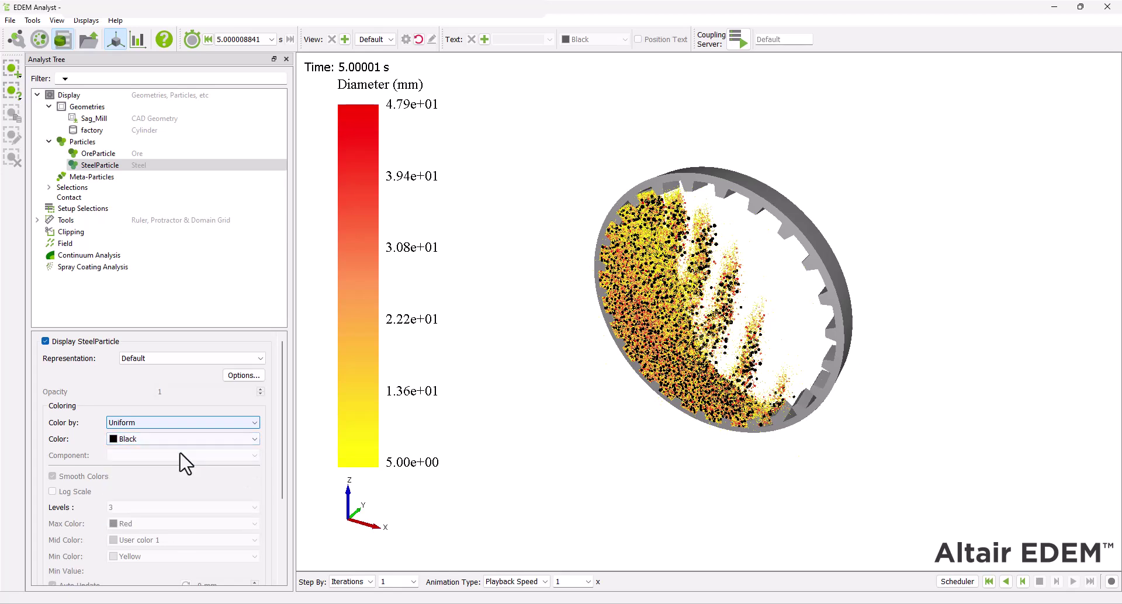
click(989, 582)
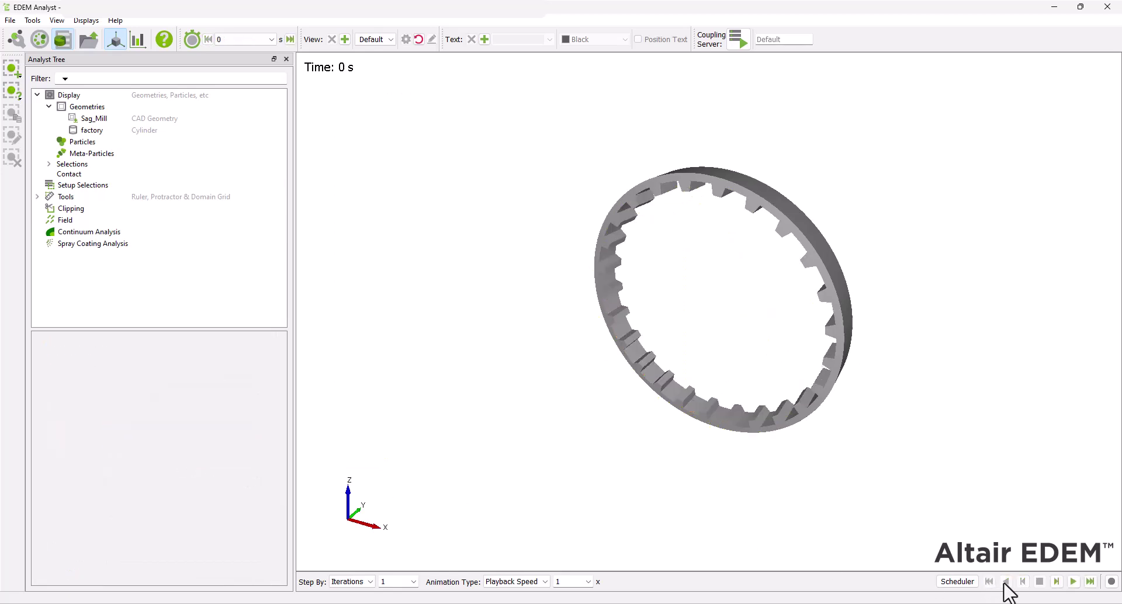
click(1073, 581)
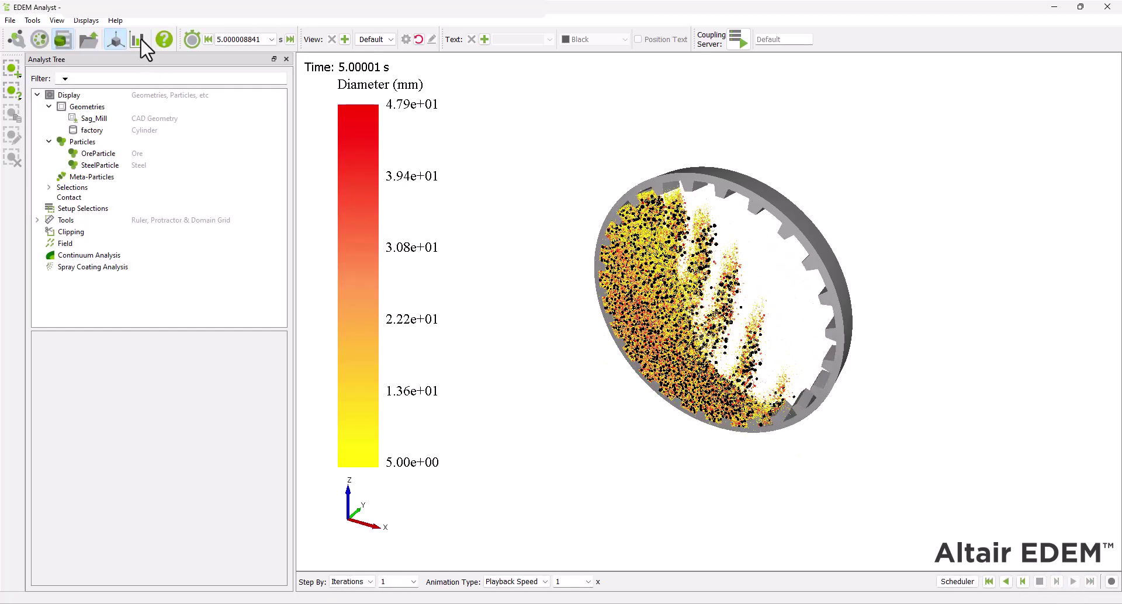
- Create a histogram of OreParticle count by Diameter at 5 s, 20 intervals from 5.0 to 47.9 mm
click(138, 39)
click(106, 131)
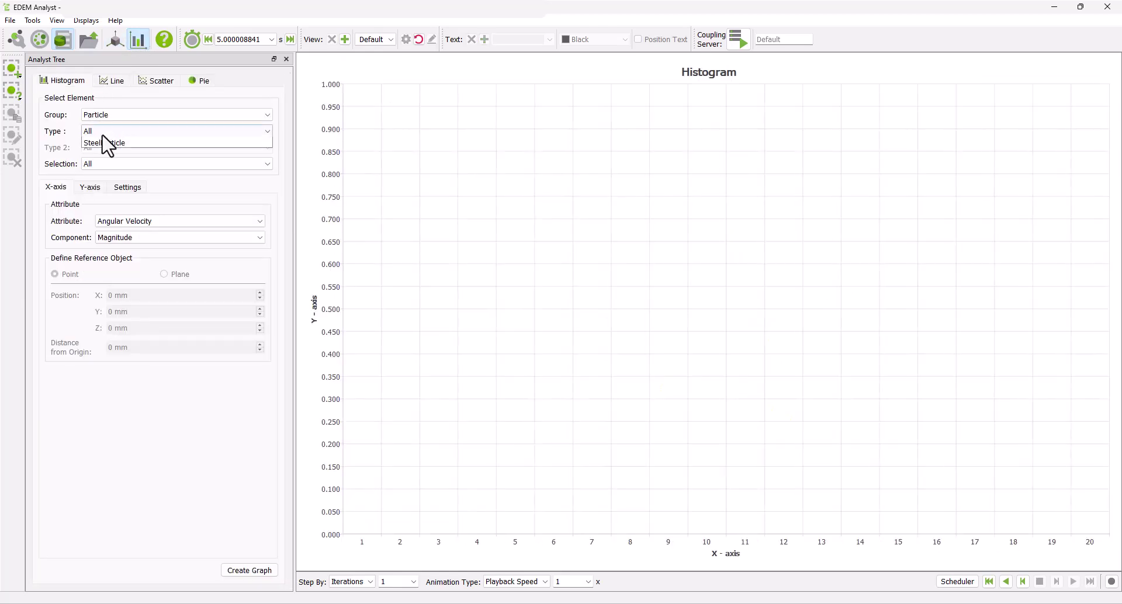
click(107, 152)
click(124, 221)
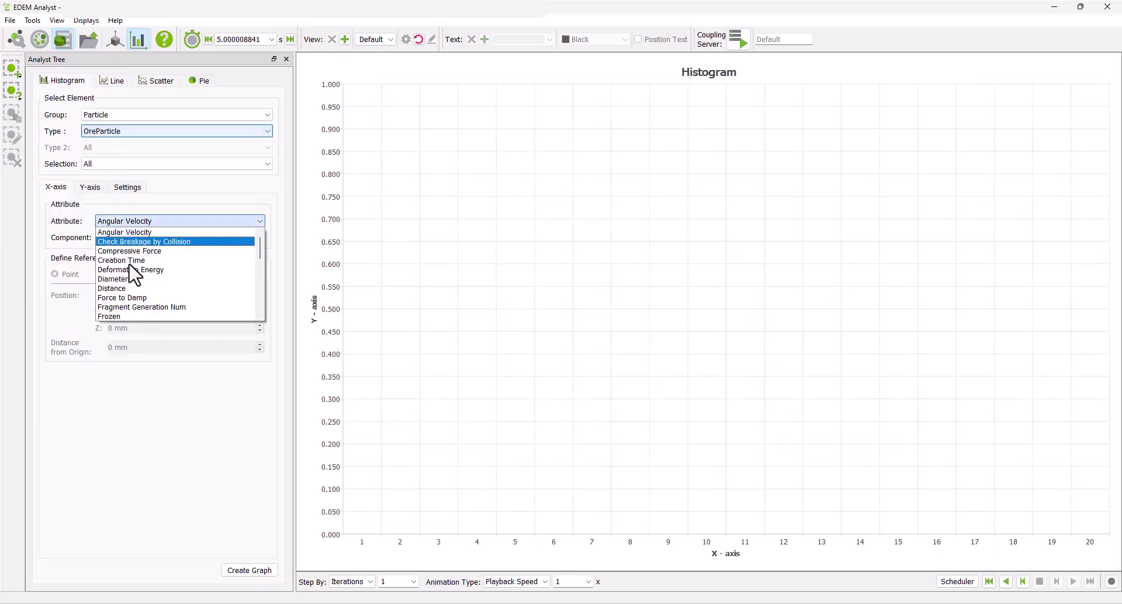
click(125, 279)
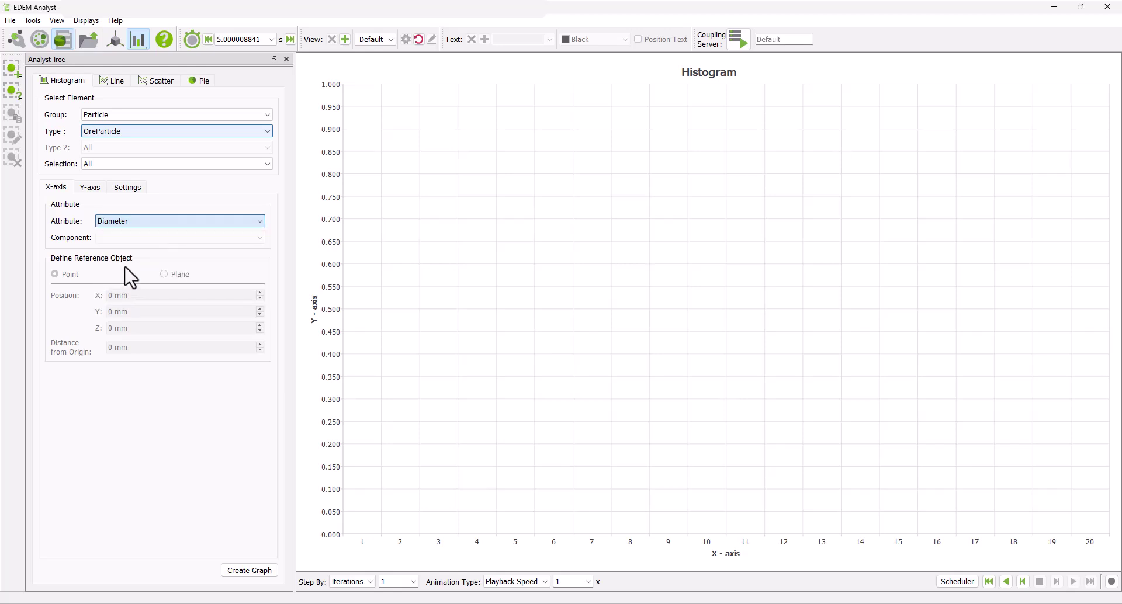
click(94, 189)
click(134, 189)
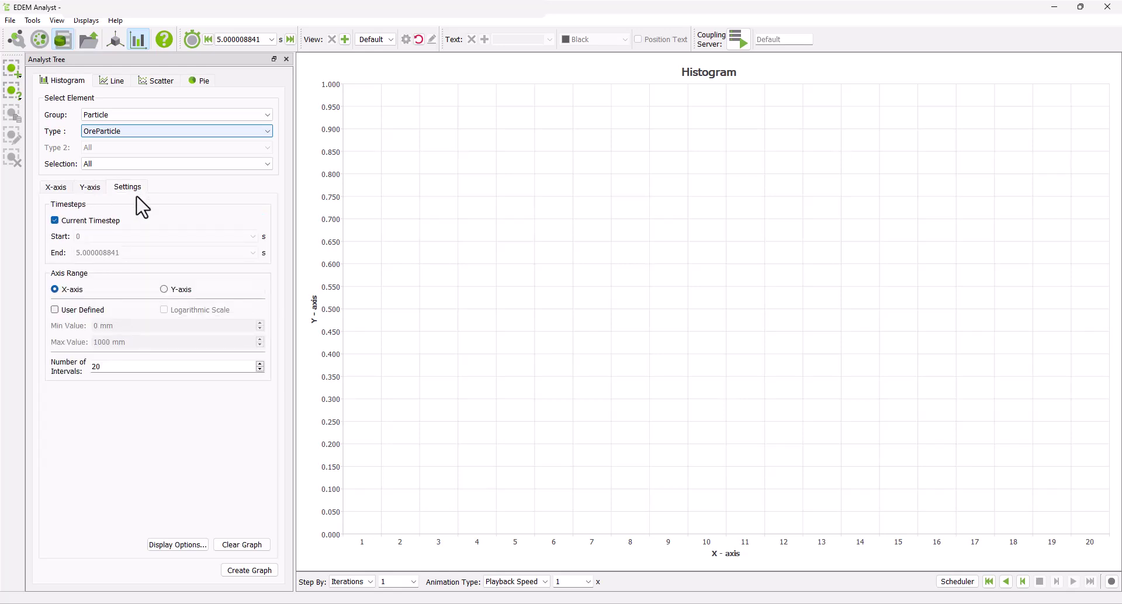
click(251, 571)
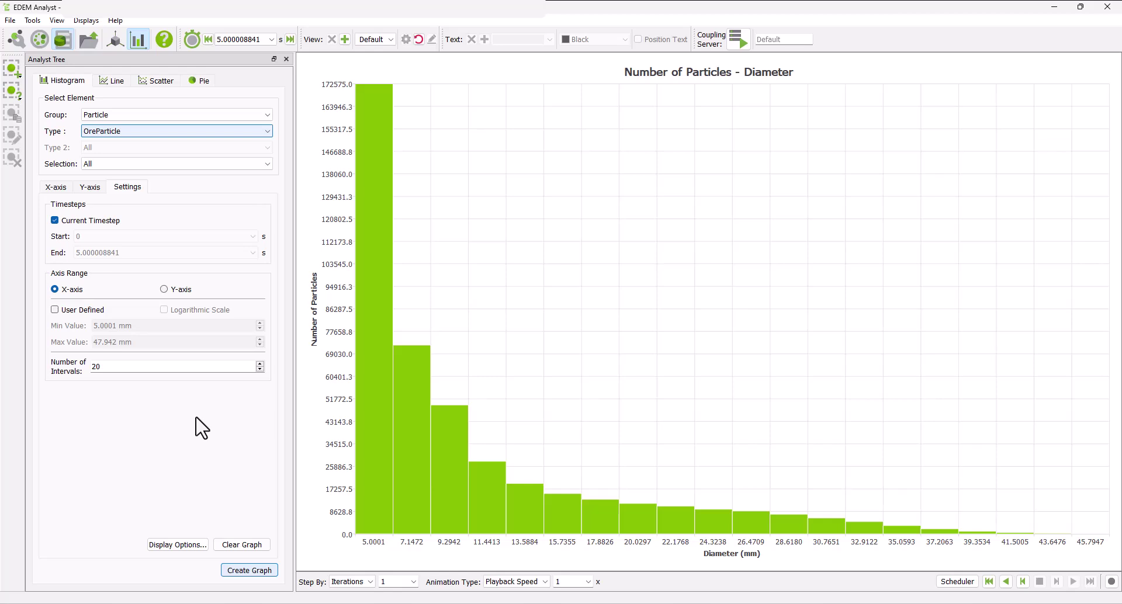
click(10, 21)
- Start a breakage PSD export for OreParticle, with start and end timesteps both 5.000008841 s
mouse_move(41, 60)
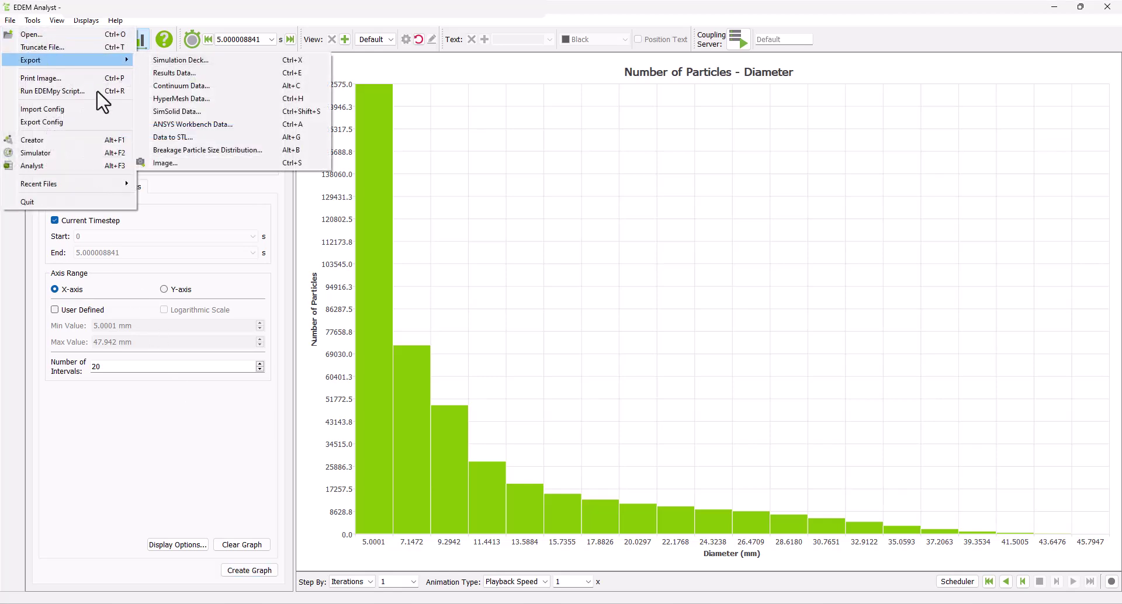
click(208, 151)
click(514, 216)
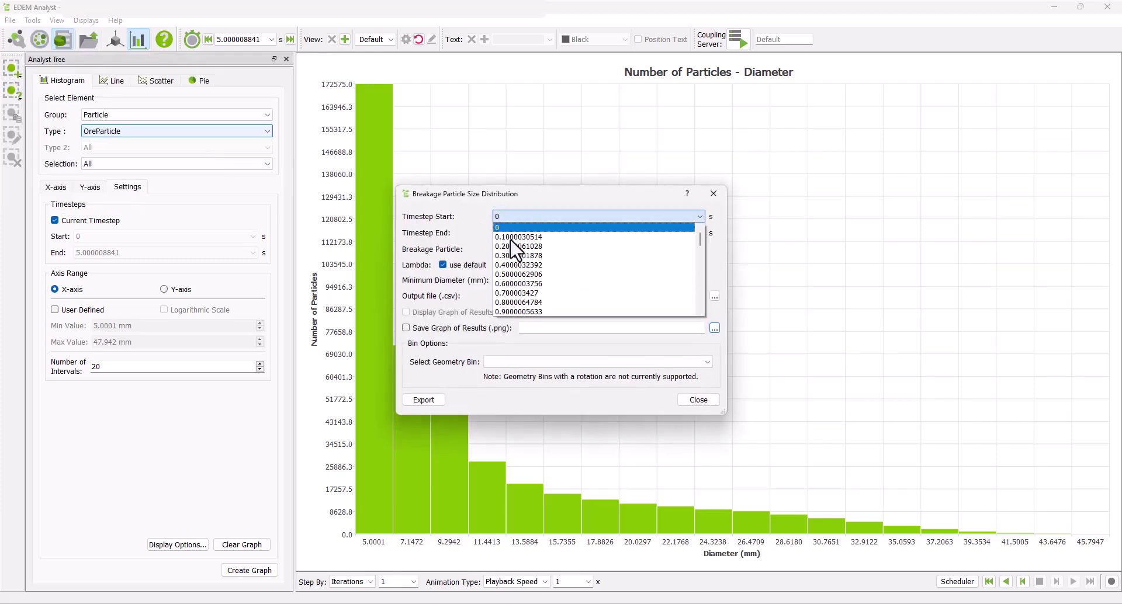
scroll(514, 251, down, 10)
click(535, 311)
click(546, 233)
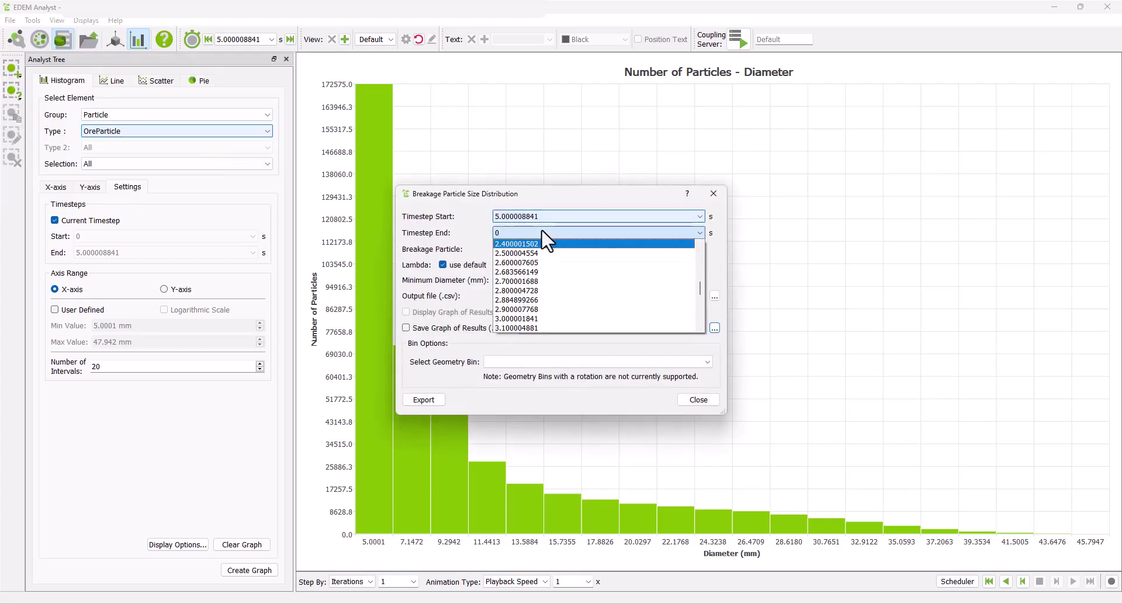
click(538, 326)
click(533, 249)
click(533, 270)
- Set minimum diameter 1 mm and outputs Breakage_Tutorial_psd.csv and Breakage_Tutorial_plot.png
double_click(491, 280)
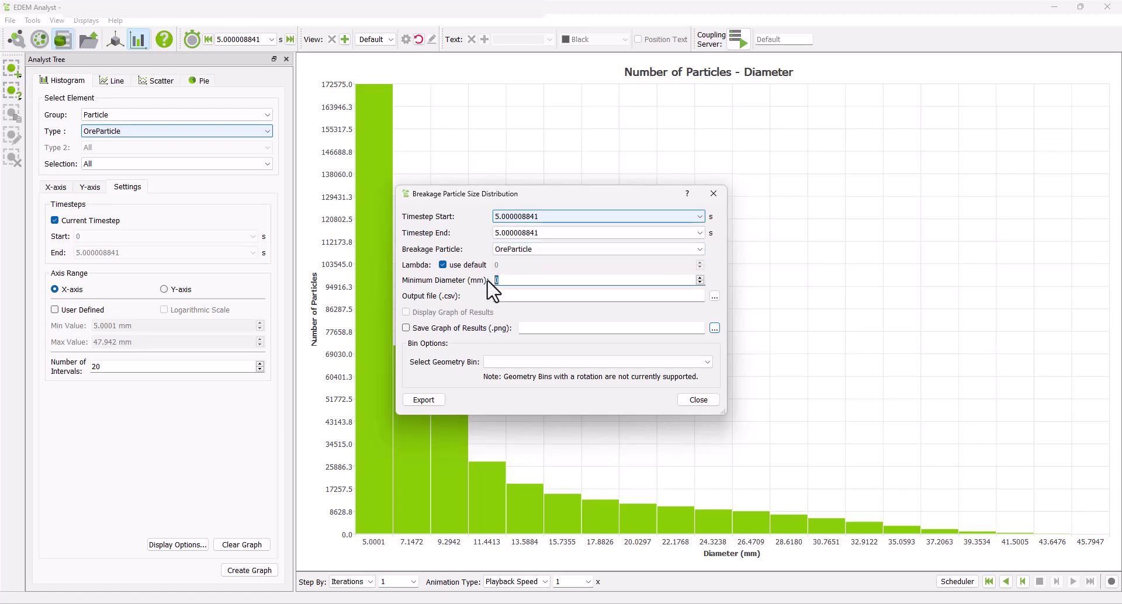
text(1)
key(Tab)
text(Breakage_Tutorial_psd.csv)
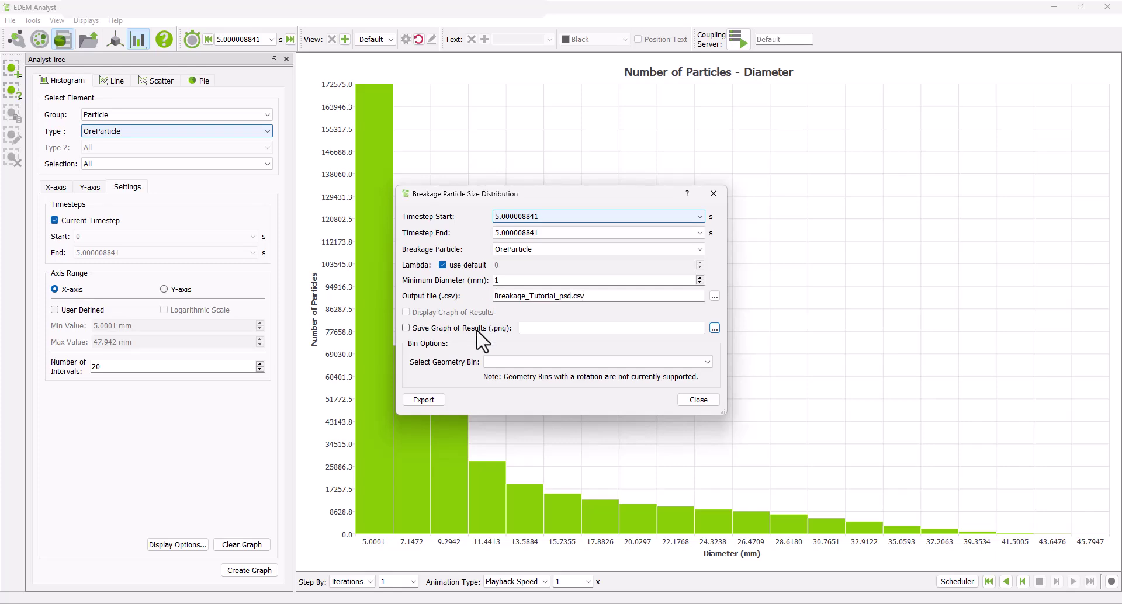
click(406, 328)
click(547, 329)
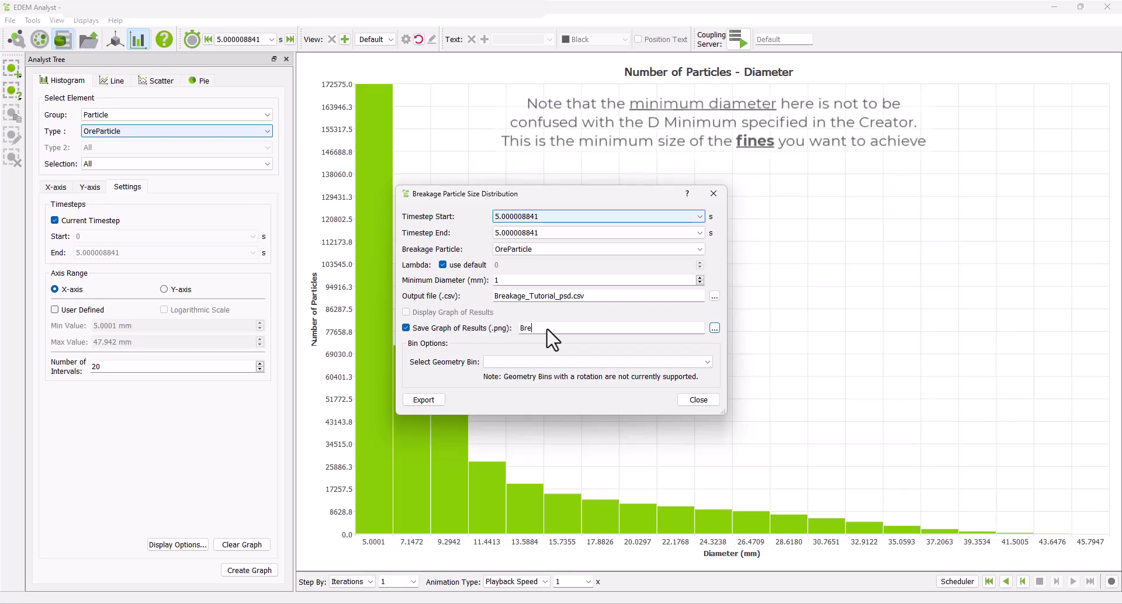
text(Breakage_)
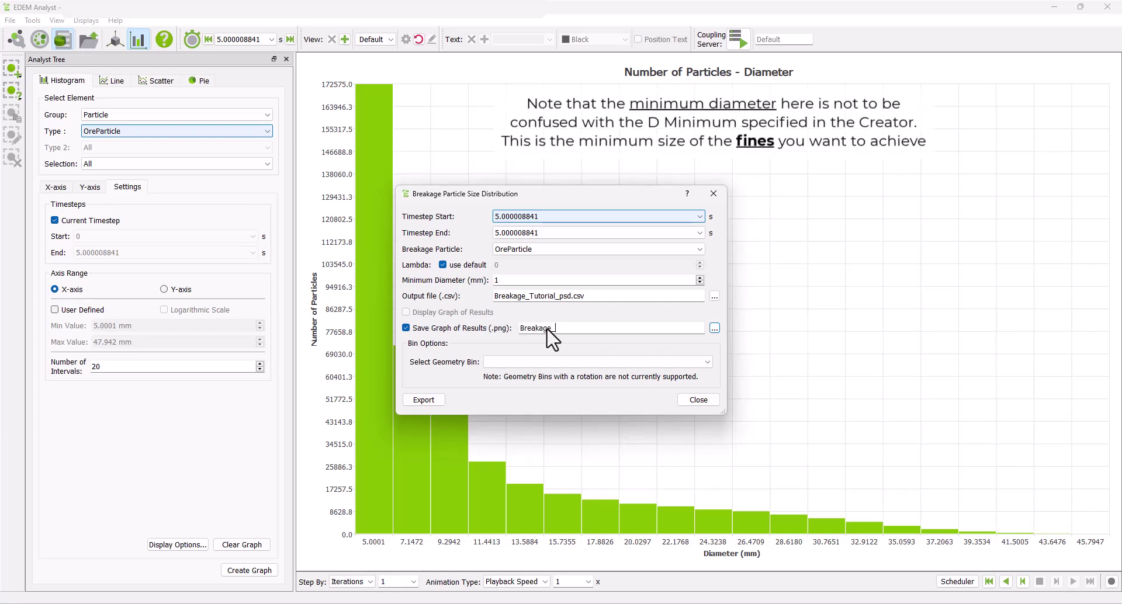
text(Tutorial_plot.png)
- Run the breakage PSD export, close the console, and view the folder with the exported files
click(436, 401)
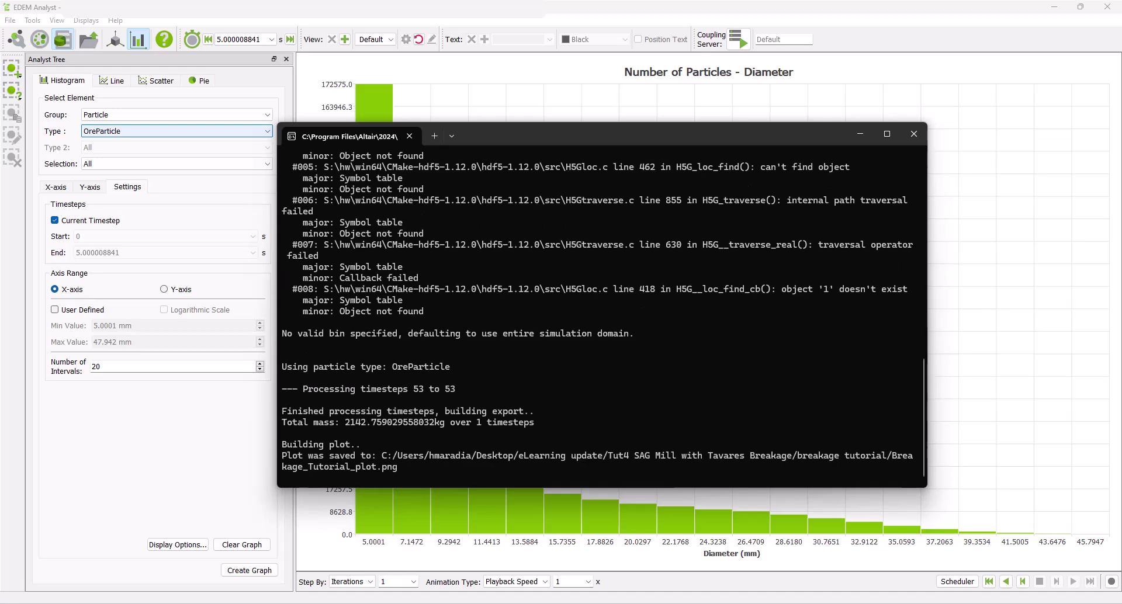
click(910, 134)
key(alt+Tab)
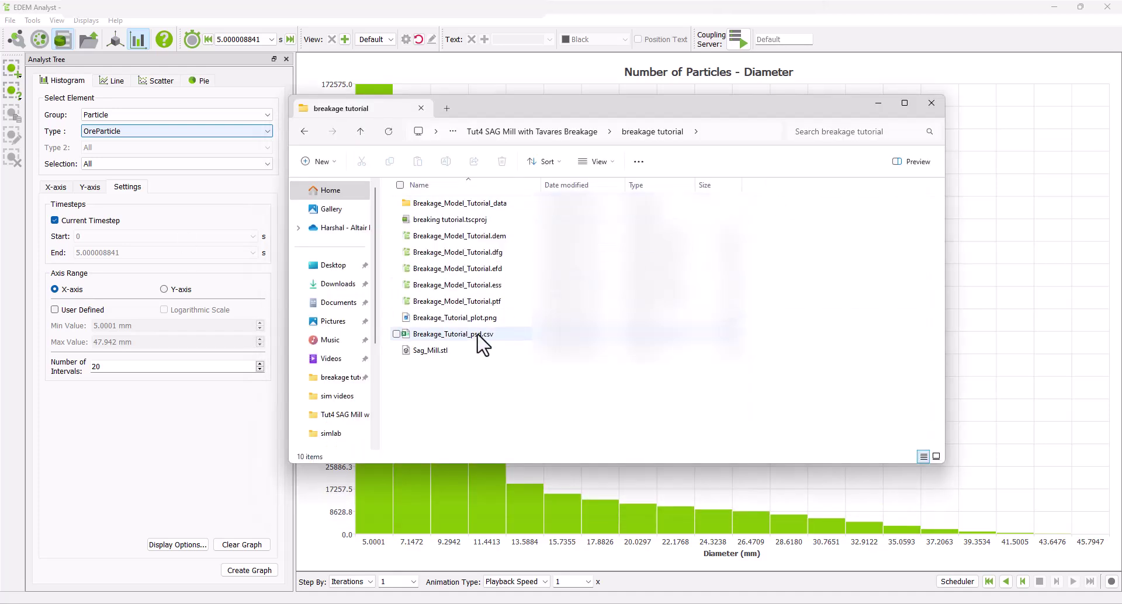